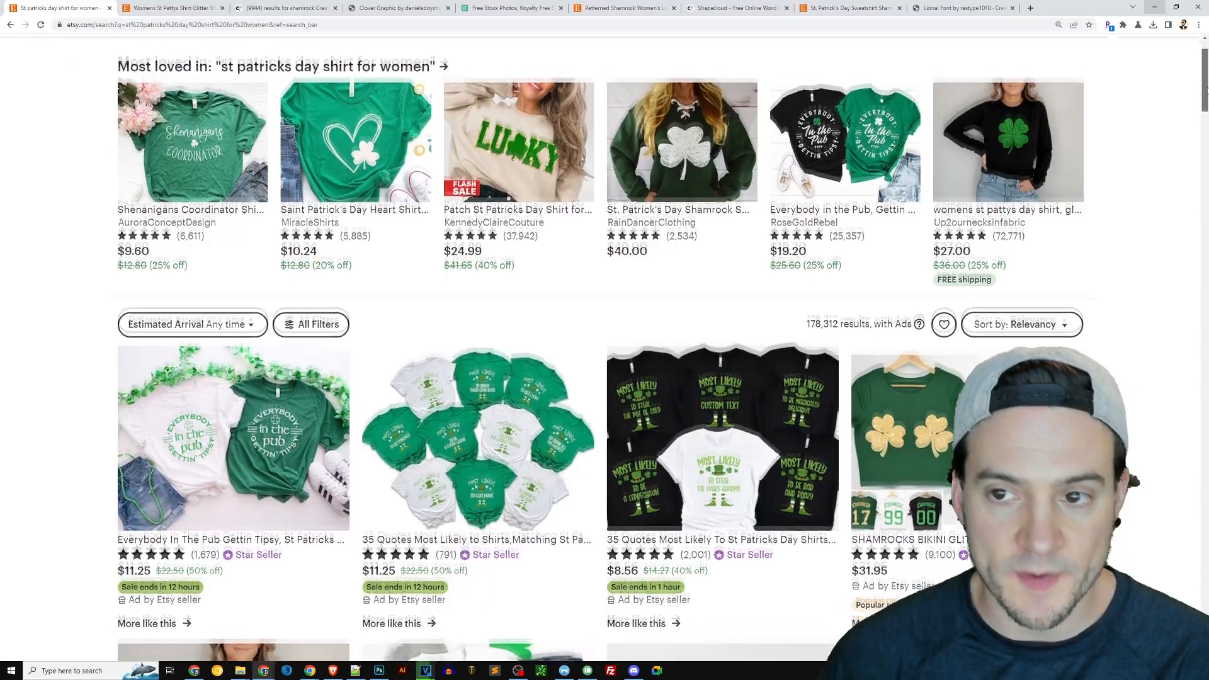
# - Examine the Etsy search results for "st patricks day shirt for women" for common shamrock design styles
pyautogui.scroll(-4, 1150, 256)
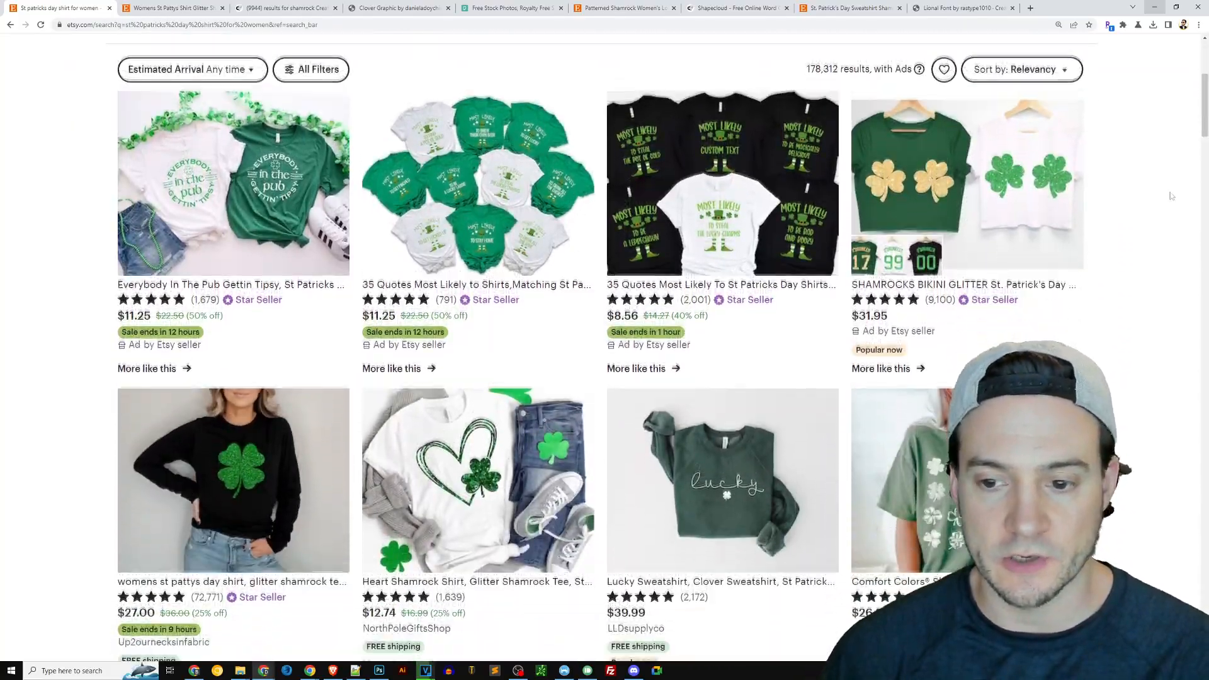
pyautogui.scroll(-5, 1150, 256)
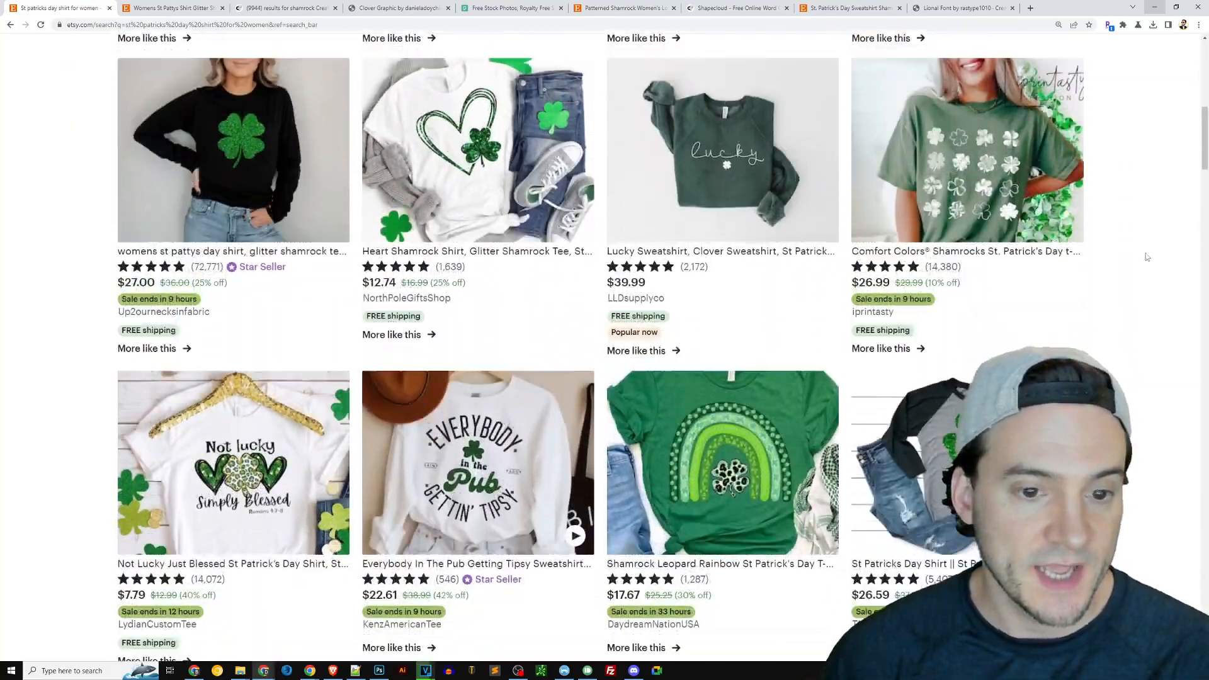
pyautogui.scroll(-5, 1137, 254)
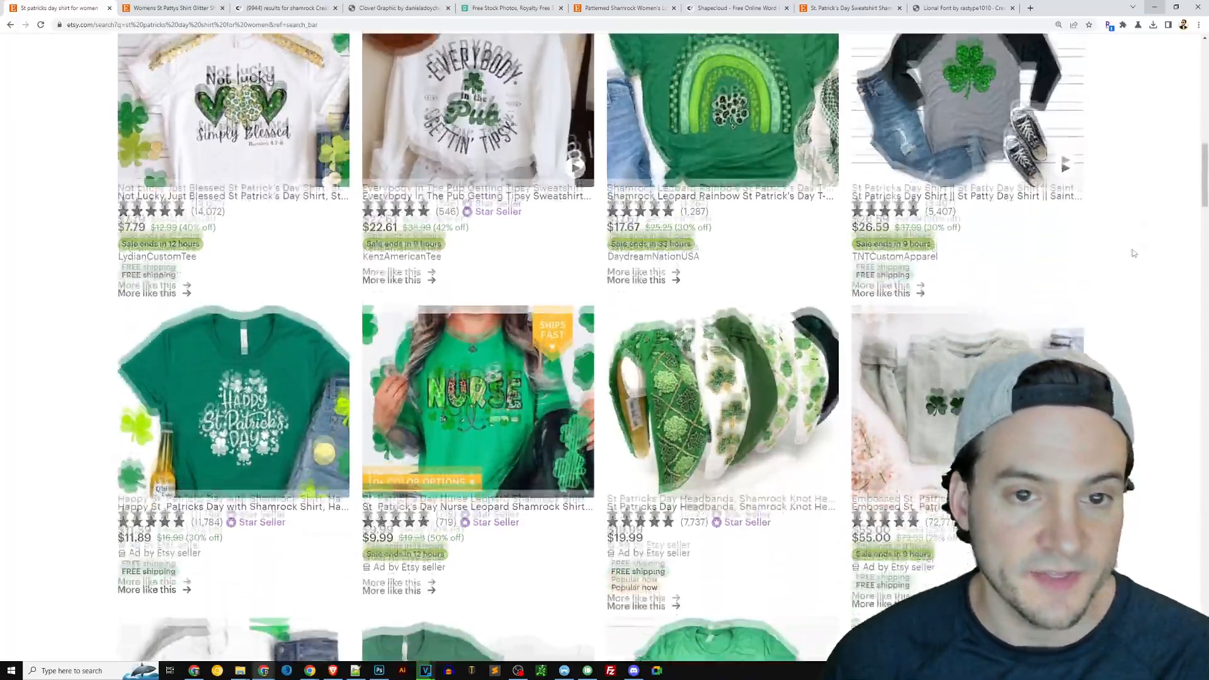
pyautogui.scroll(-5, 1126, 253)
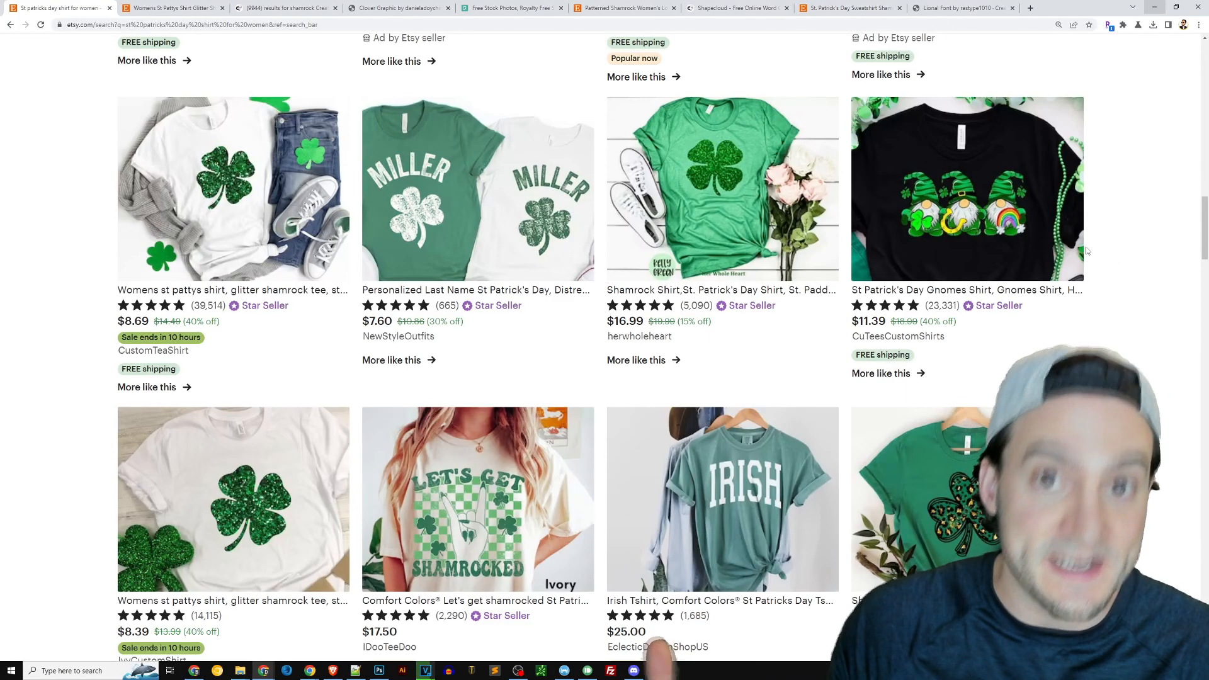
pyautogui.scroll(-2, 1093, 340)
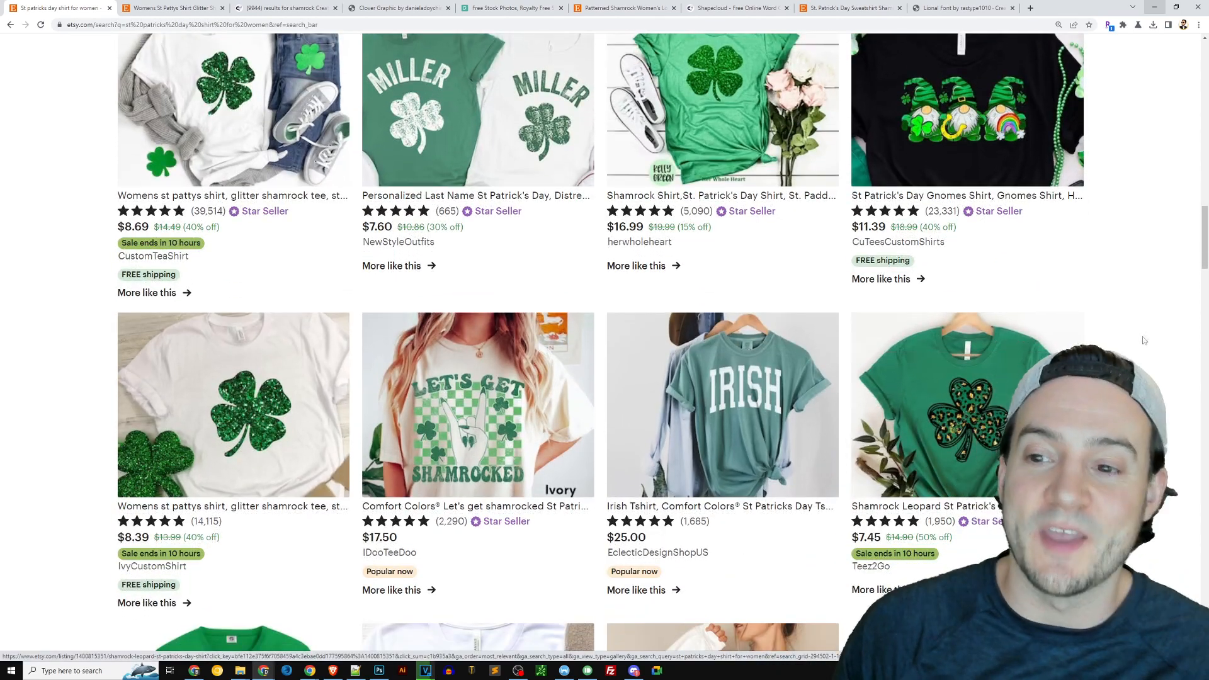
pyautogui.scroll(-3, 1130, 340)
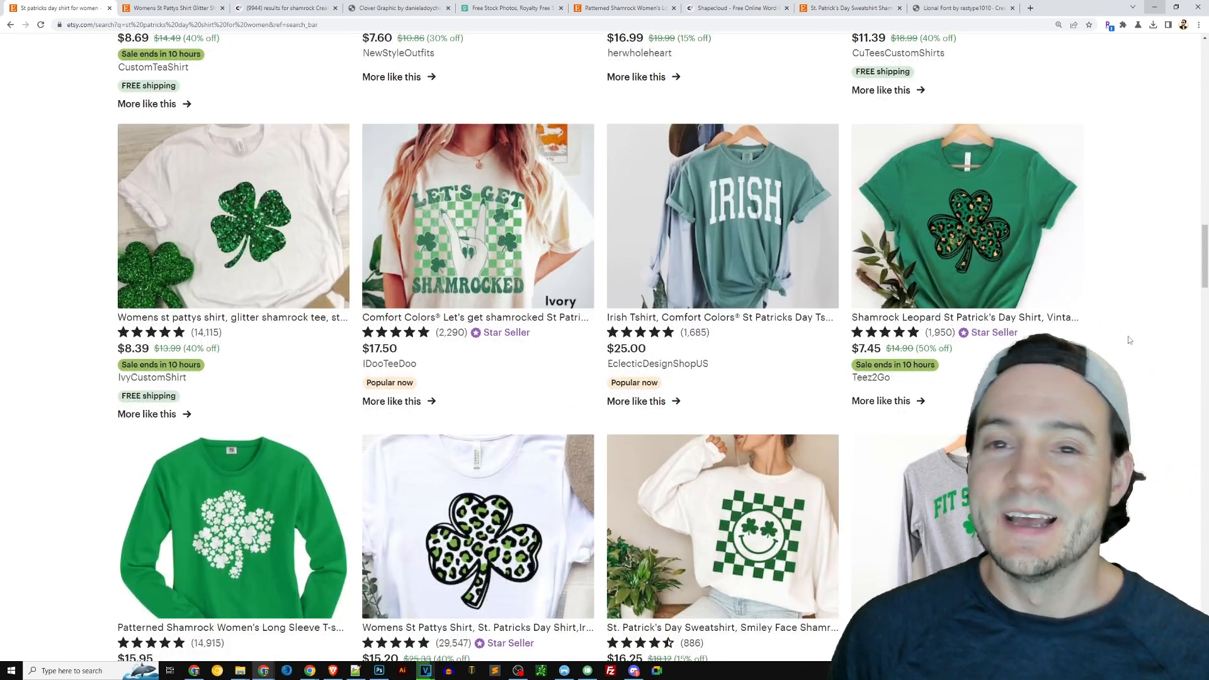
pyautogui.scroll(-4, 1130, 340)
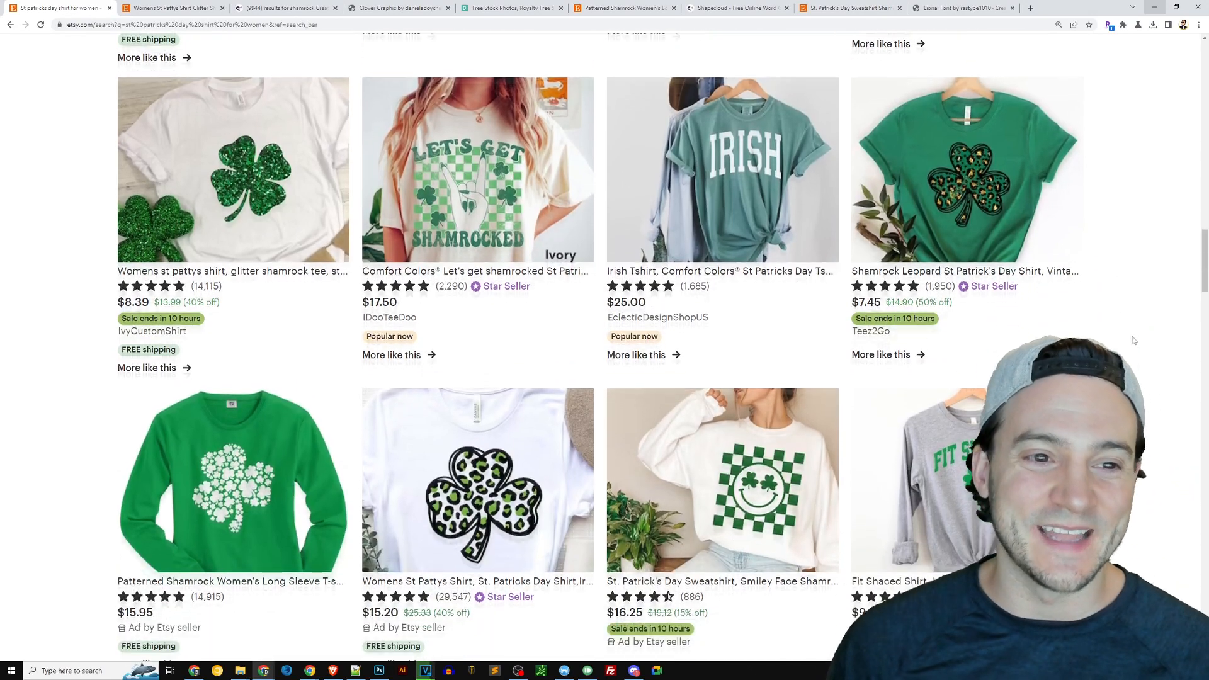
pyautogui.scroll(-6, 1134, 338)
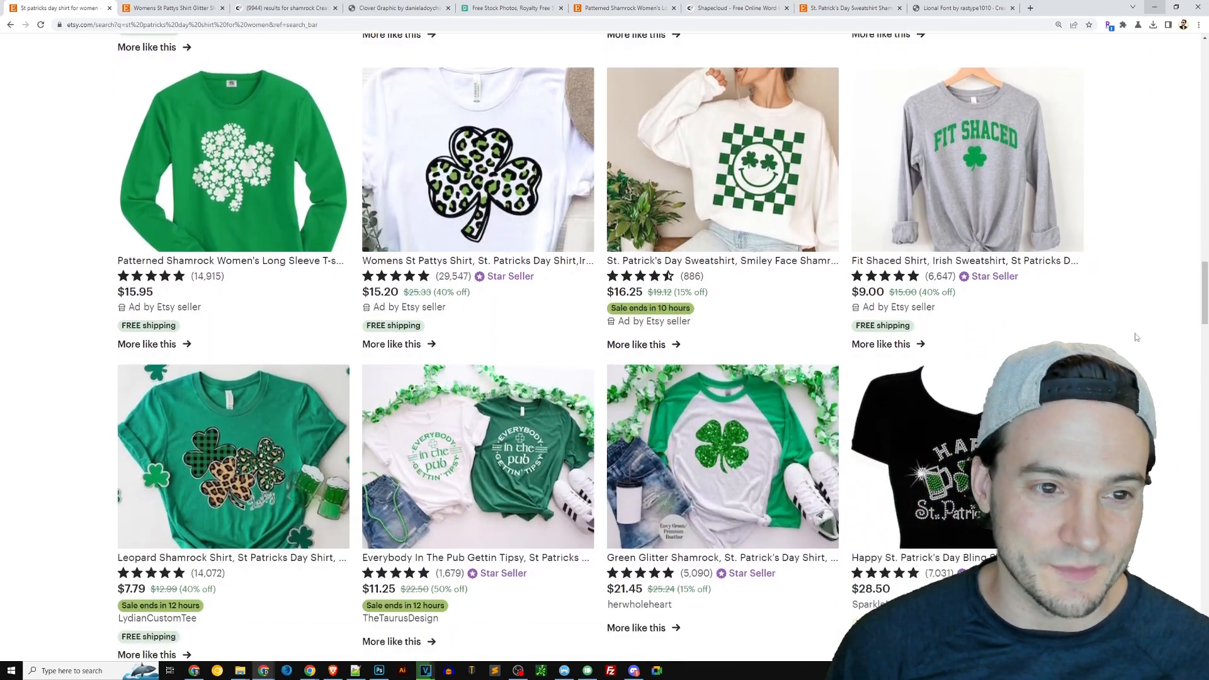
pyautogui.scroll(-2, 1133, 333)
pyautogui.scroll(6, 1131, 350)
pyautogui.scroll(3, 1129, 382)
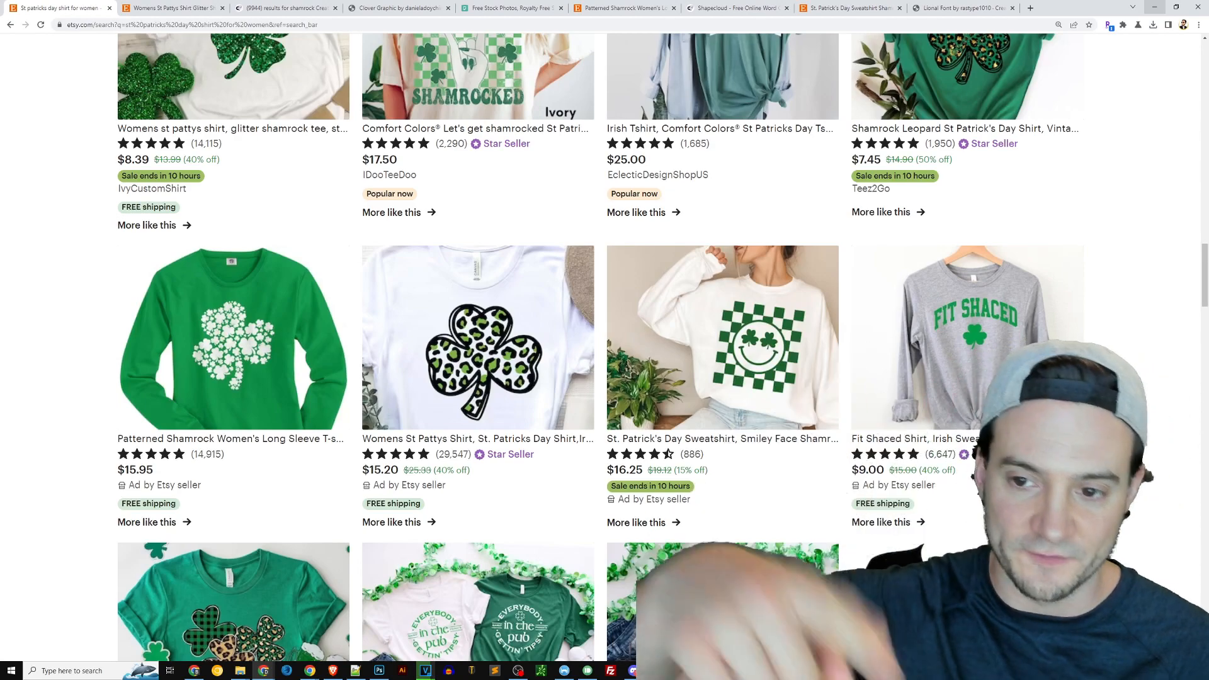
pyautogui.scroll(9, 1071, 365)
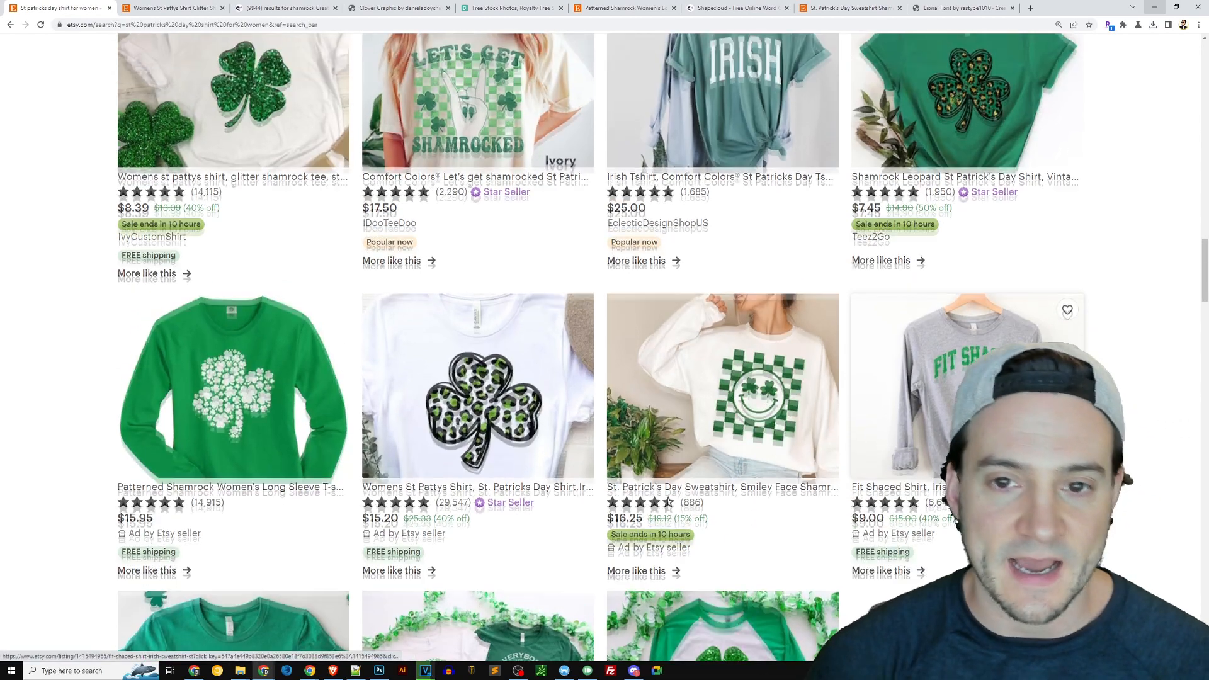
pyautogui.scroll(10, 989, 312)
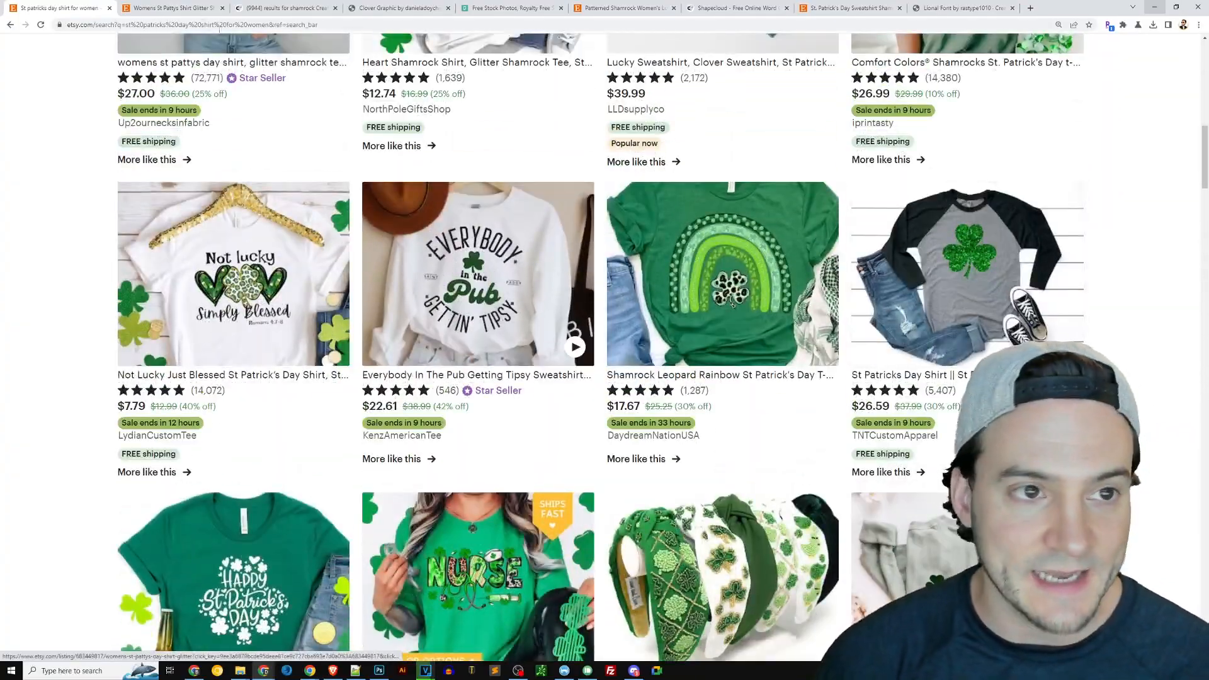
# - View the glitter shamrock tee listing, enlarge its text and design color chart, and return to the main photo
pyautogui.click(174, 8)
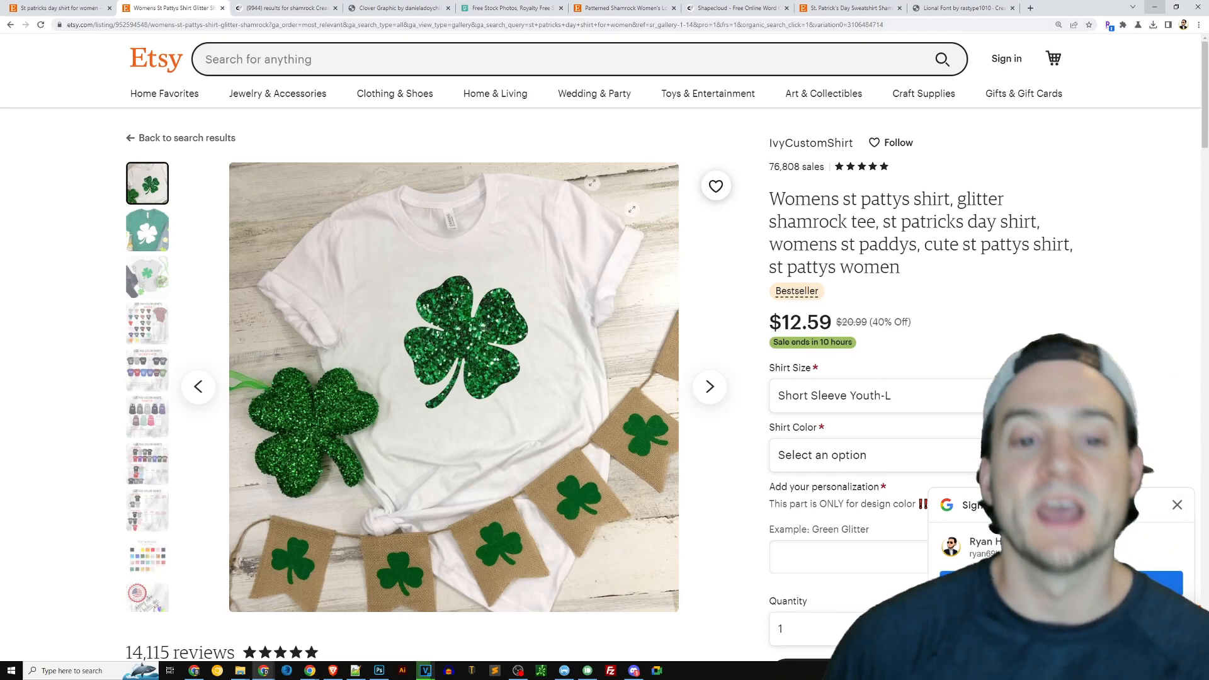
pyautogui.scroll(-1, 165, 350)
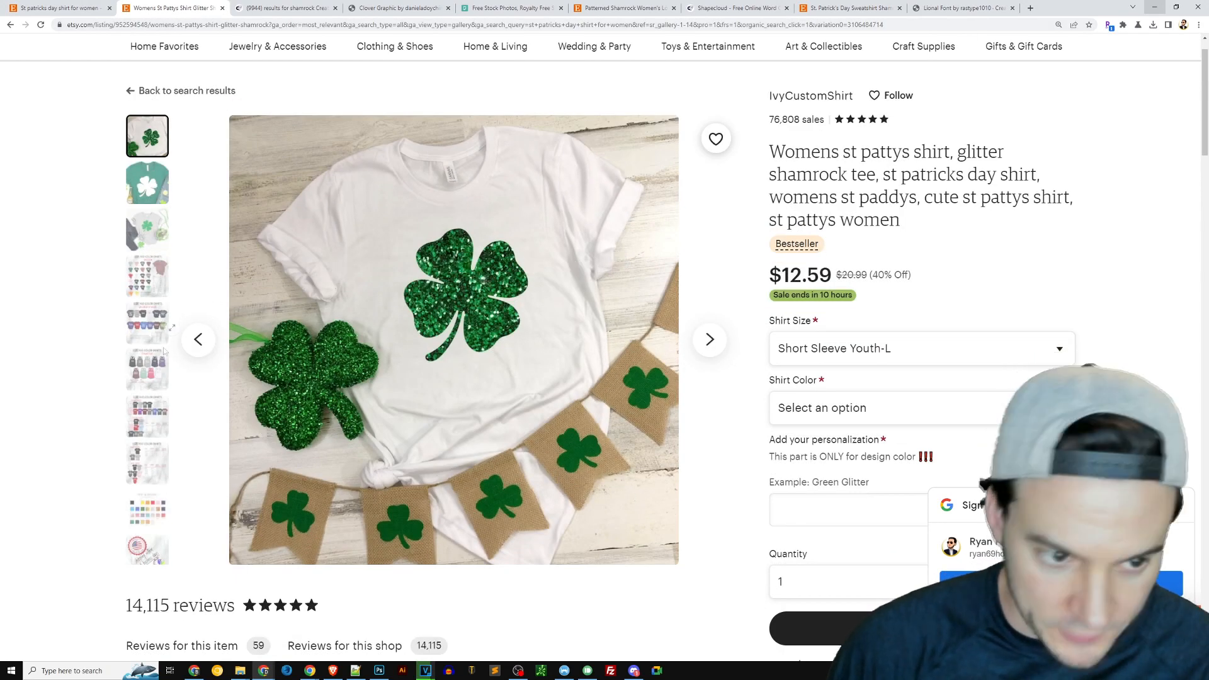
pyautogui.click(148, 510)
pyautogui.click(425, 318)
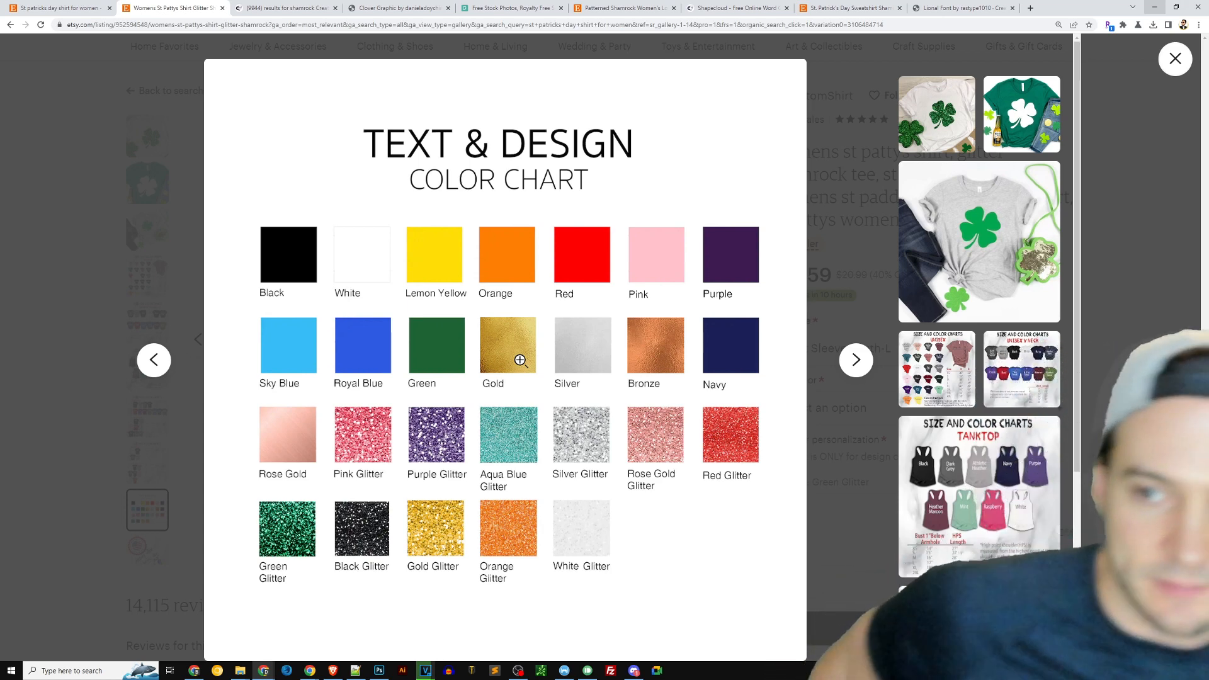
pyautogui.click(198, 250)
pyautogui.click(133, 135)
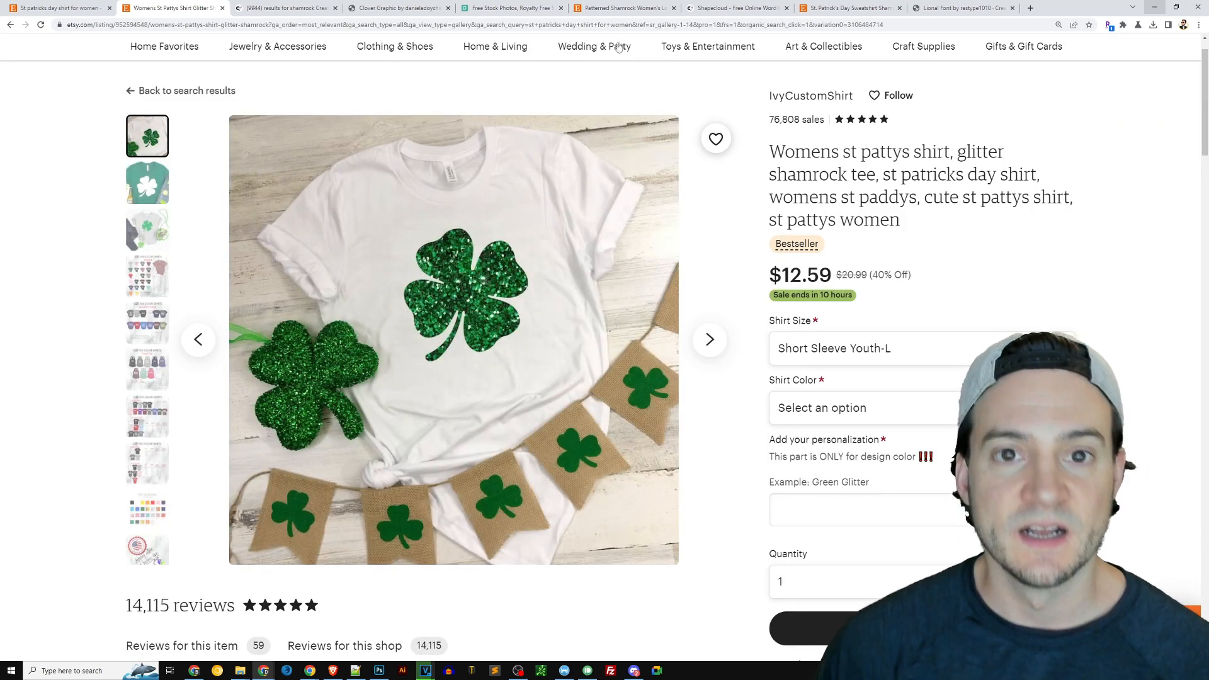
# - View the Patterned Shamrock Women's Long Sleeve T-shirt listing and the St. Patrick's Day "lucky" sweatshirt listing
pyautogui.click(621, 8)
pyautogui.scroll(-2, 427, 305)
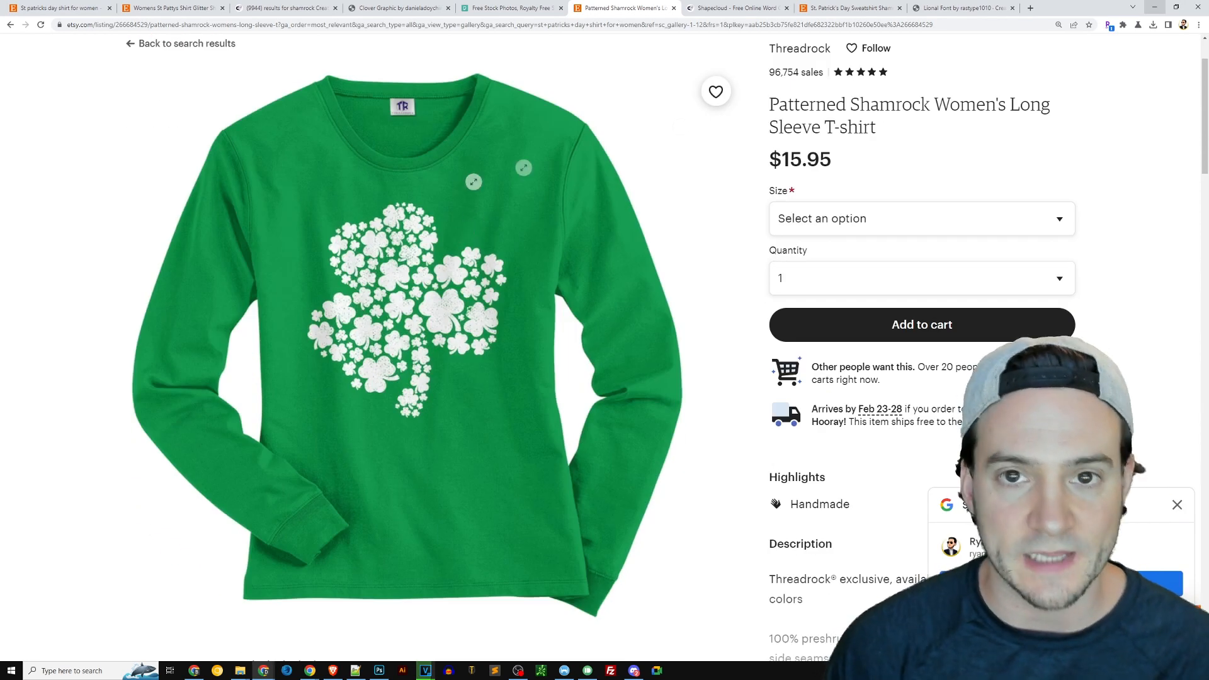
pyautogui.click(882, 9)
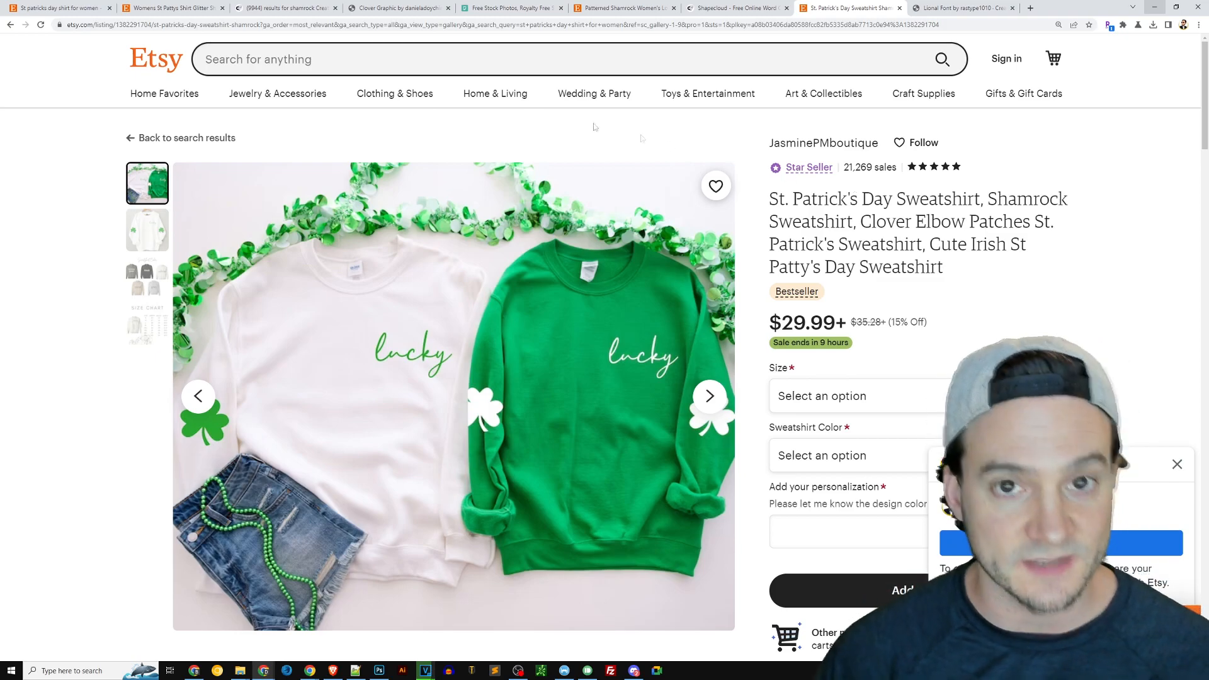
# - Return to the Etsy search results and compare more of the St. Patrick's Day shirt designs
pyautogui.hotkey('ctrl', '1')
pyautogui.scroll(5, 560, 233)
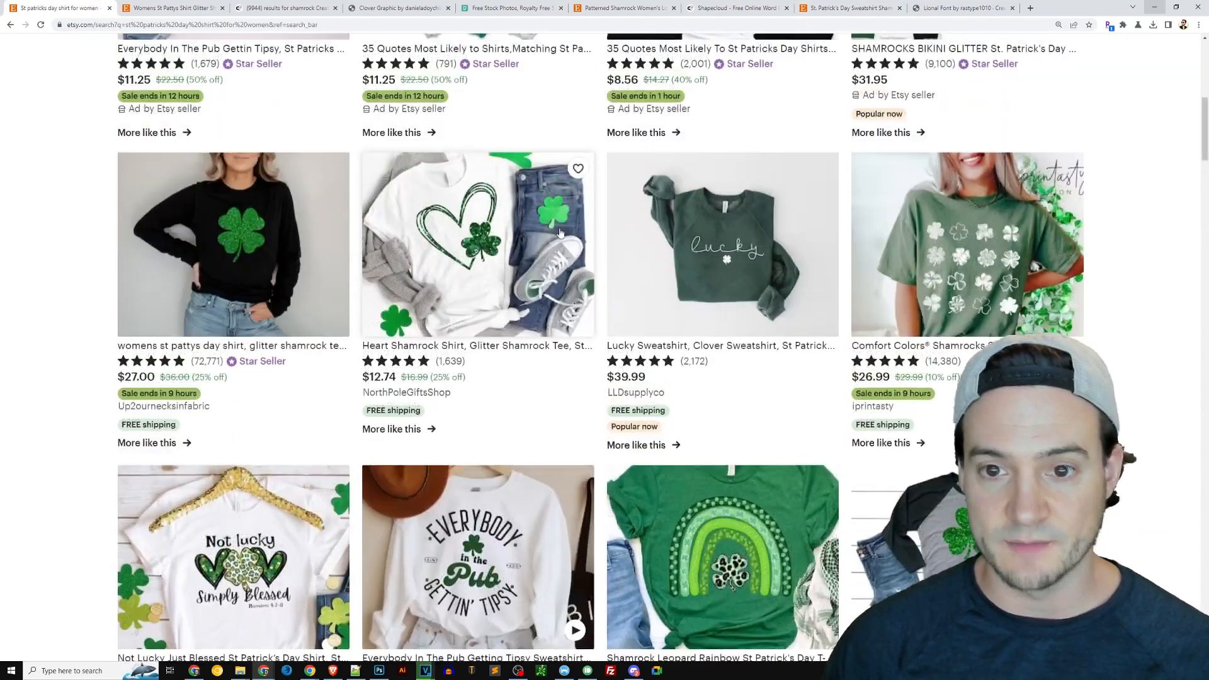
pyautogui.scroll(7, 560, 233)
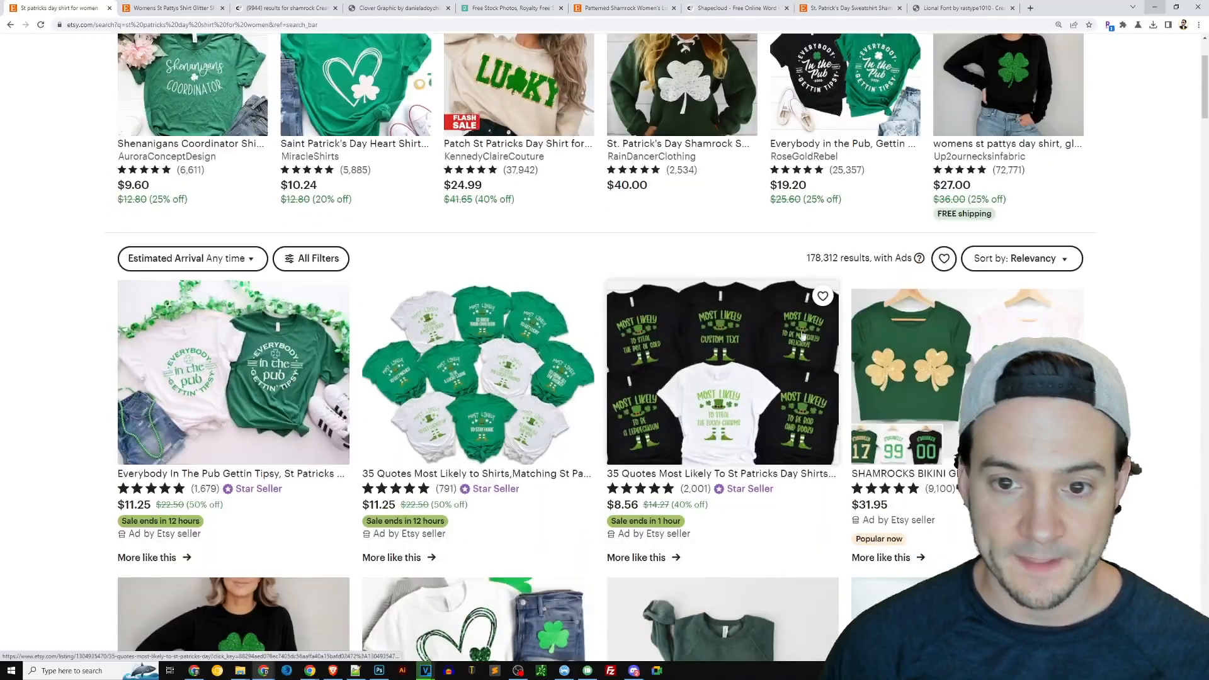
pyautogui.scroll(1, 802, 335)
pyautogui.scroll(-15, 802, 335)
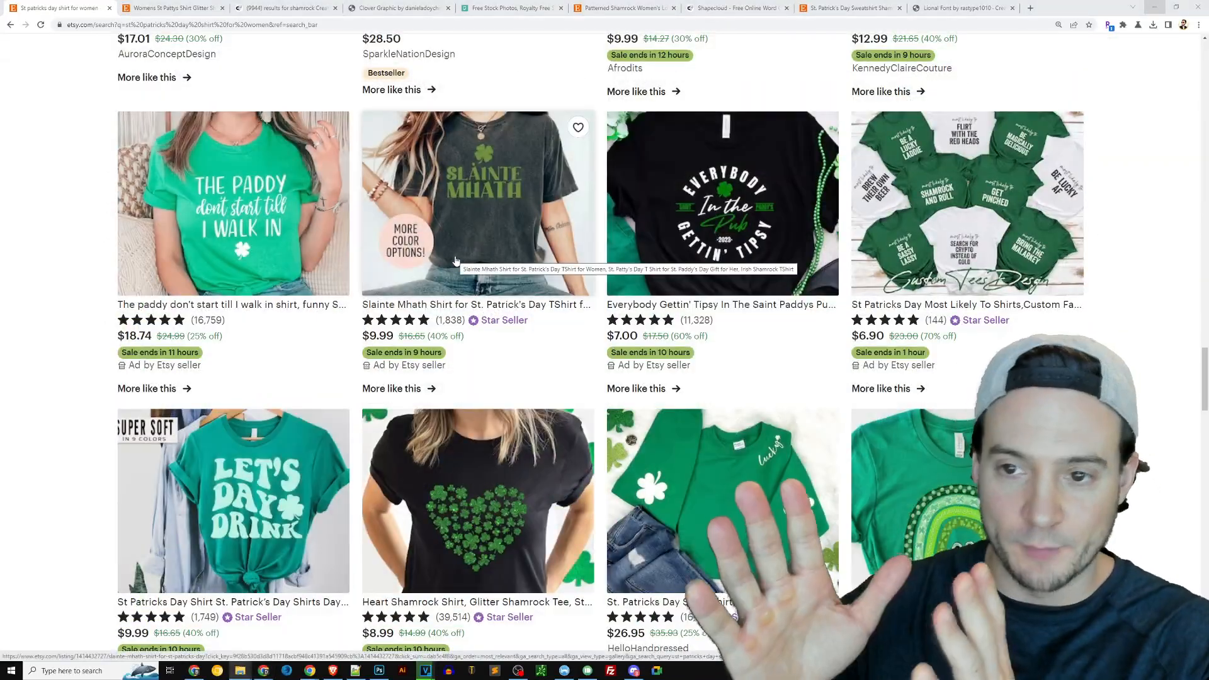
pyautogui.scroll(12, 465, 222)
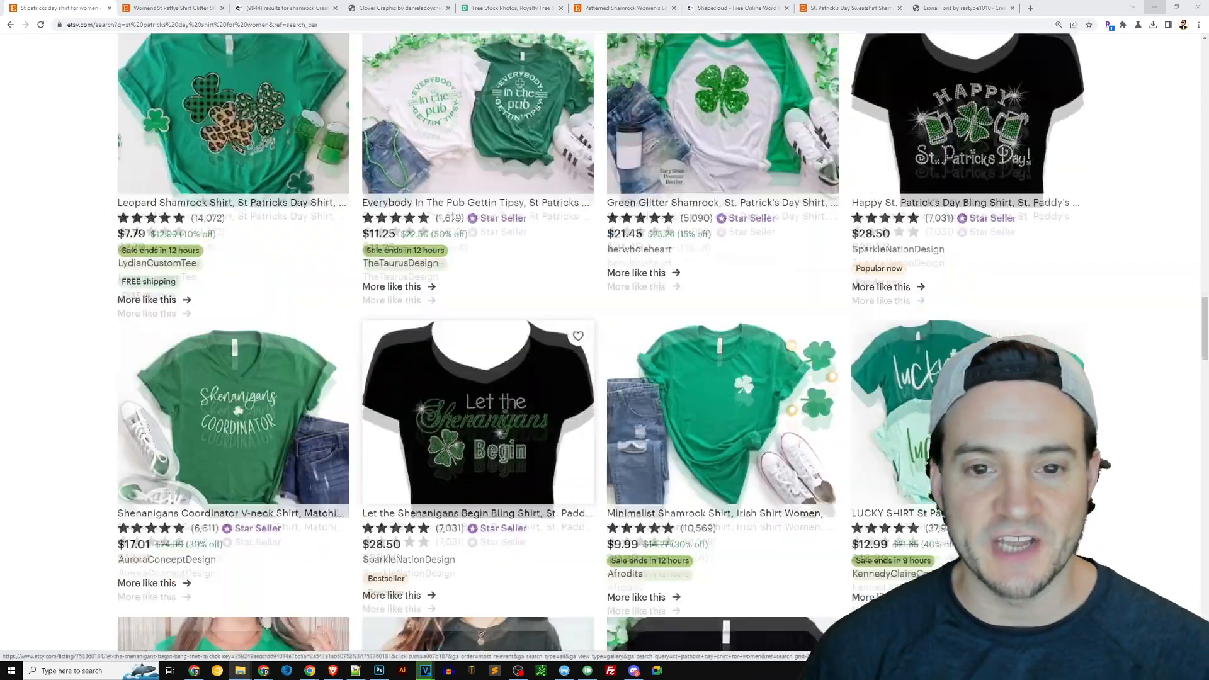
pyautogui.scroll(-1, 480, 217)
pyautogui.scroll(6, 479, 217)
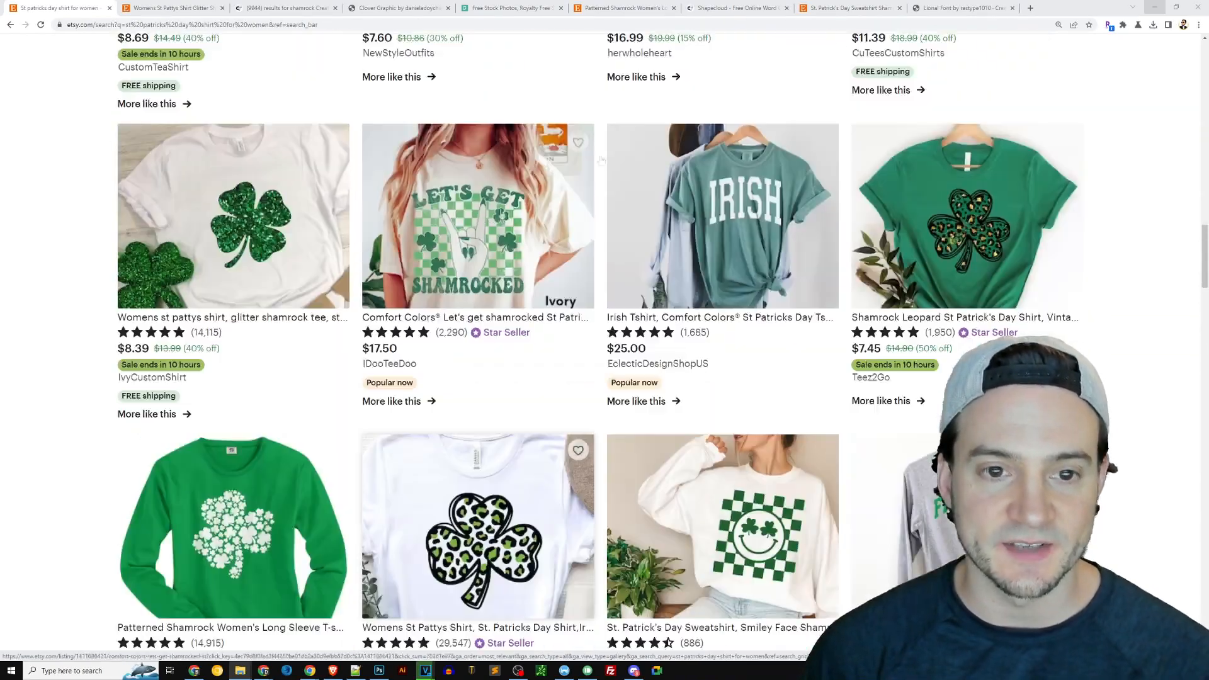
# - Revisit the "lucky" sweatshirt listing and the glitter shamrock tee listing, reviewing the tee's design color chart
pyautogui.click(851, 9)
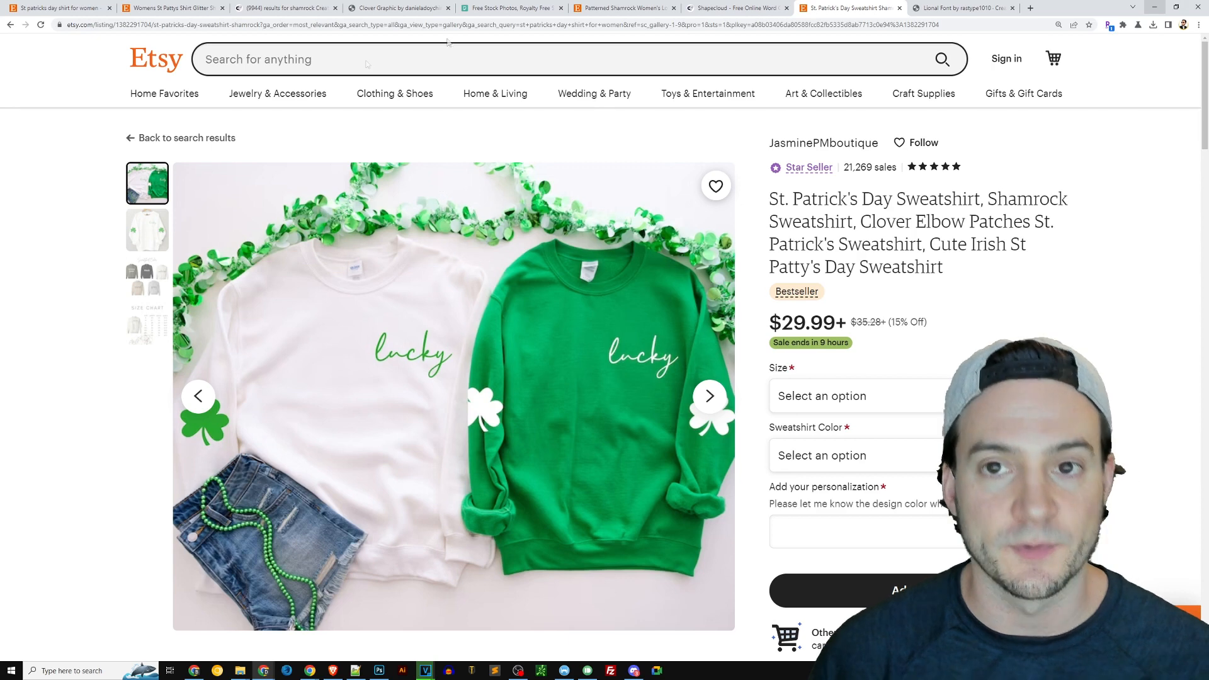
pyautogui.click(168, 8)
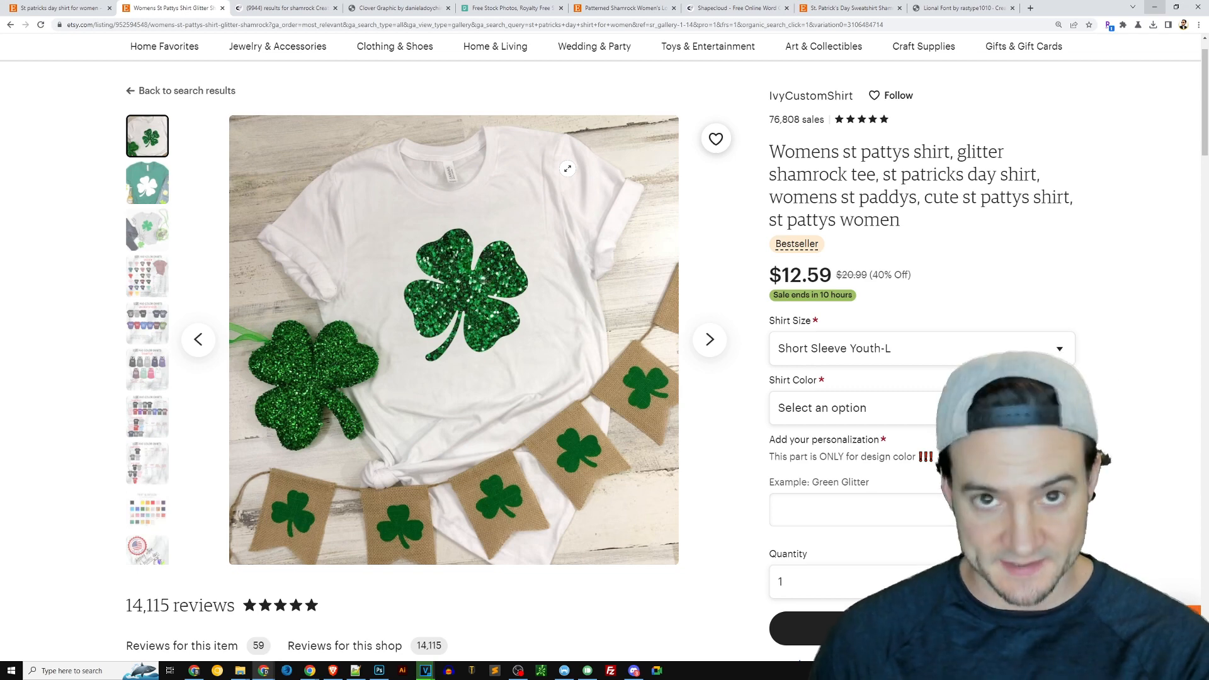
pyautogui.click(151, 514)
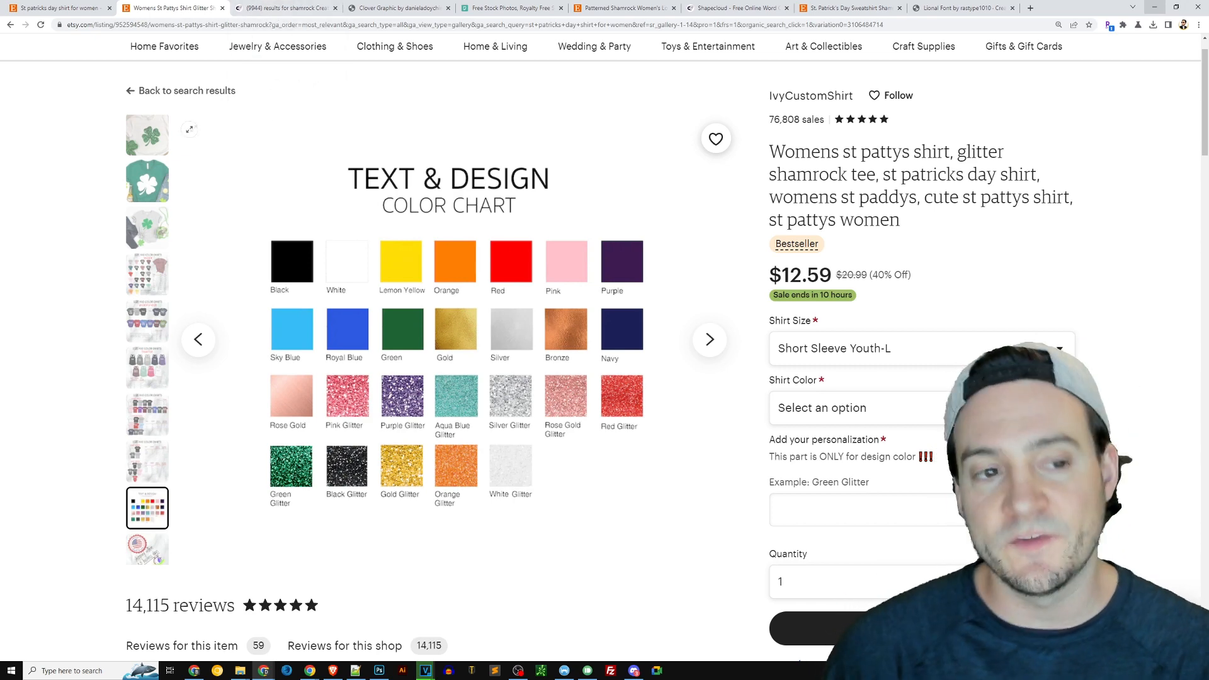
pyautogui.click(149, 135)
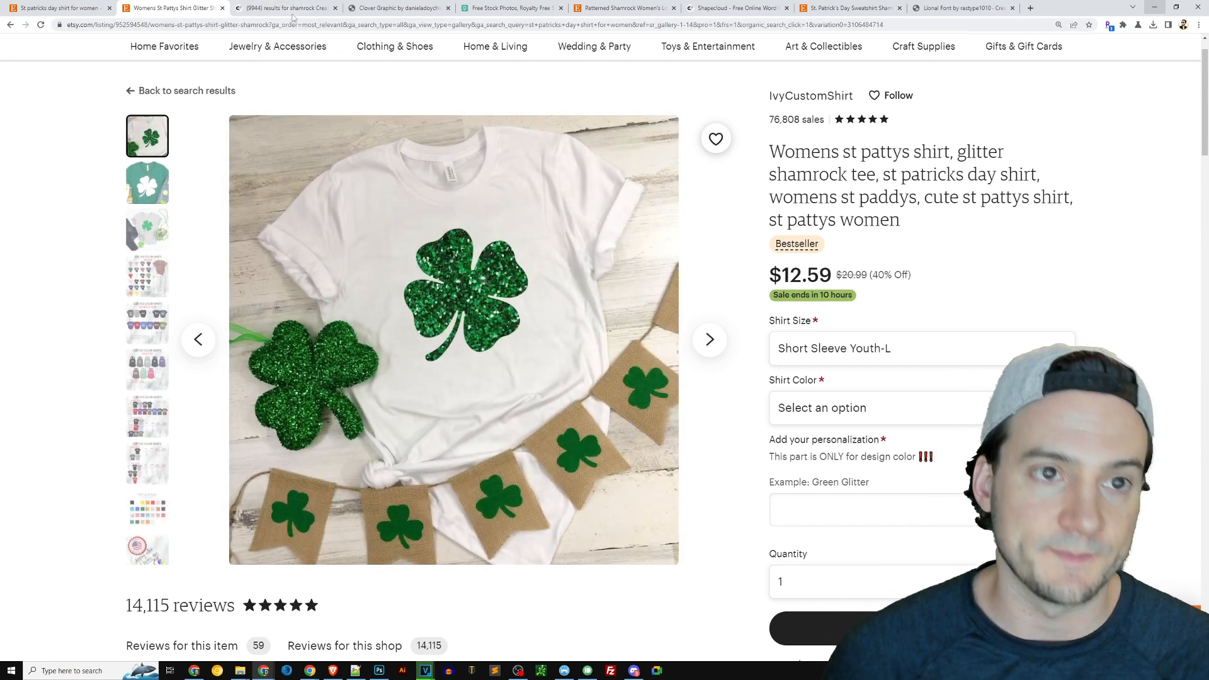
# - Review the shamrock results on Creative Fabrica and view the Clover graphic's product page at a larger size
pyautogui.moveTo(296, 17)
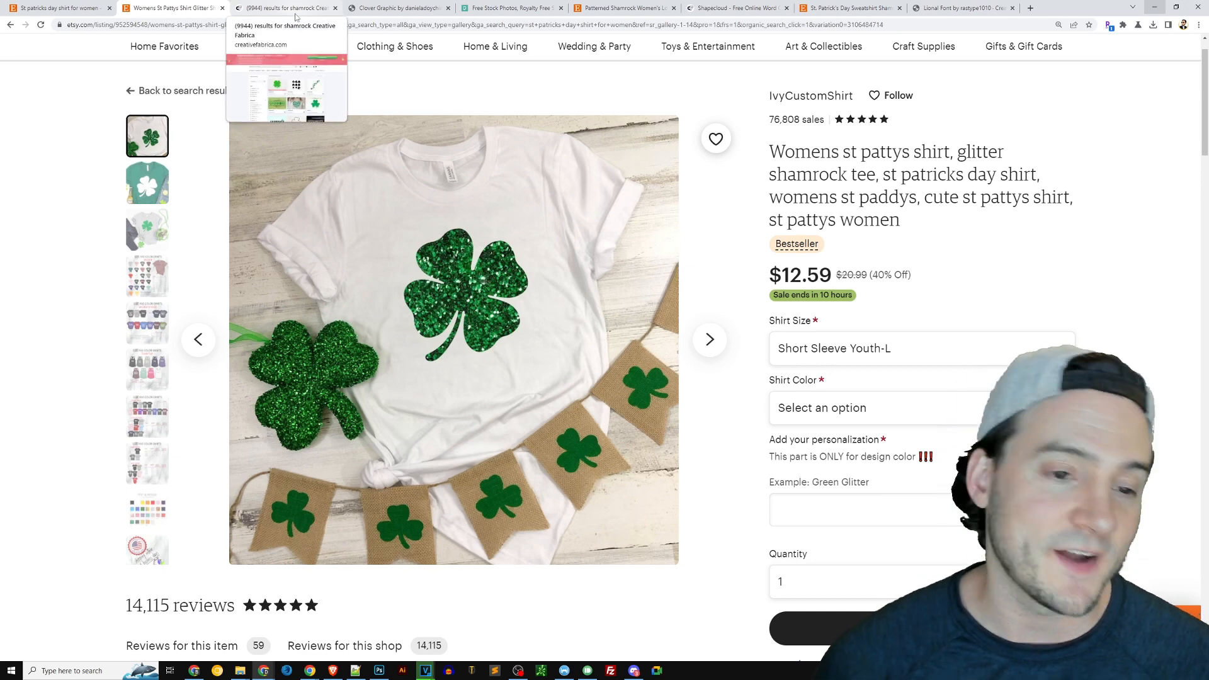
pyautogui.click(269, 10)
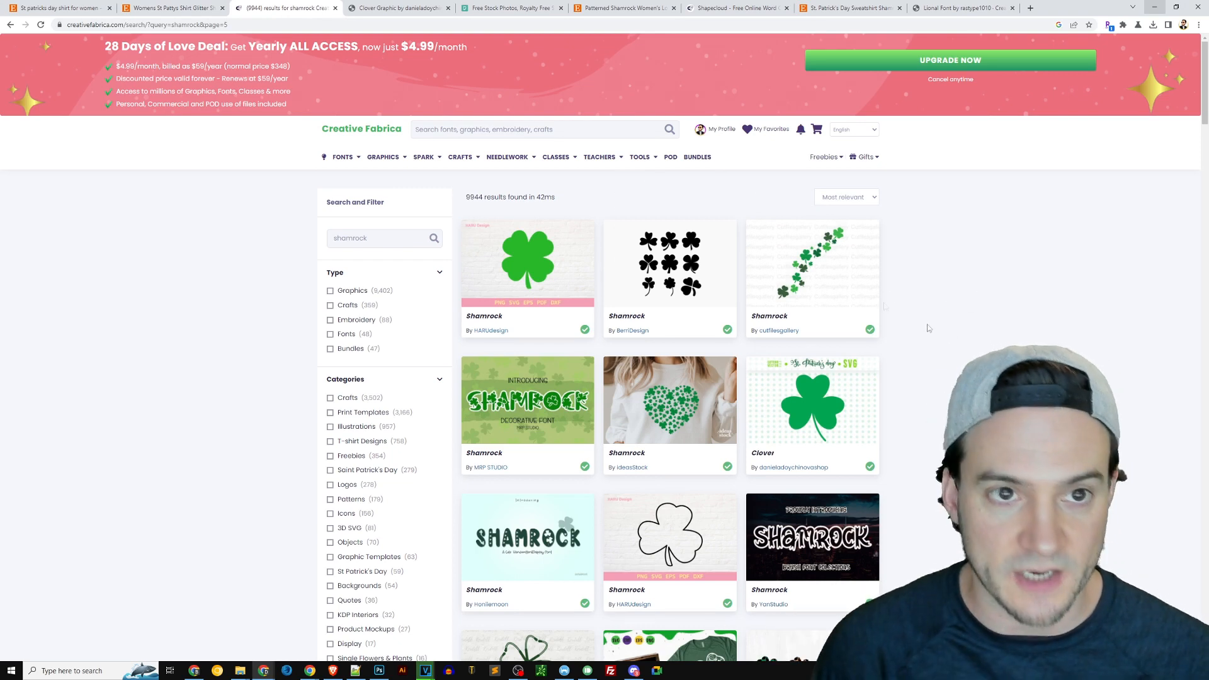
pyautogui.click(400, 9)
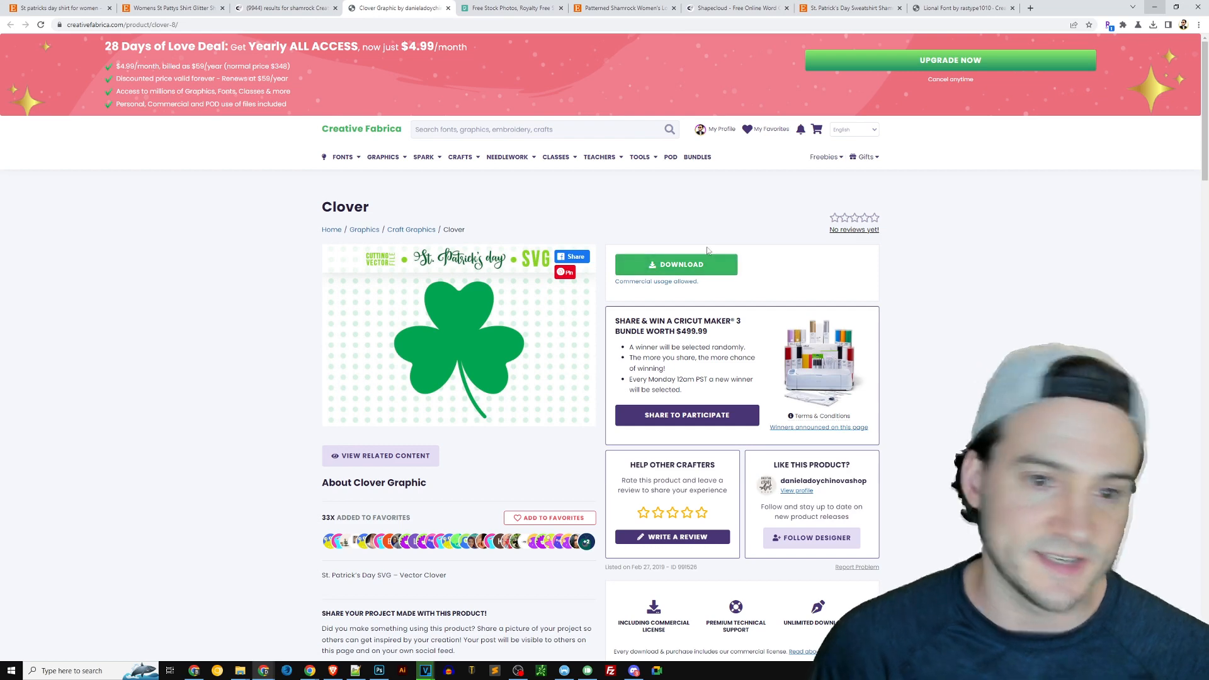
pyautogui.scroll(-2, 478, 195)
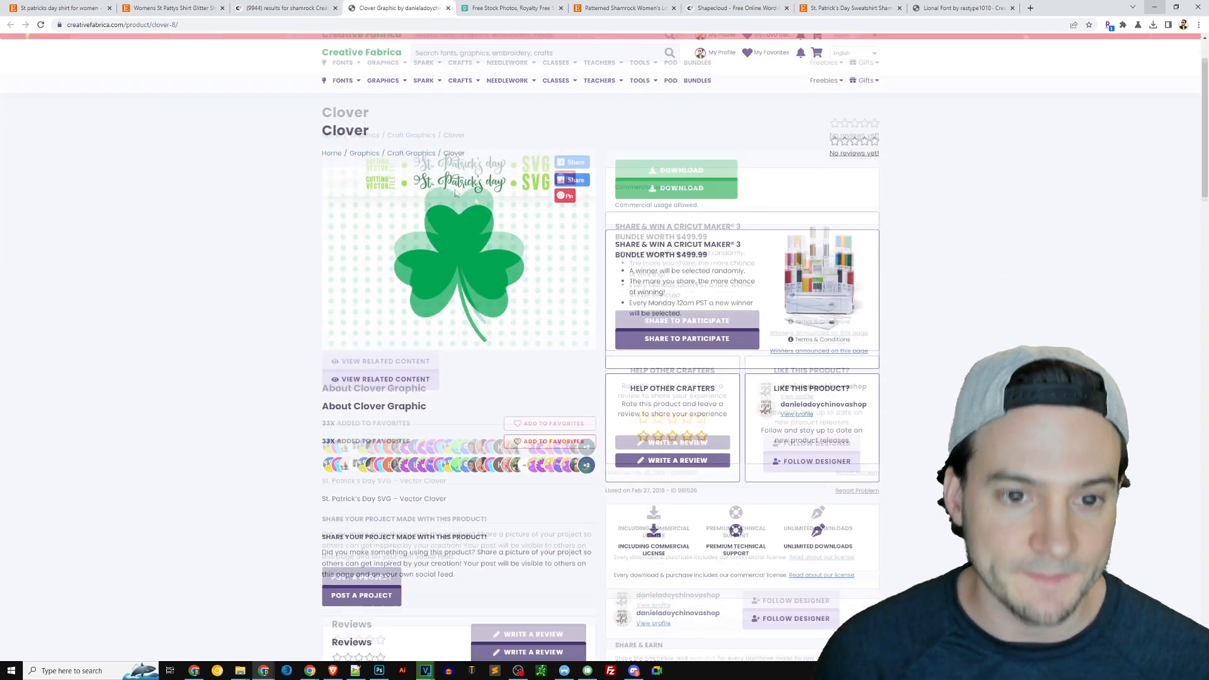
pyautogui.hotkey('ctrl', '+')
pyautogui.hotkey('ctrl', '+')
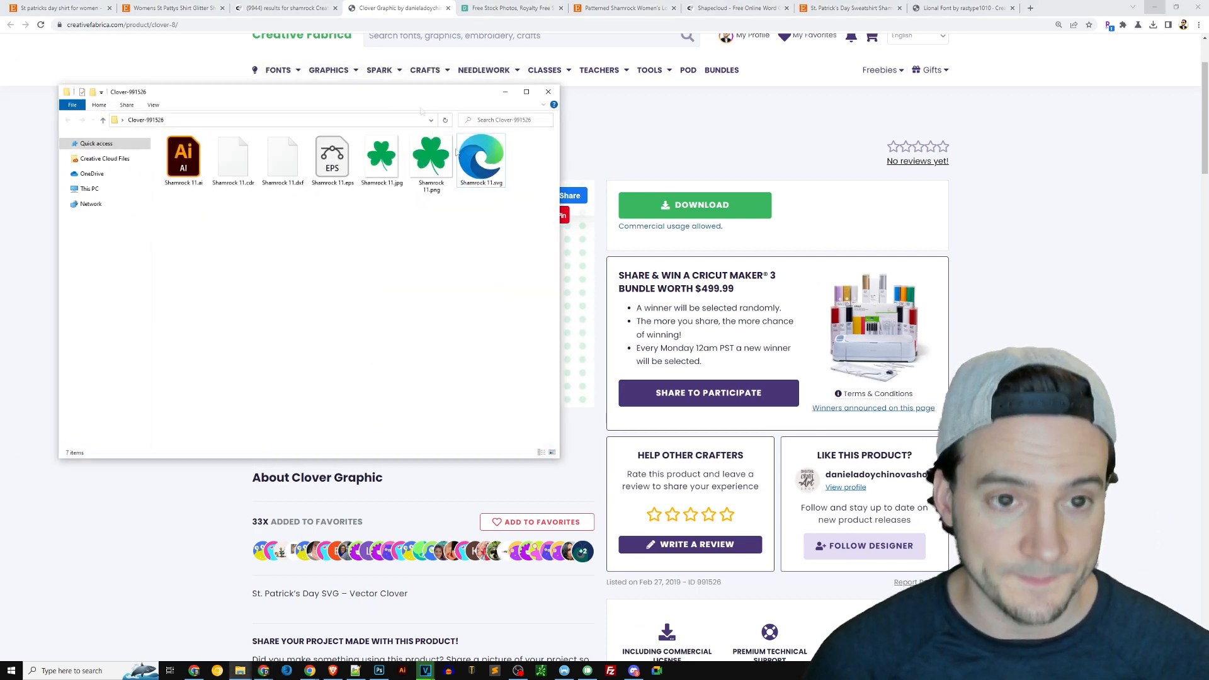
# - Place Shamrock 11.svg from the Clover-991526 folder into the blank Photoshop document, move it up and enlarge it slightly
pyautogui.click(380, 671)
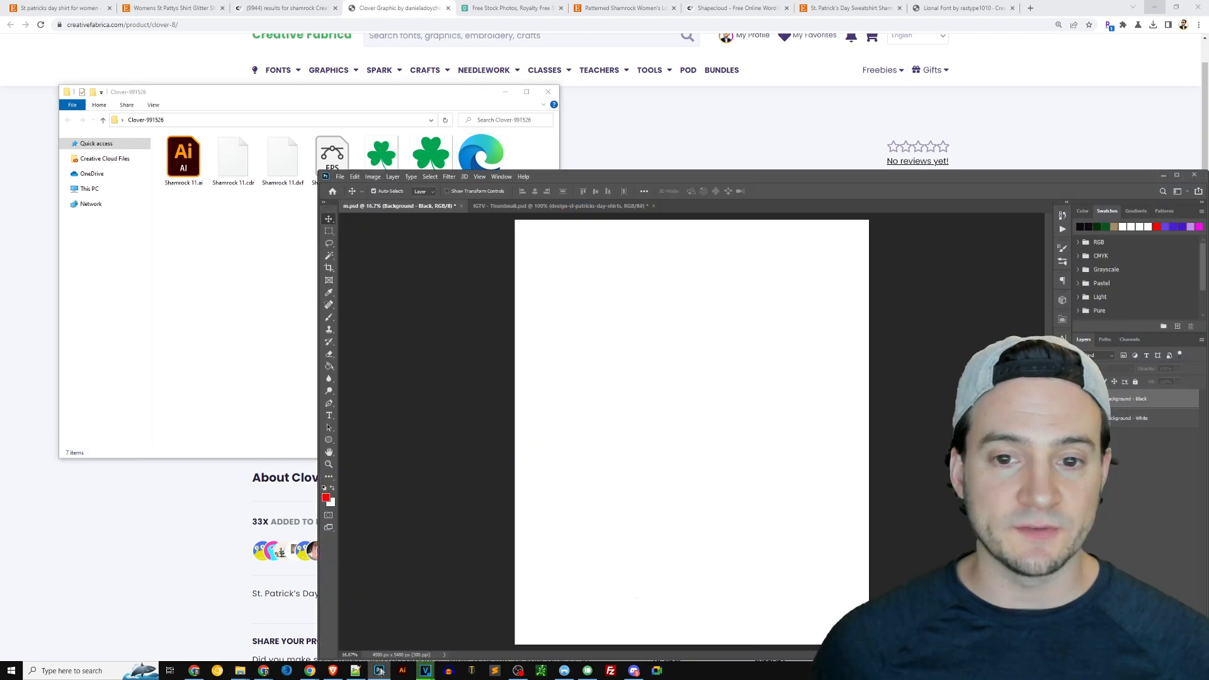
pyautogui.click(488, 151)
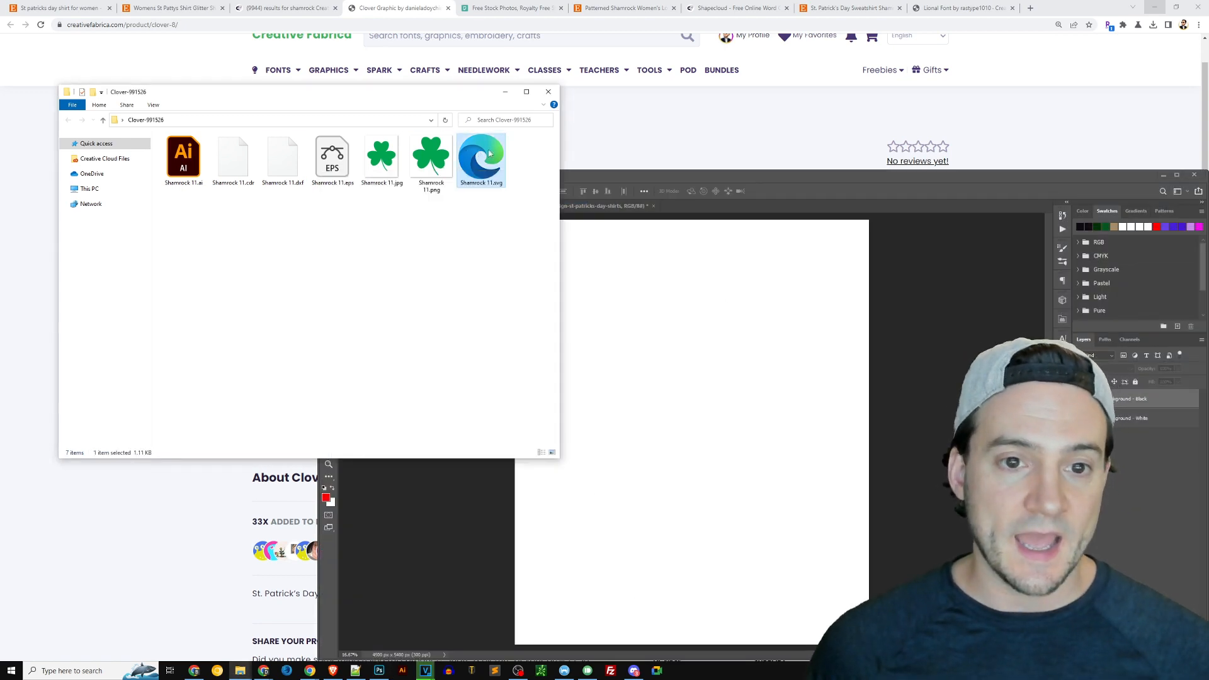
pyautogui.moveTo(481, 154); pyautogui.dragTo(743, 323)
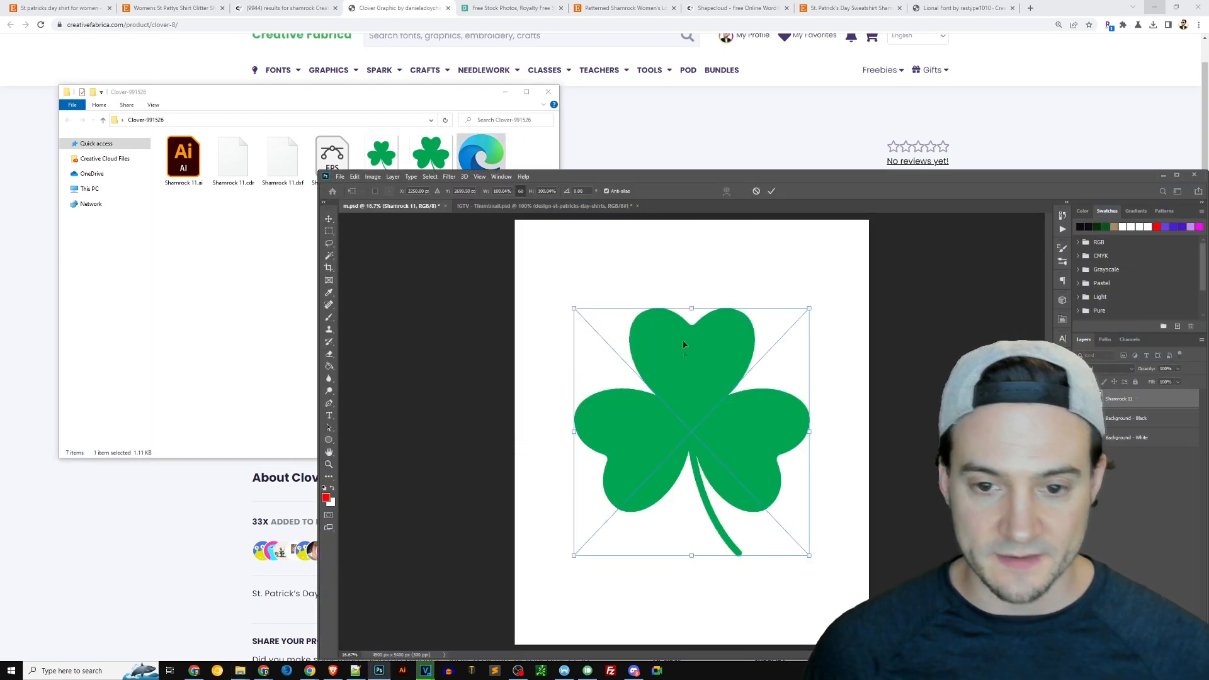
pyautogui.moveTo(685, 354); pyautogui.dragTo(685, 291)
pyautogui.moveTo(689, 494); pyautogui.dragTo(690, 528)
pyautogui.press('Return')
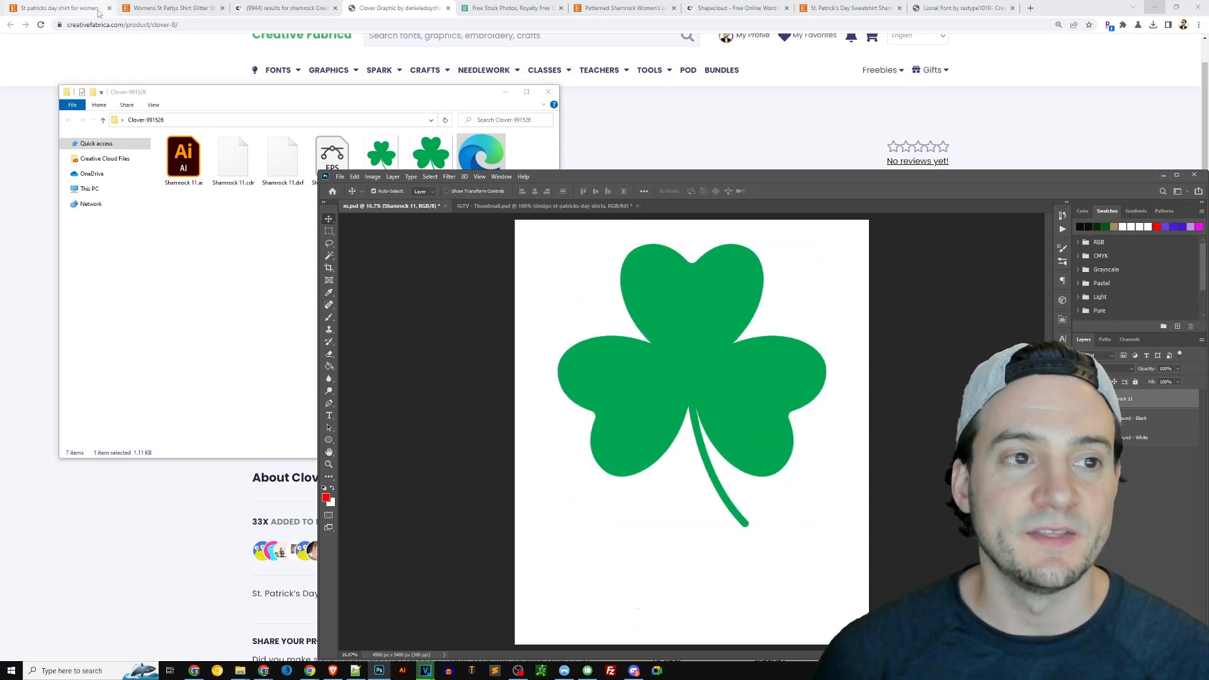
# - Recheck the glitter shamrock tee's photo on Etsy, and search Pexels for "glitter" photos
pyautogui.click(170, 9)
pyautogui.click(461, 276)
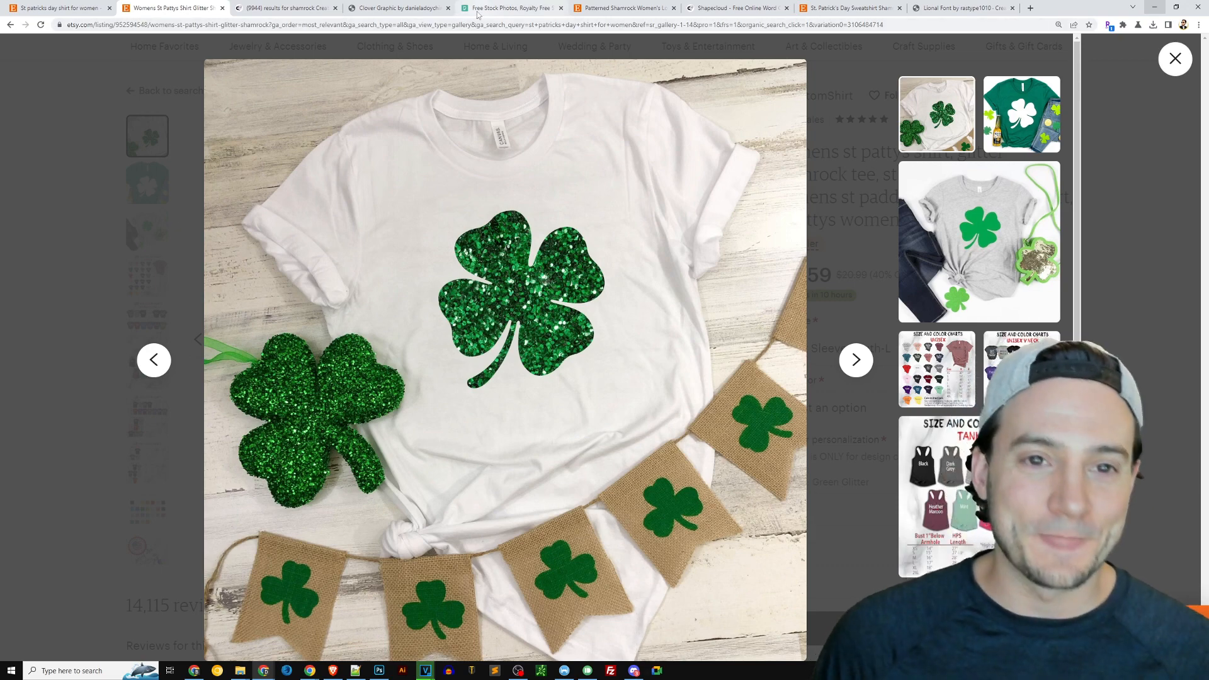
pyautogui.click(510, 8)
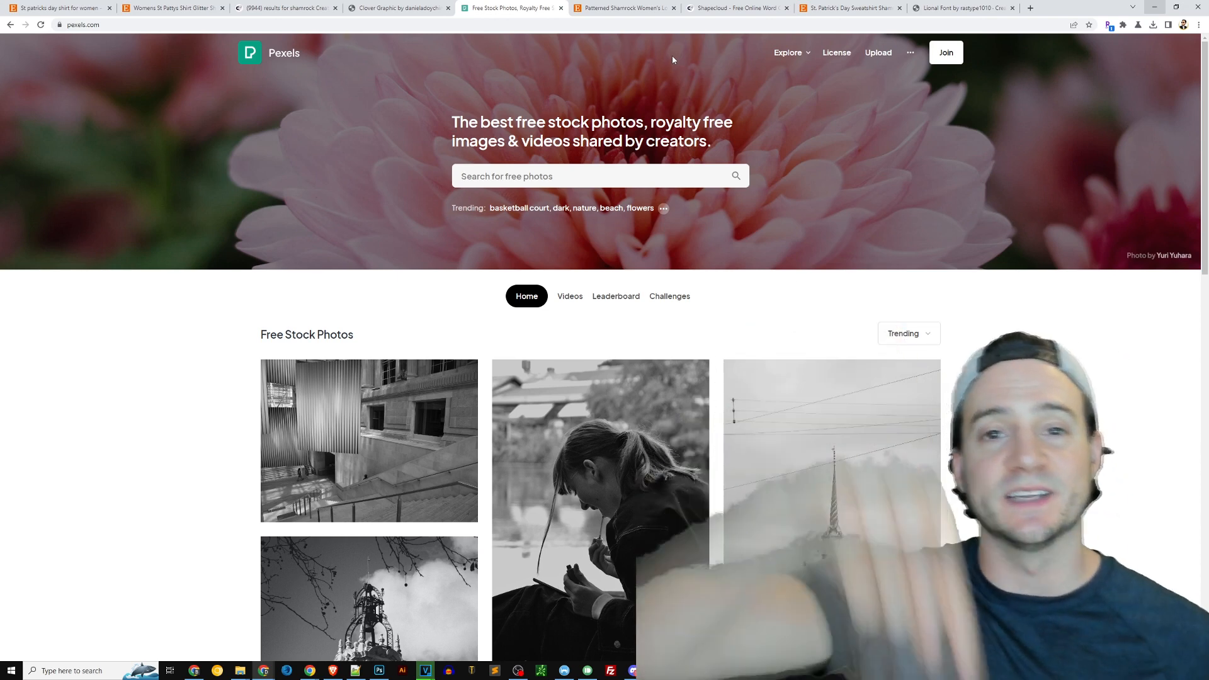
pyautogui.click(514, 180)
pyautogui.write('glitter')
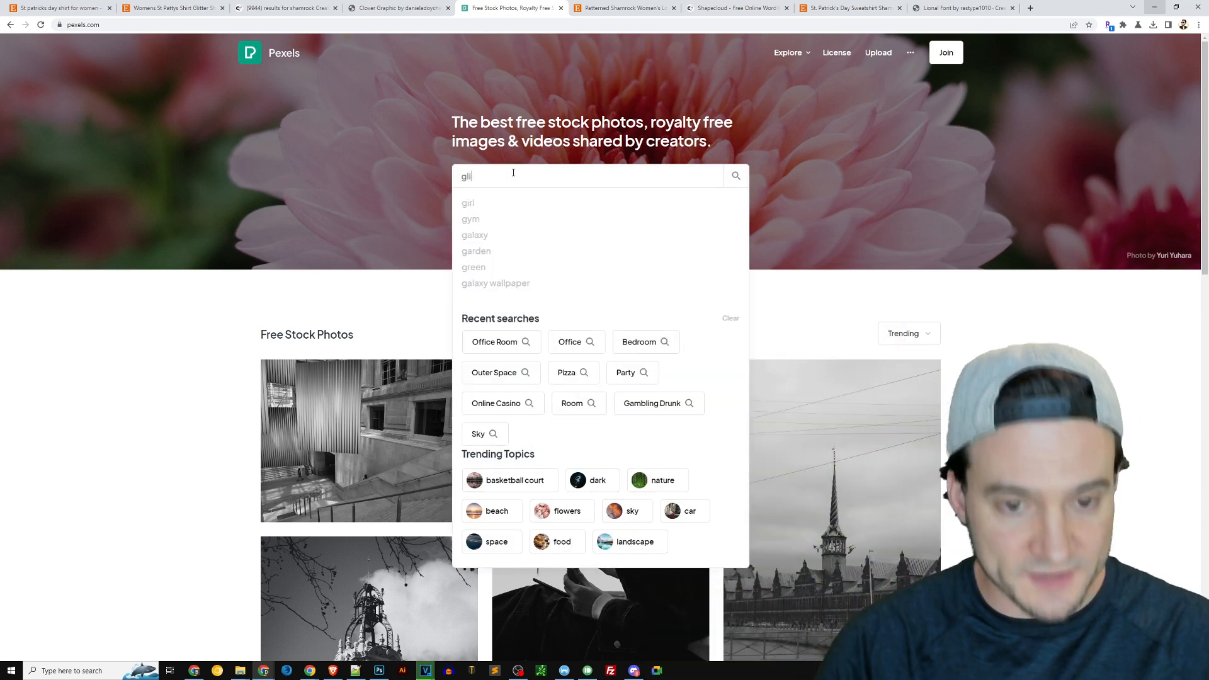
pyautogui.press('Return')
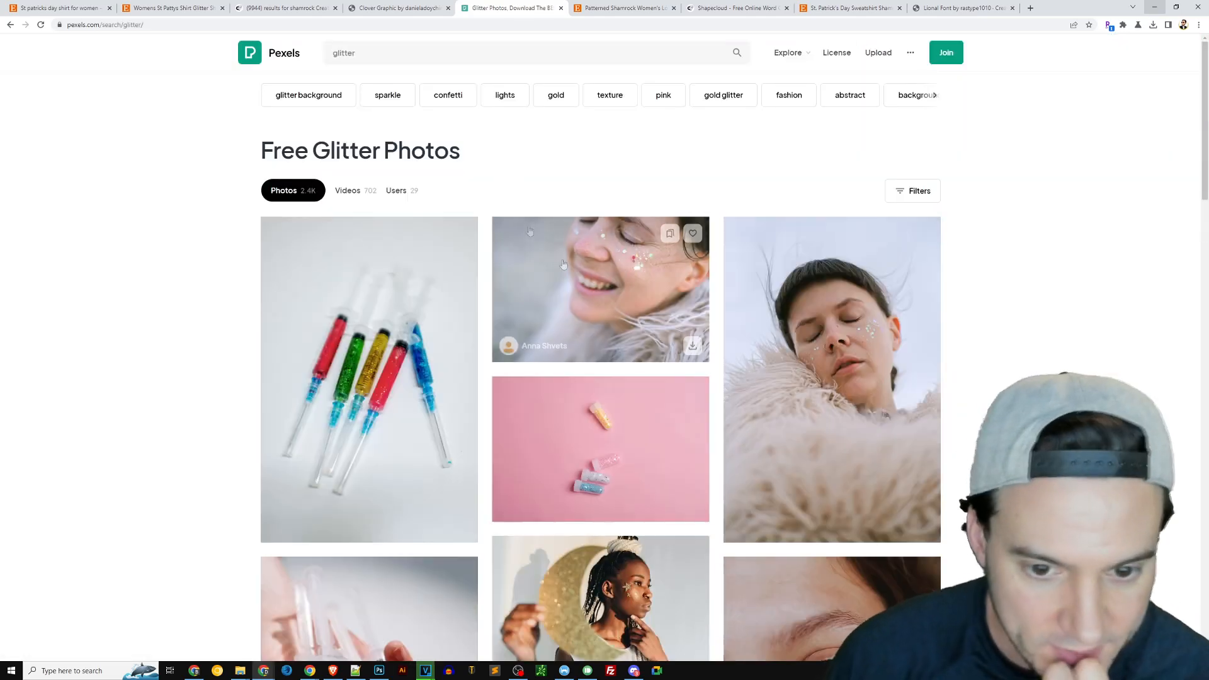
# - Browse the Pexels glitter photos for a suitable texture and open the Green and White Digital Wallpaper photo
pyautogui.scroll(-12, 531, 231)
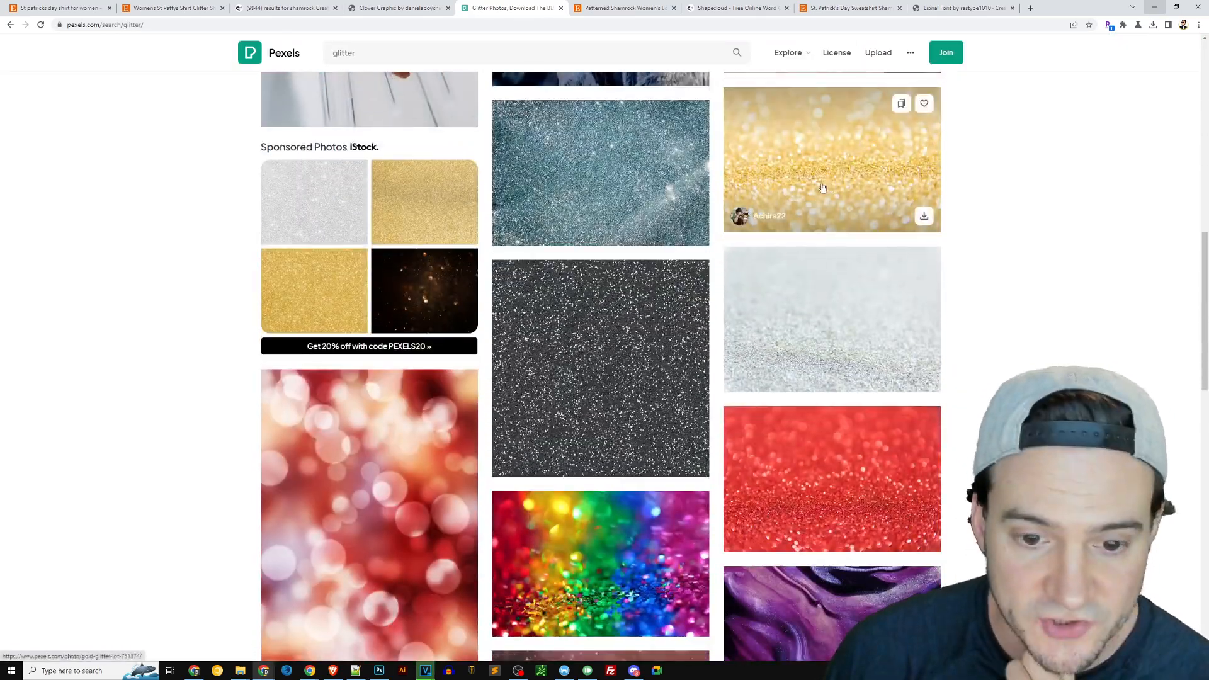
pyautogui.scroll(-11, 822, 187)
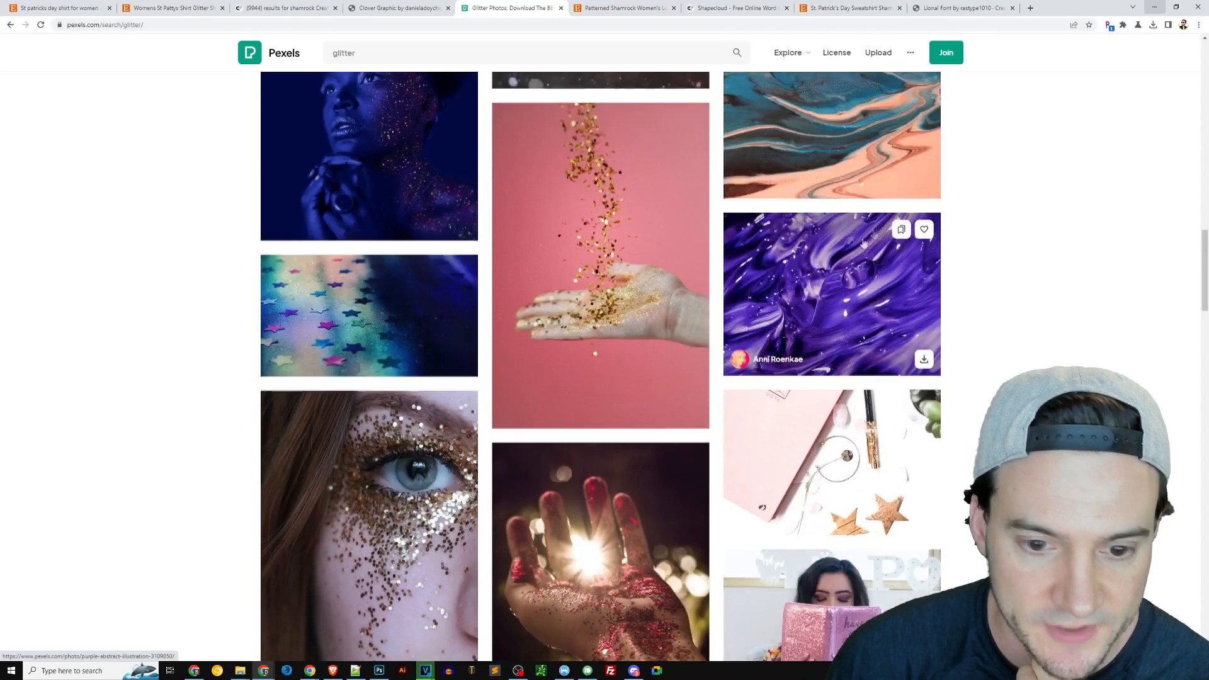
pyautogui.scroll(6, 875, 234)
pyautogui.click(614, 200)
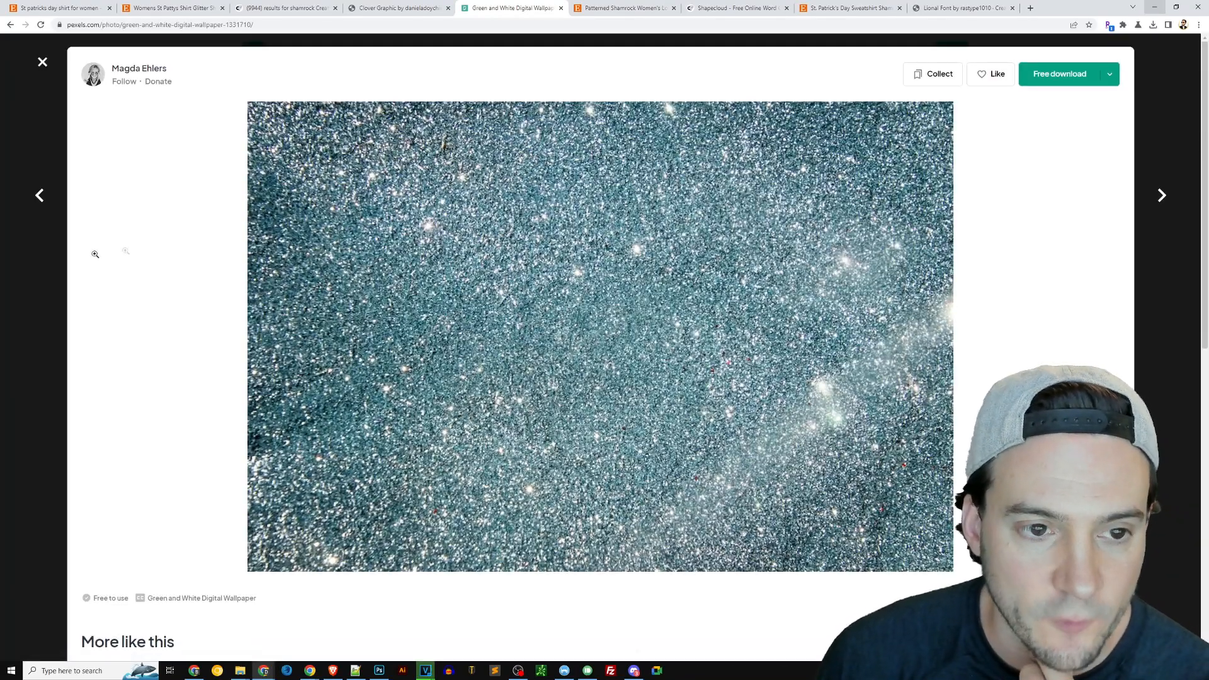
pyautogui.click(74, 290)
pyautogui.scroll(-10, 647, 335)
pyautogui.scroll(-10, 647, 335)
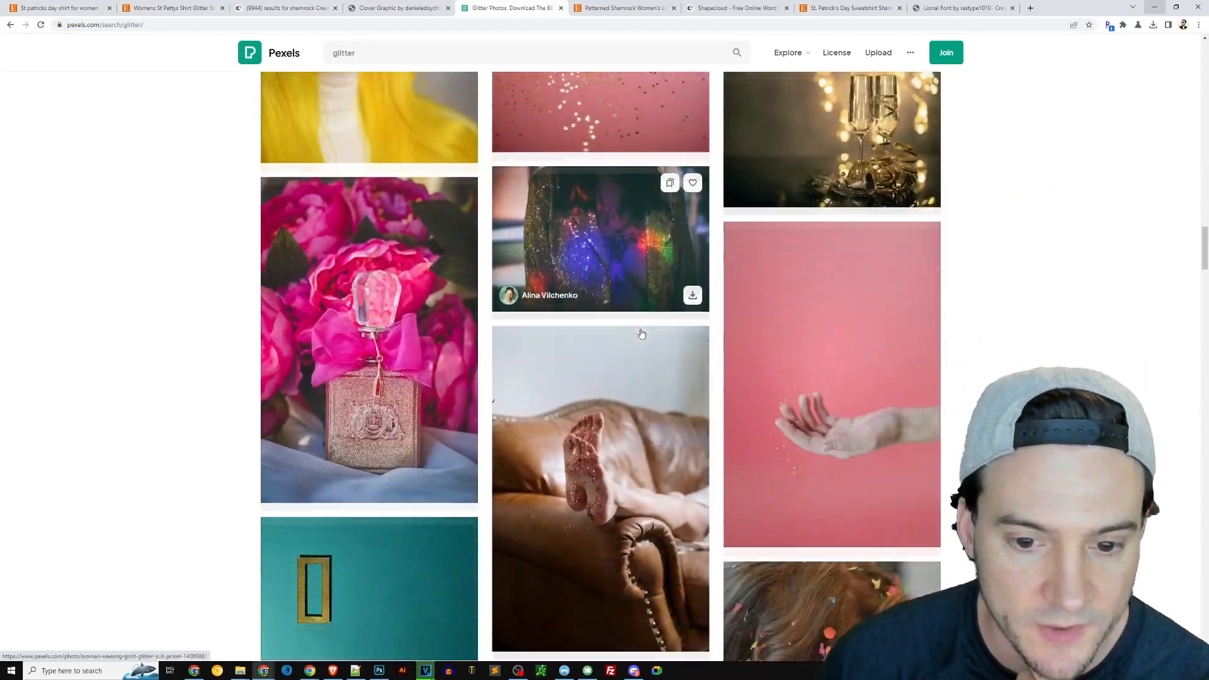
pyautogui.scroll(-5, 642, 334)
pyautogui.scroll(15, 630, 328)
pyautogui.scroll(15, 628, 324)
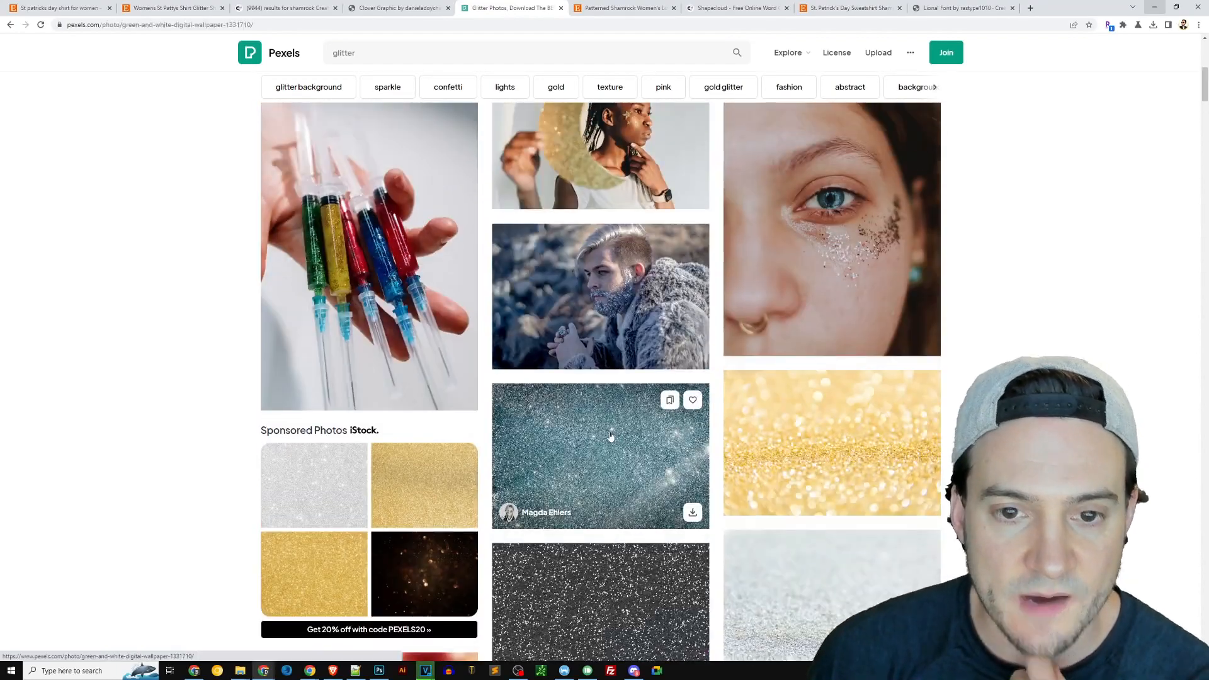
pyautogui.click(610, 437)
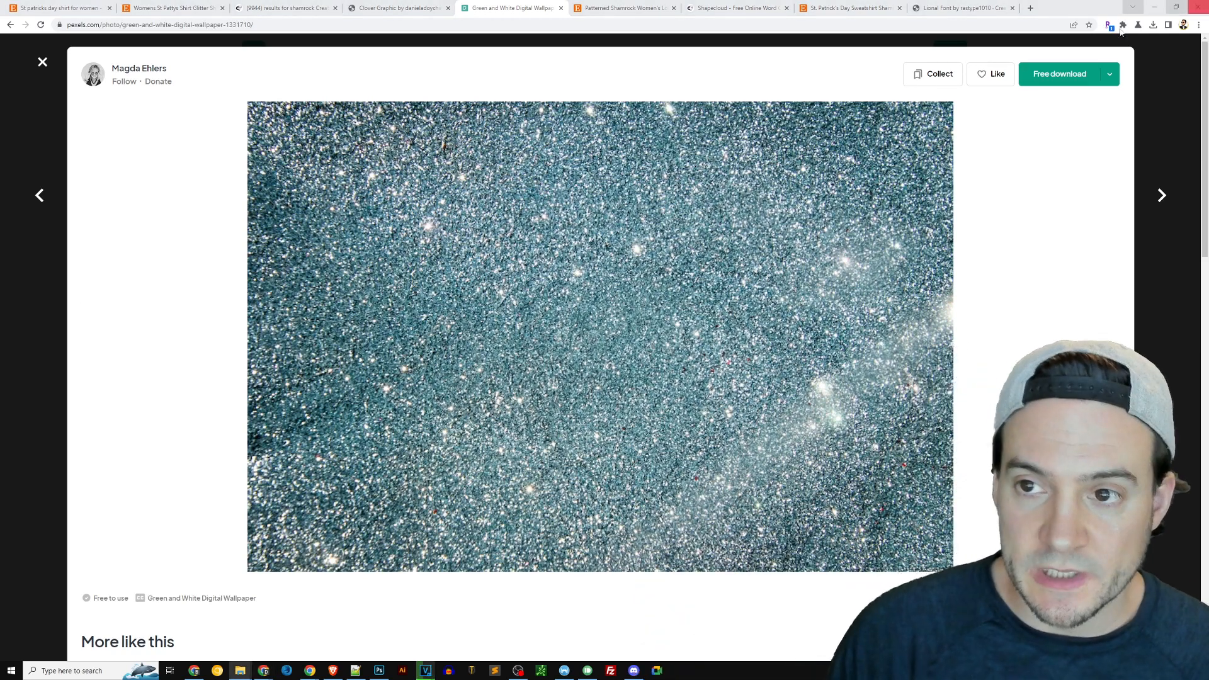
# - Place the downloaded Pexels glitter JPG from the Clover-991526 folder into the Photoshop document and stretch it vertically to cover the whole shamrock
pyautogui.click(379, 670)
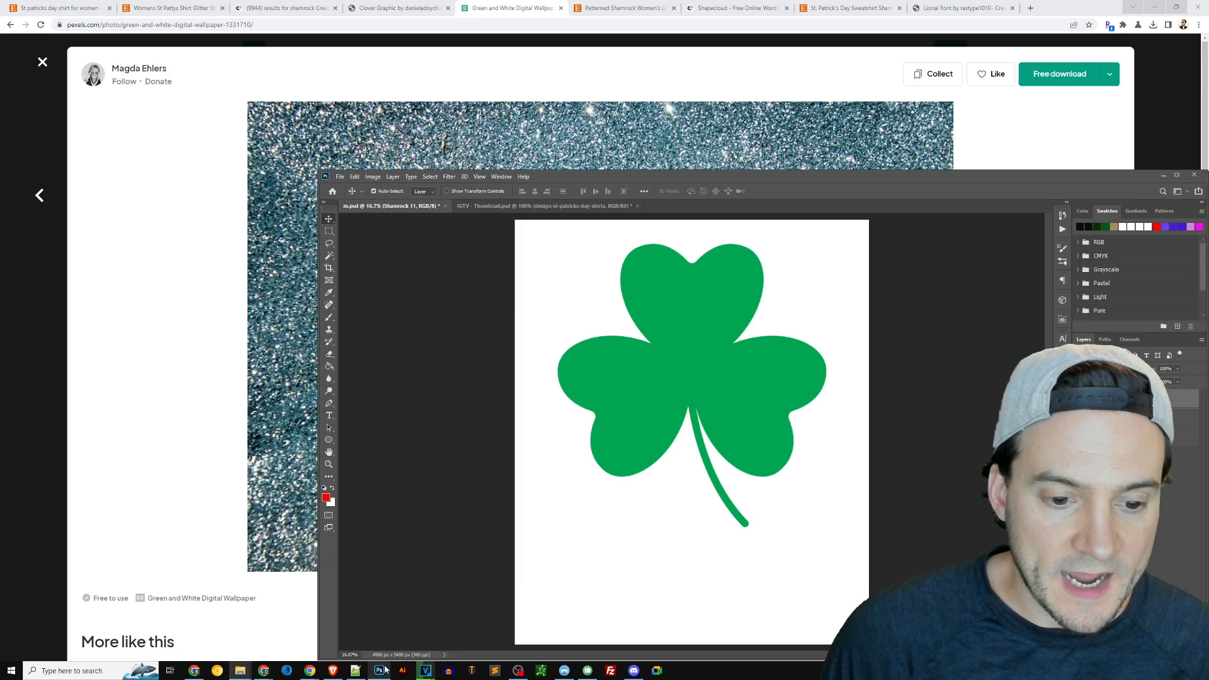
pyautogui.moveTo(240, 670)
pyautogui.click(279, 630)
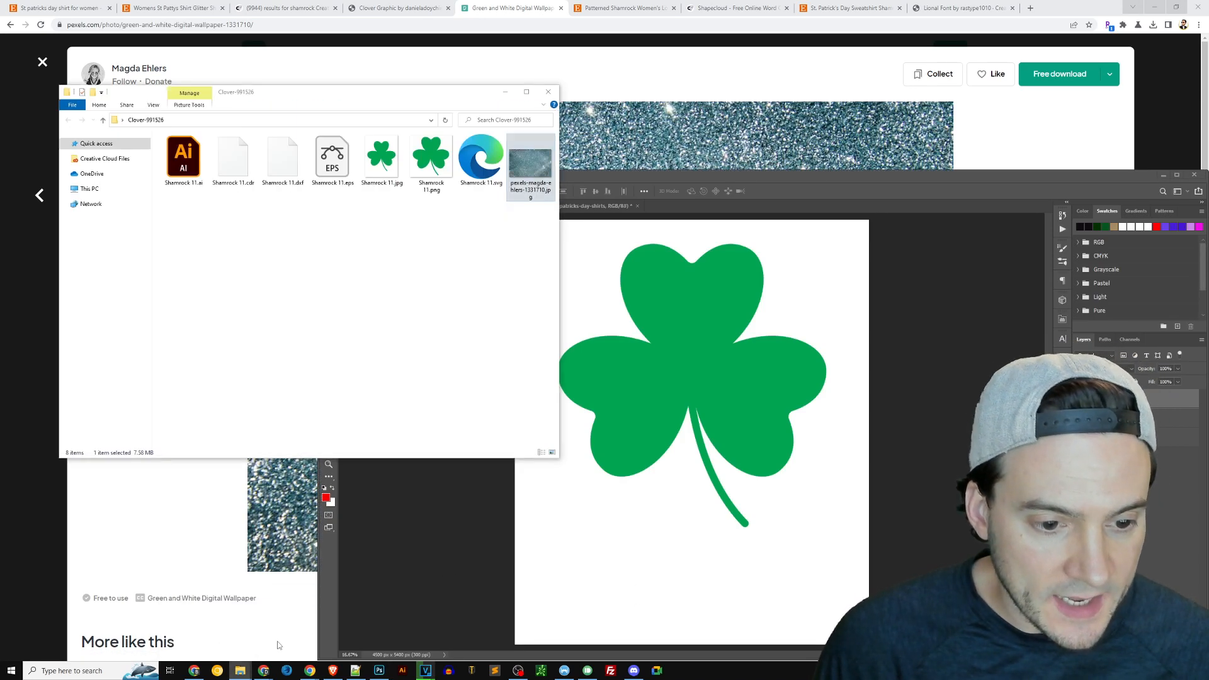
pyautogui.moveTo(516, 159); pyautogui.dragTo(715, 282)
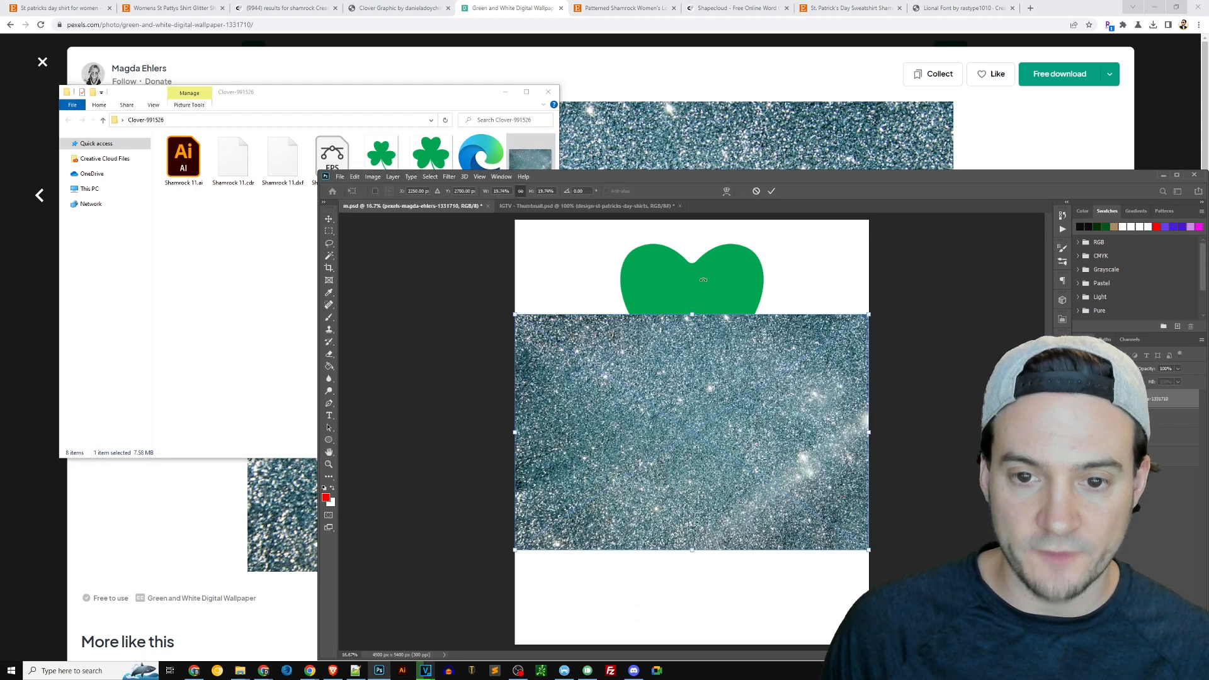
pyautogui.moveTo(703, 327); pyautogui.dragTo(691, 236)
pyautogui.press('Return')
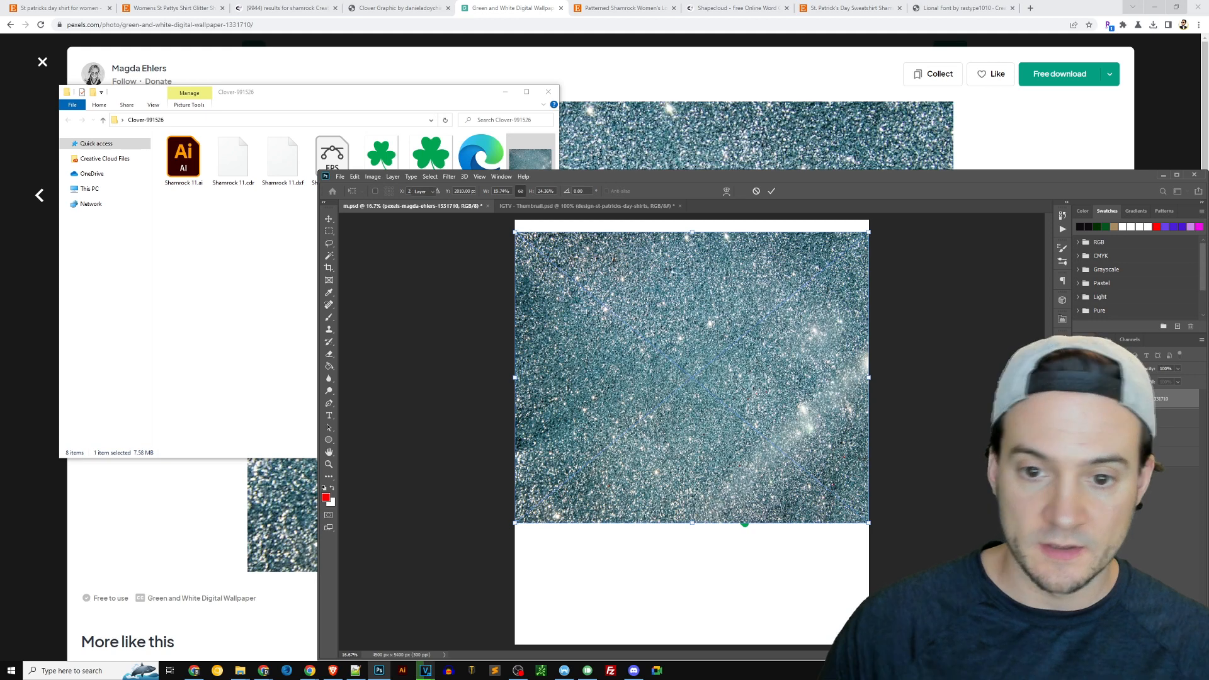
pyautogui.hotkey('ctrl', 't')
pyautogui.moveTo(702, 522); pyautogui.dragTo(702, 527)
pyautogui.press('Return')
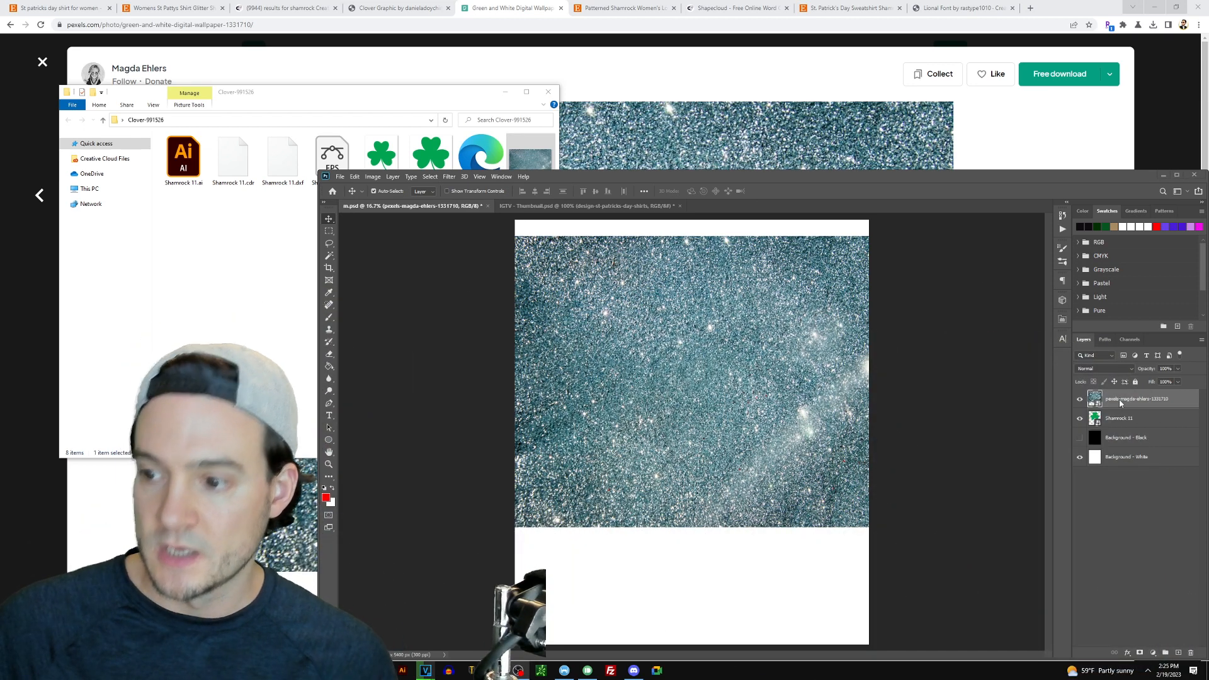
# - Clip the glitter layer to the shamrock and recolor it green using Hue/Saturation with hue -65 and saturation +42
pyautogui.rightClick(1117, 401)
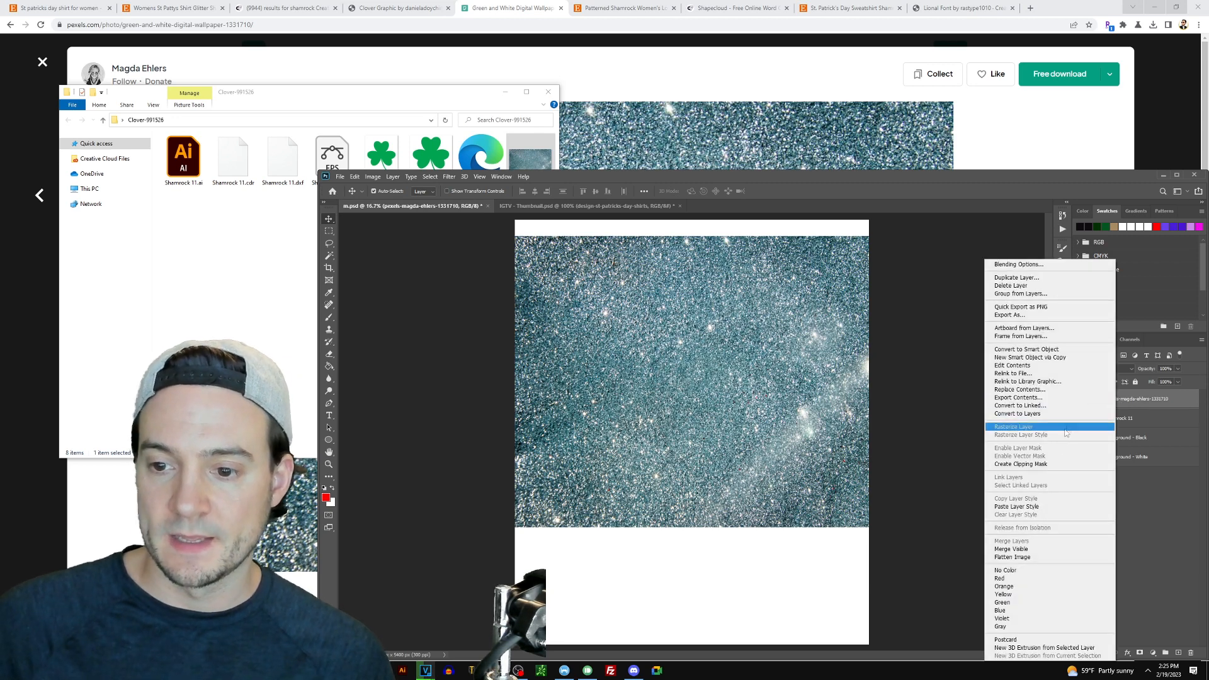
pyautogui.click(1040, 465)
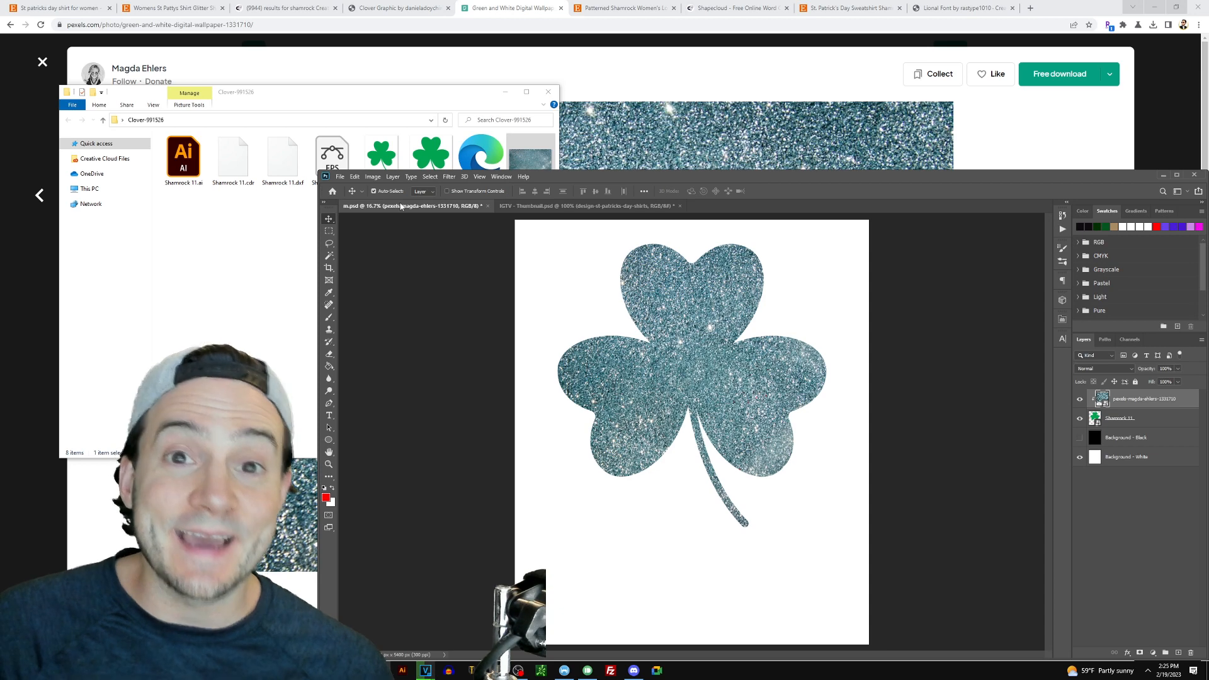
pyautogui.click(371, 177)
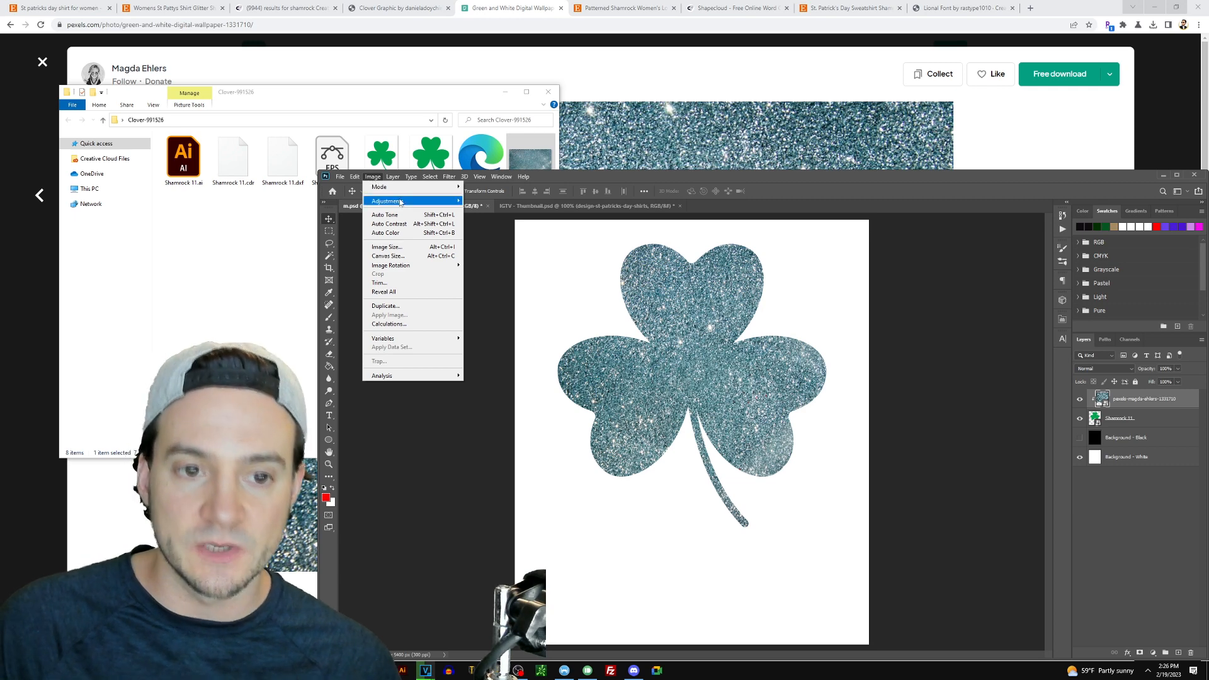
pyautogui.moveTo(403, 202)
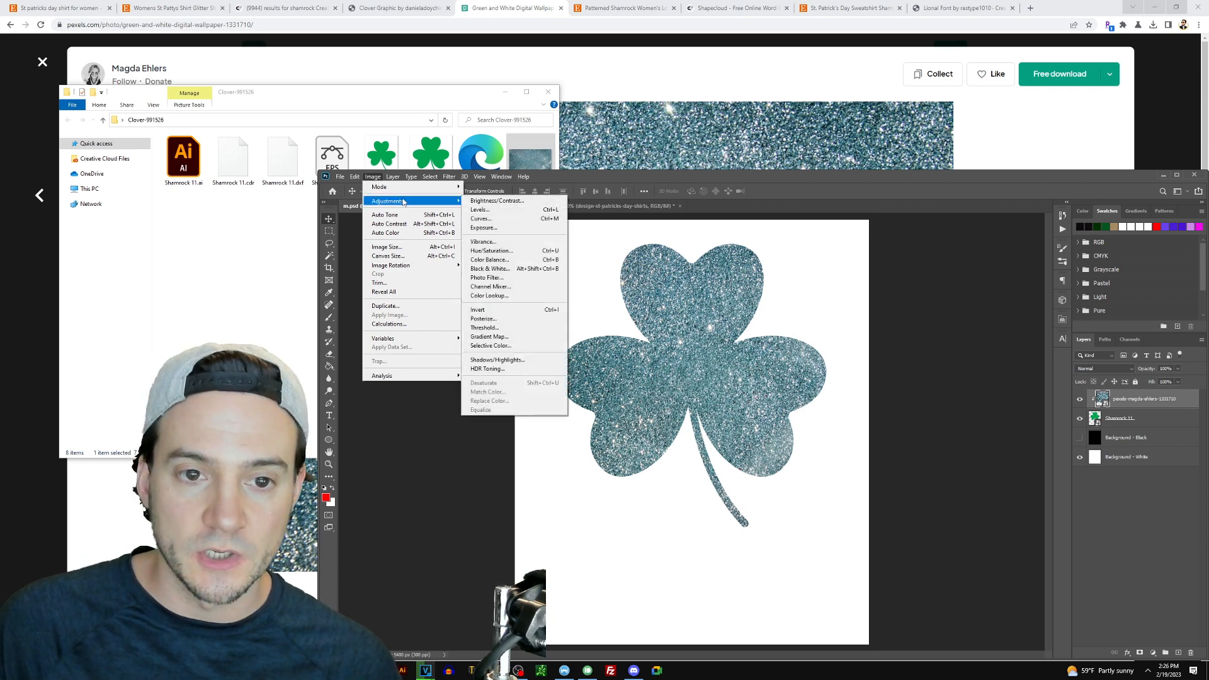
pyautogui.click(491, 250)
pyautogui.moveTo(670, 165); pyautogui.dragTo(977, 202)
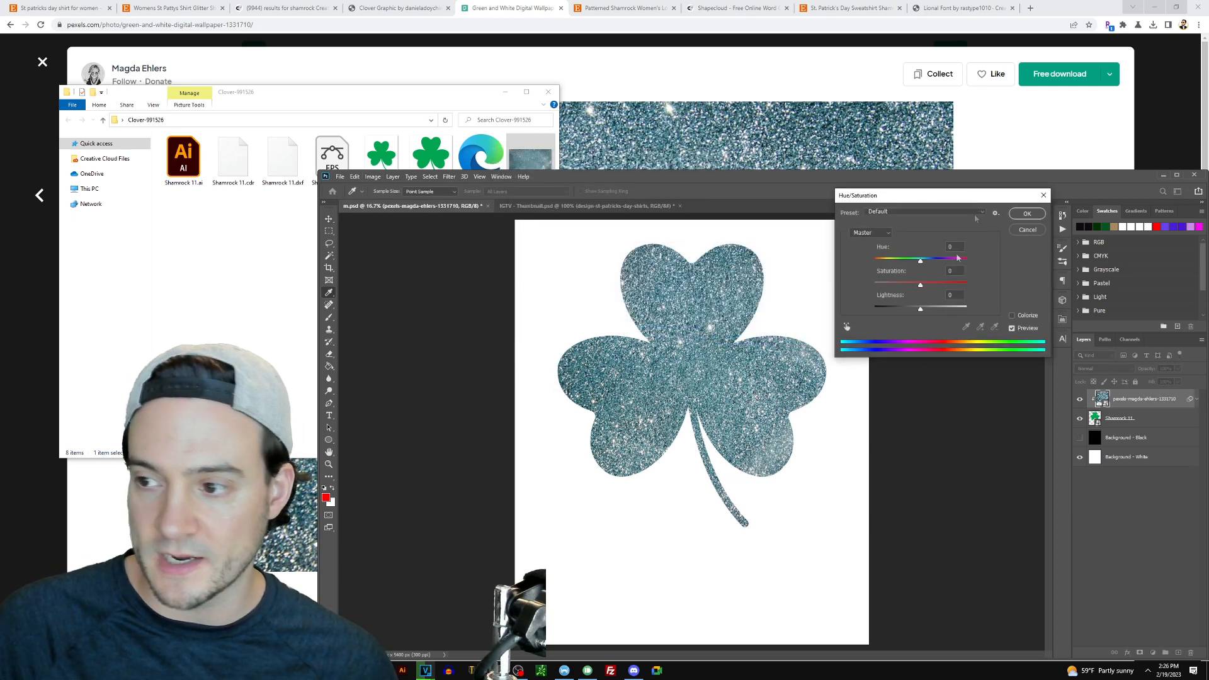
pyautogui.moveTo(923, 262); pyautogui.dragTo(944, 284)
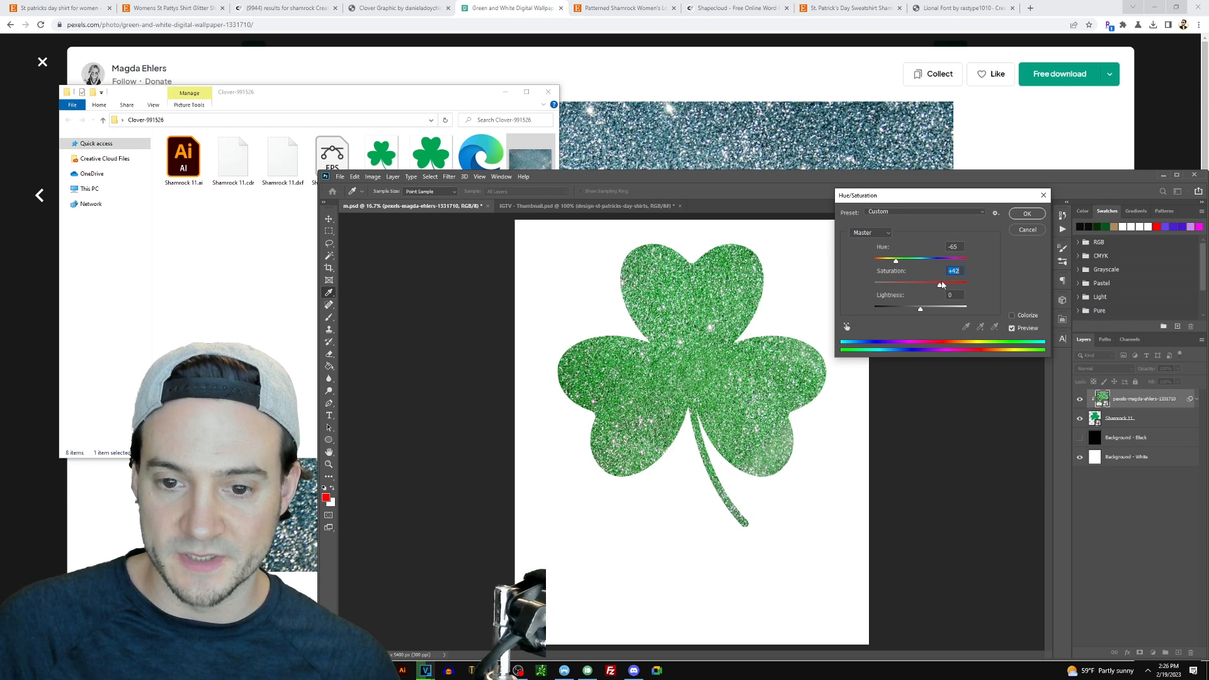
pyautogui.click(1026, 214)
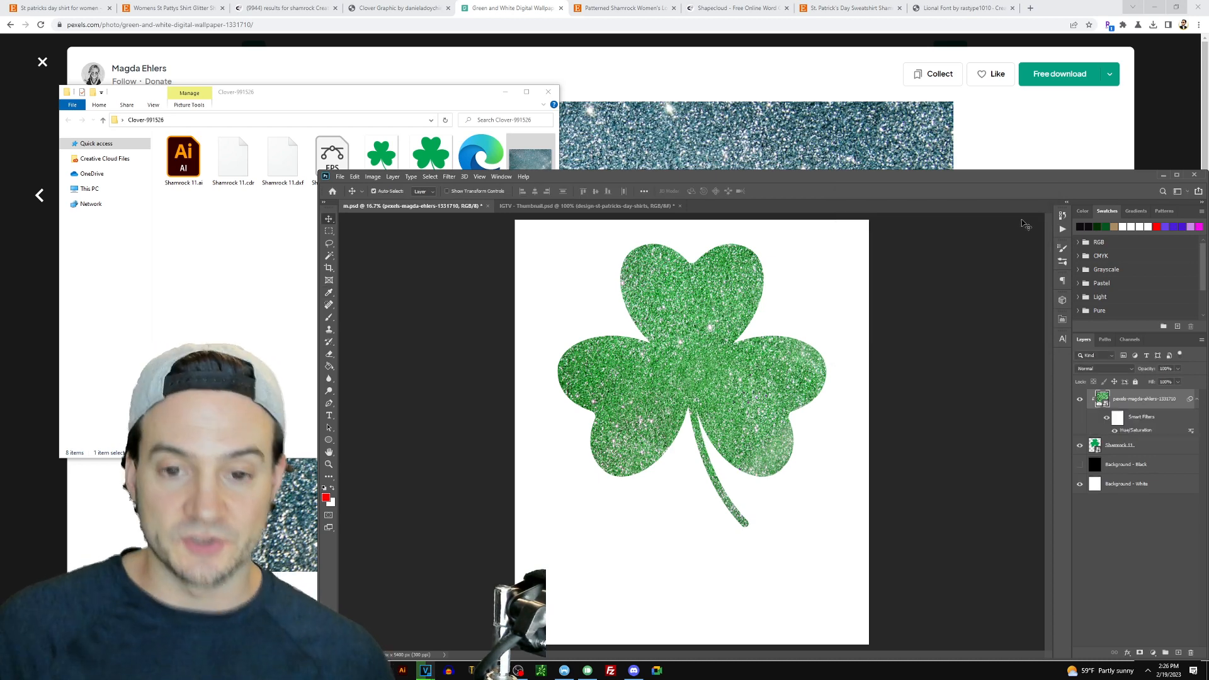
# - Examine the glitter texture on the Etsy shamrock tee up close and compare it with the Pexels glitter photo
pyautogui.click(291, 11)
pyautogui.click(188, 10)
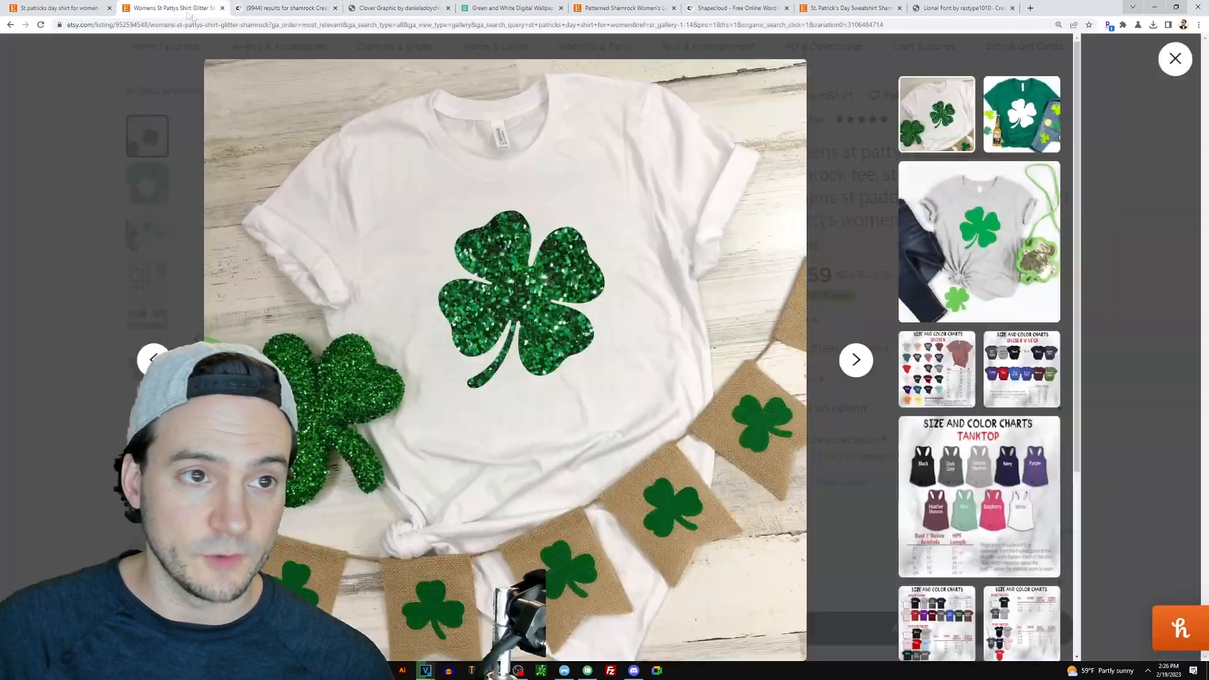
pyautogui.click(547, 289)
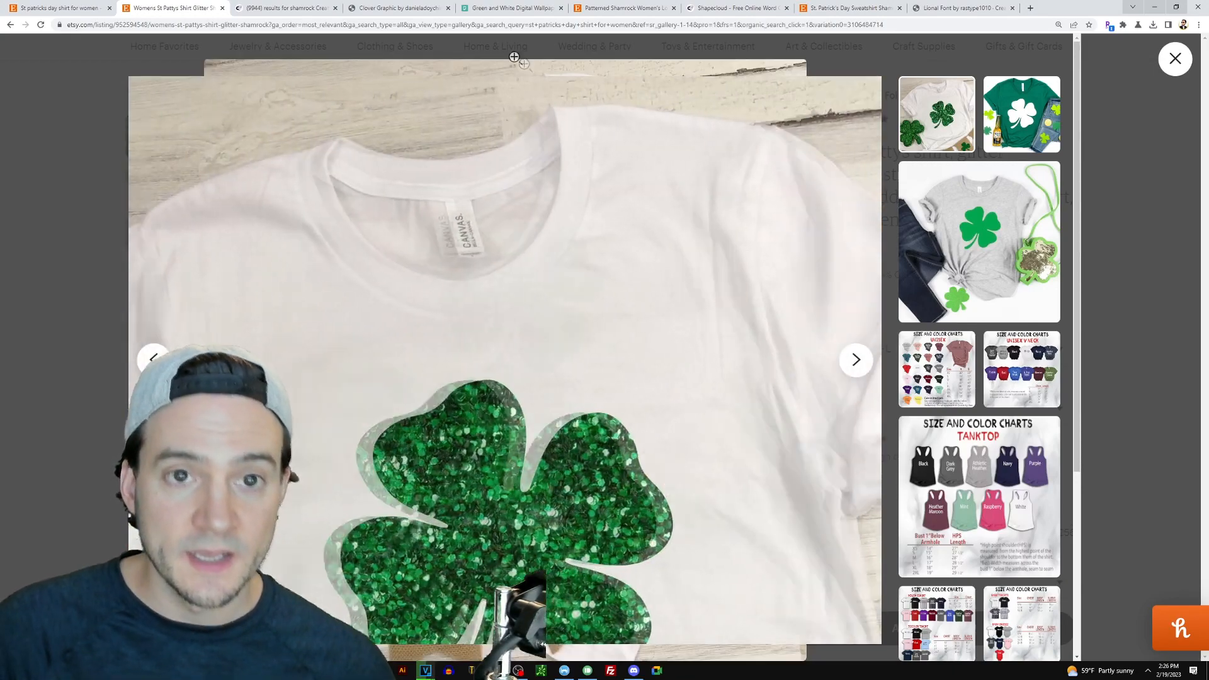
pyautogui.click(502, 10)
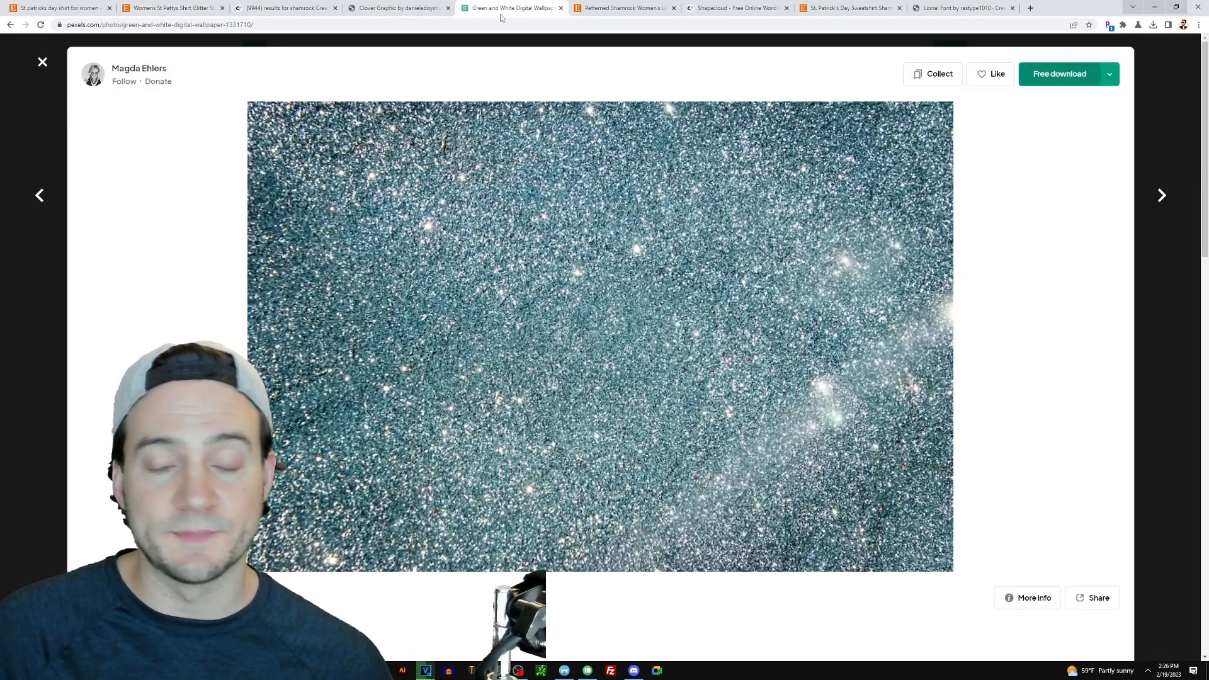
# - Search Creative Fabrica for "sequin pattern" and look over the sequin background graphics
pyautogui.click(288, 8)
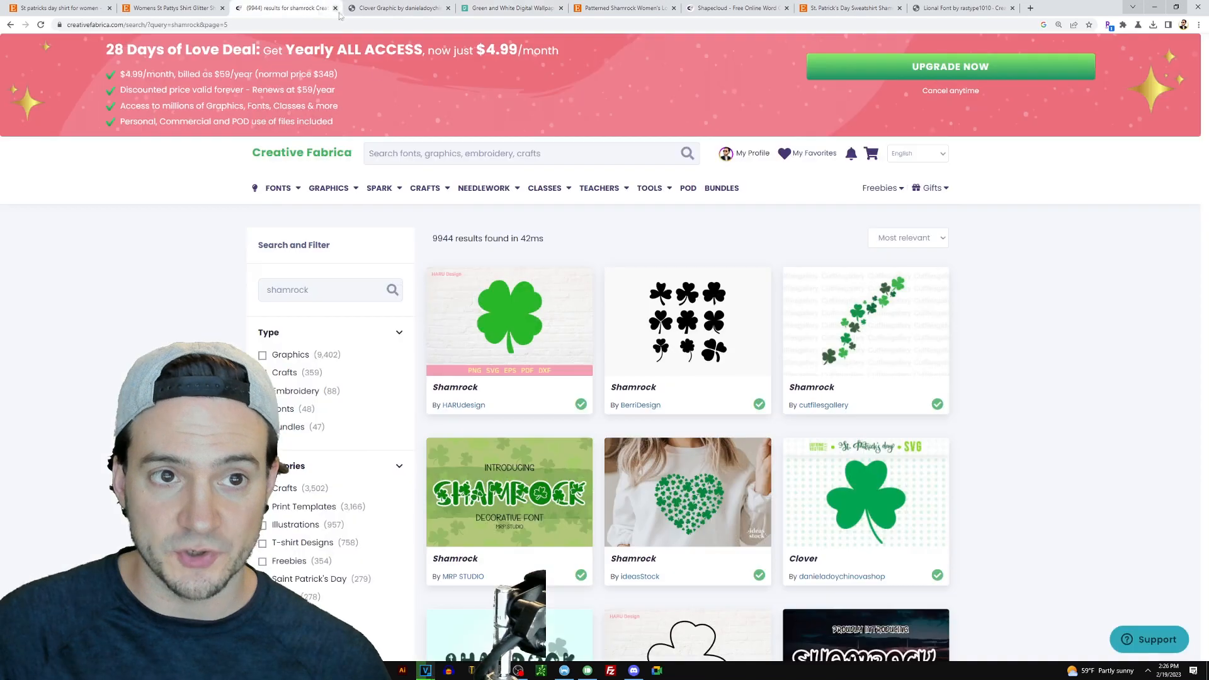
pyautogui.click(459, 159)
pyautogui.write('sequin pattern')
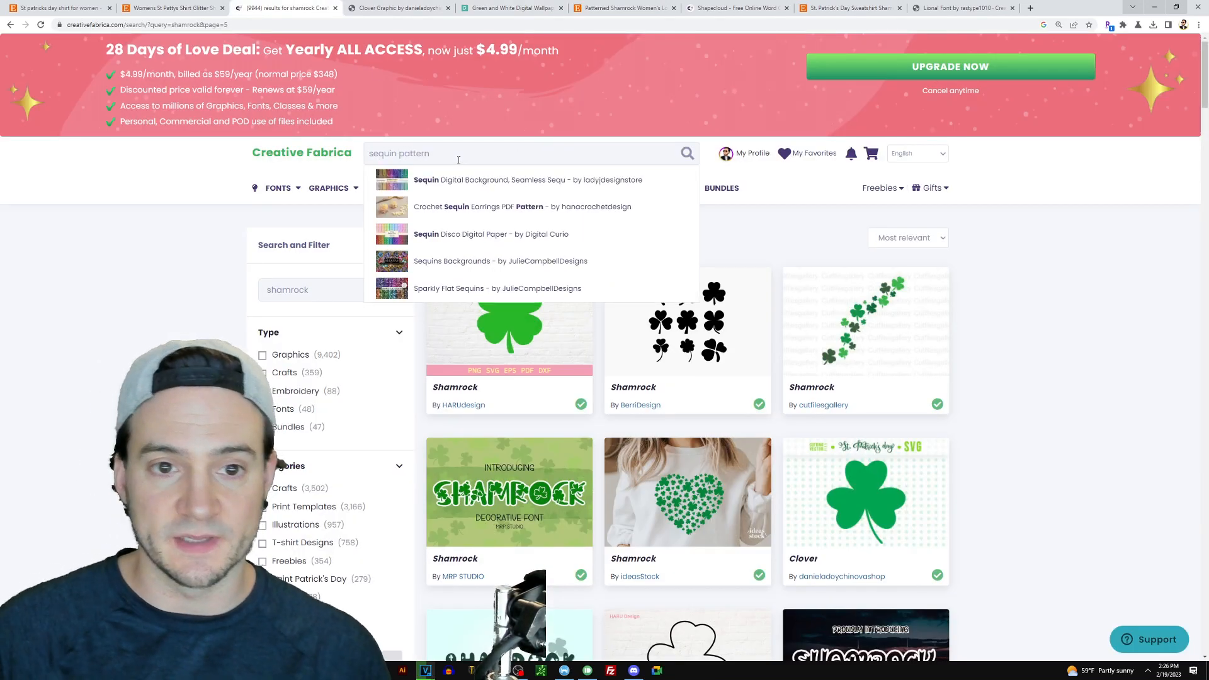
pyautogui.press('Return')
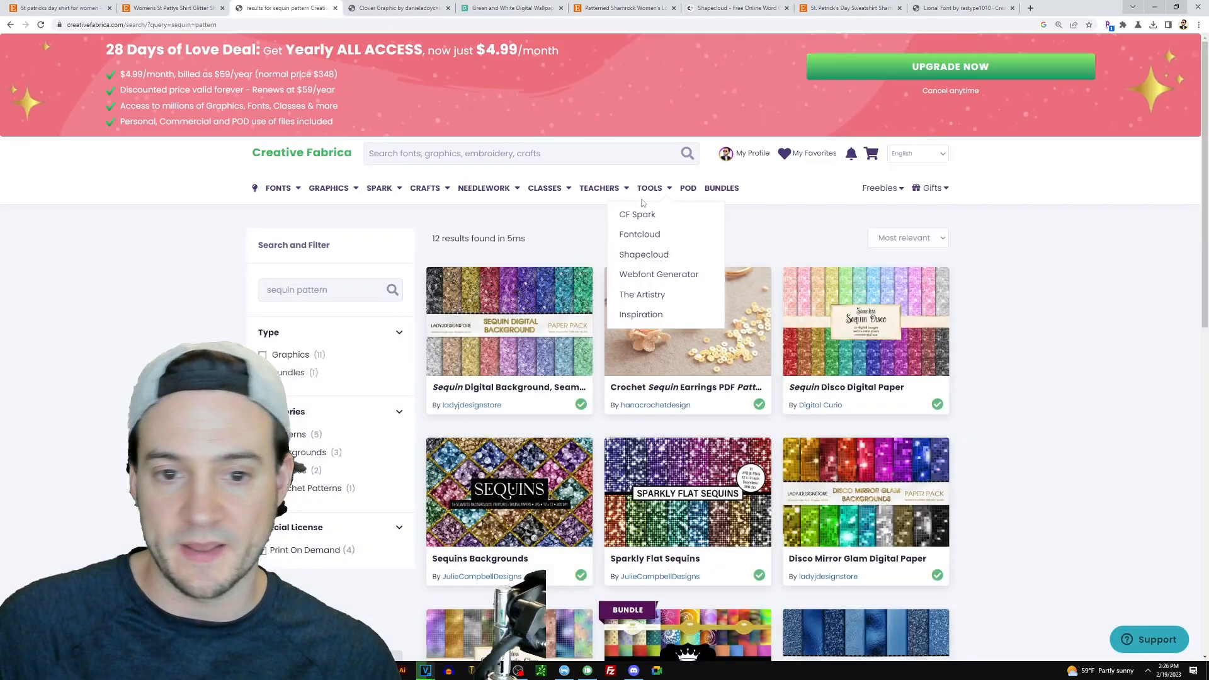
pyautogui.scroll(-2, 506, 232)
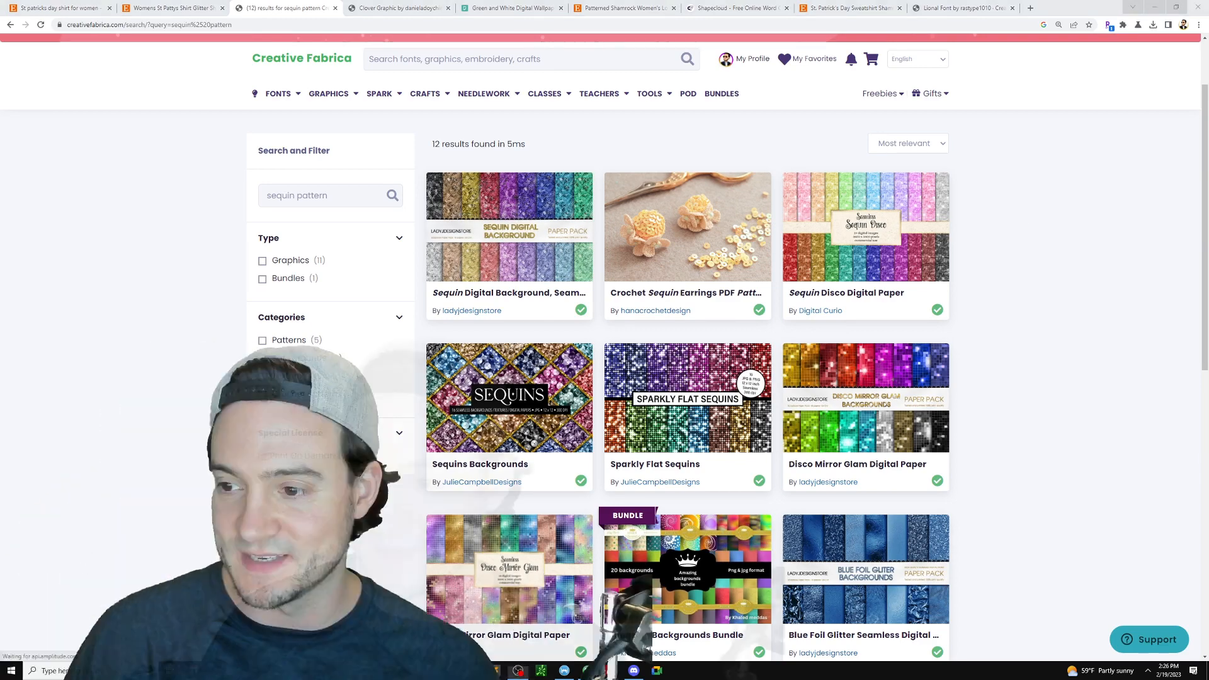
# - Review the green glitter shamrock in Photoshop, and view Etsy's Patterned Shamrock Women's Long Sleeve T-shirt listing
pyautogui.click(511, 8)
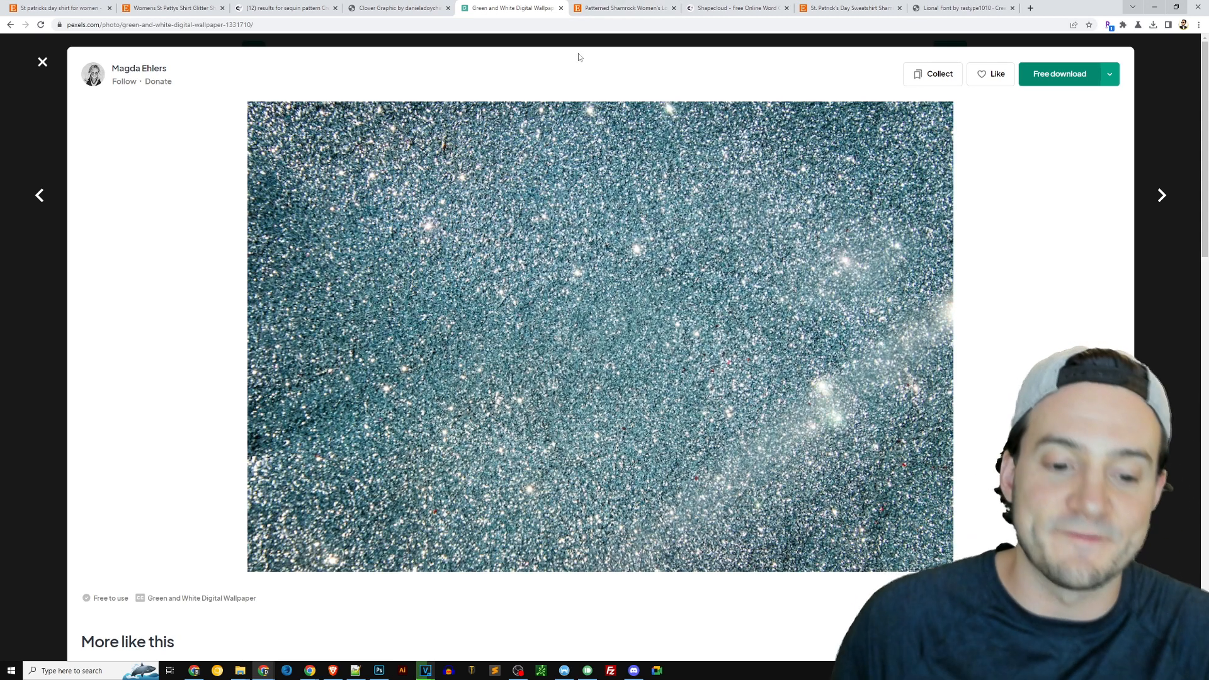
pyautogui.click(378, 670)
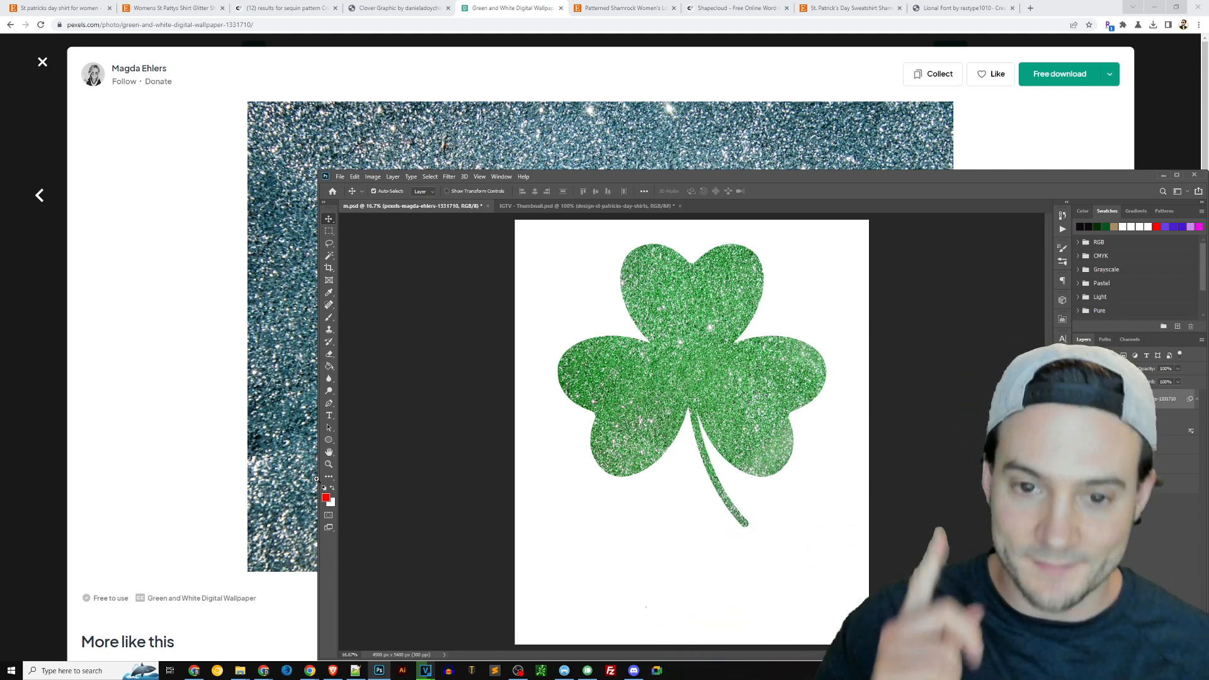
pyautogui.click(618, 8)
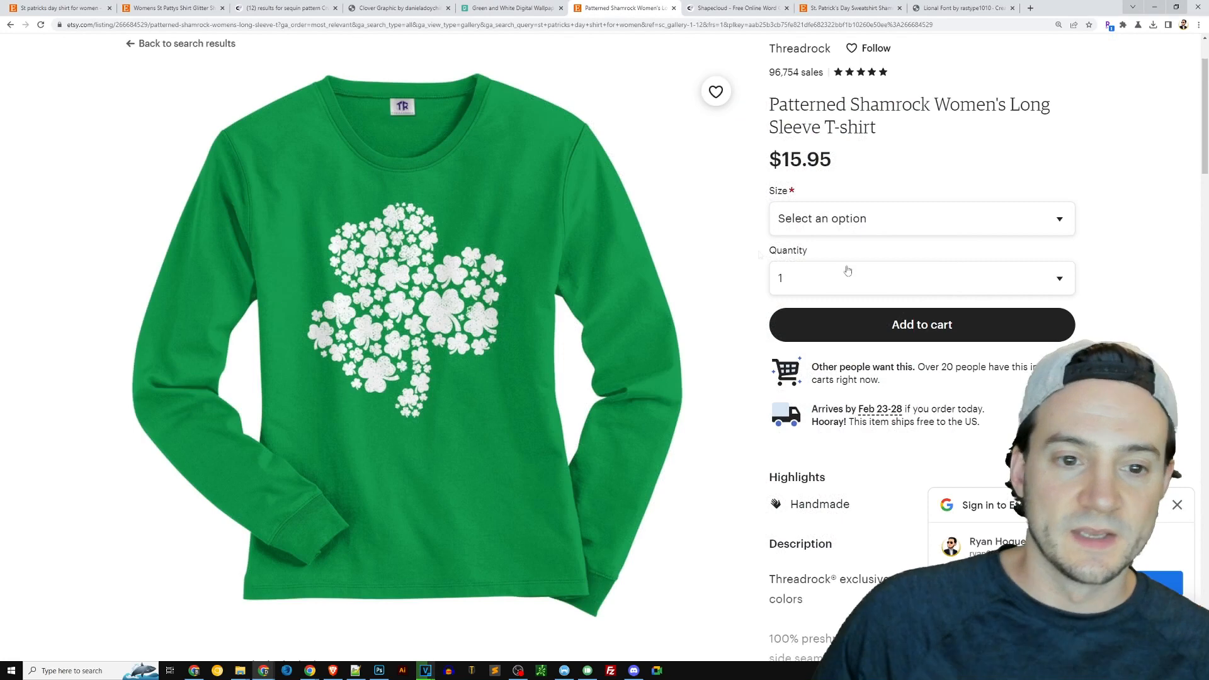
pyautogui.scroll(1, 679, 294)
pyautogui.scroll(-1, 675, 292)
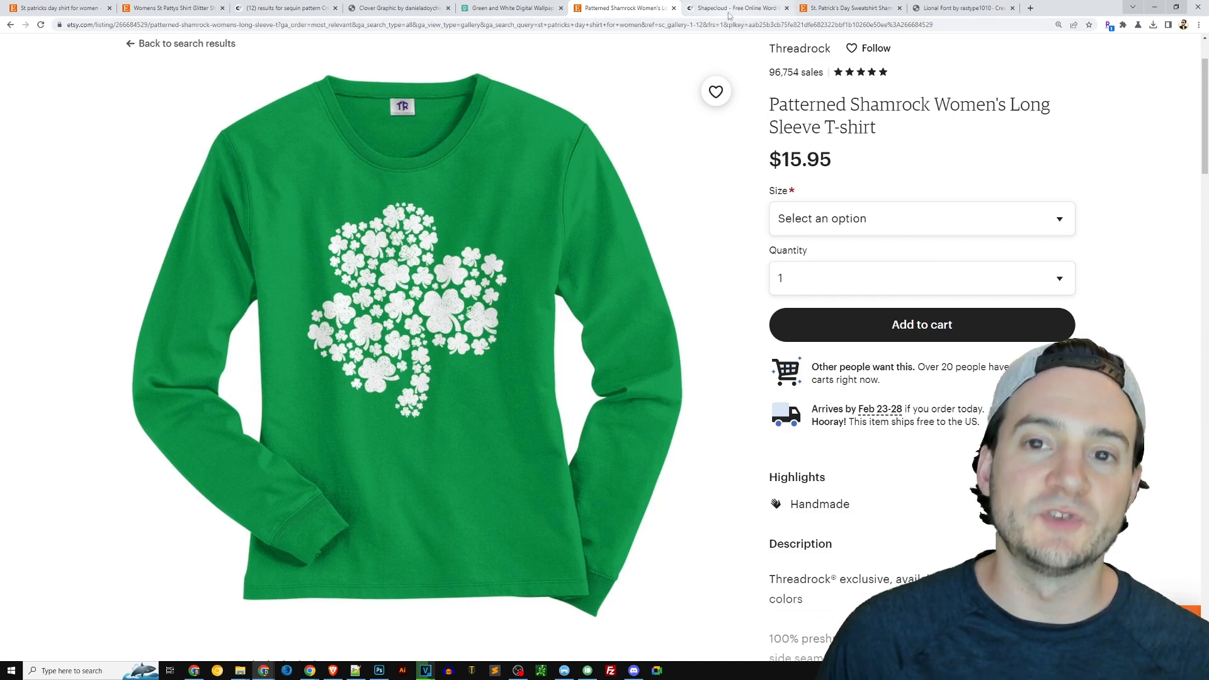
# - Switch to Creative Fabrica's ShapeCloud generator and look over its word-cloud design page
pyautogui.click(730, 9)
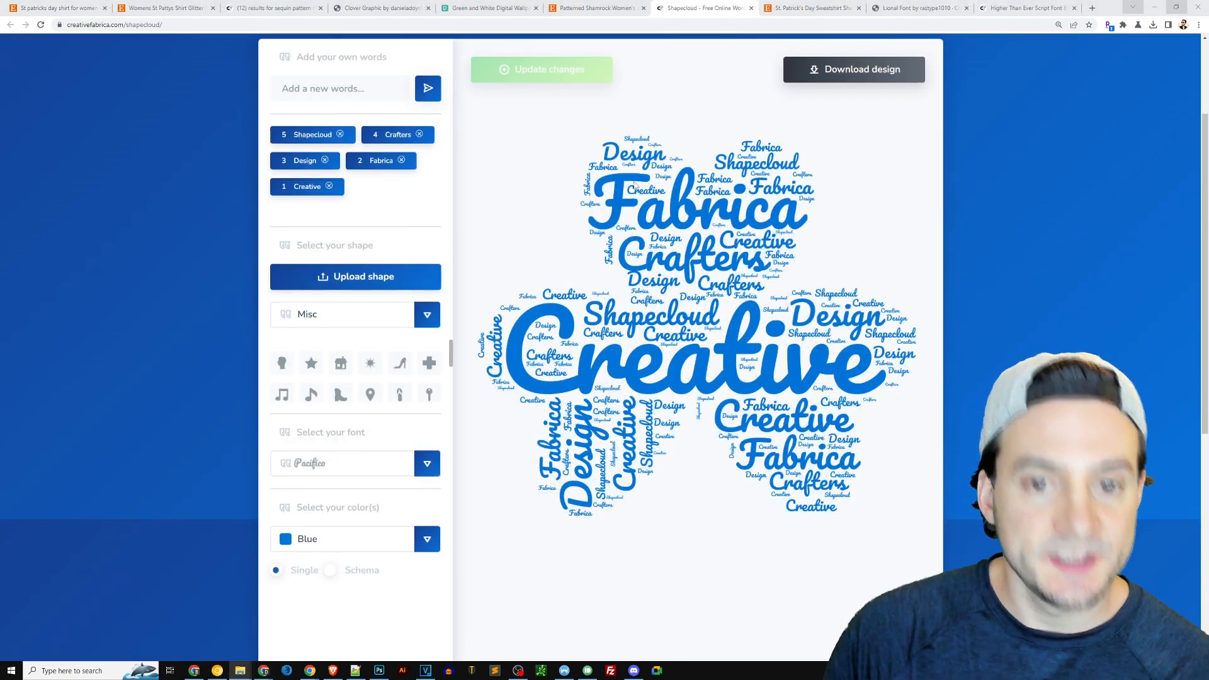
pyautogui.scroll(3, 634, 185)
pyautogui.moveTo(657, 90)
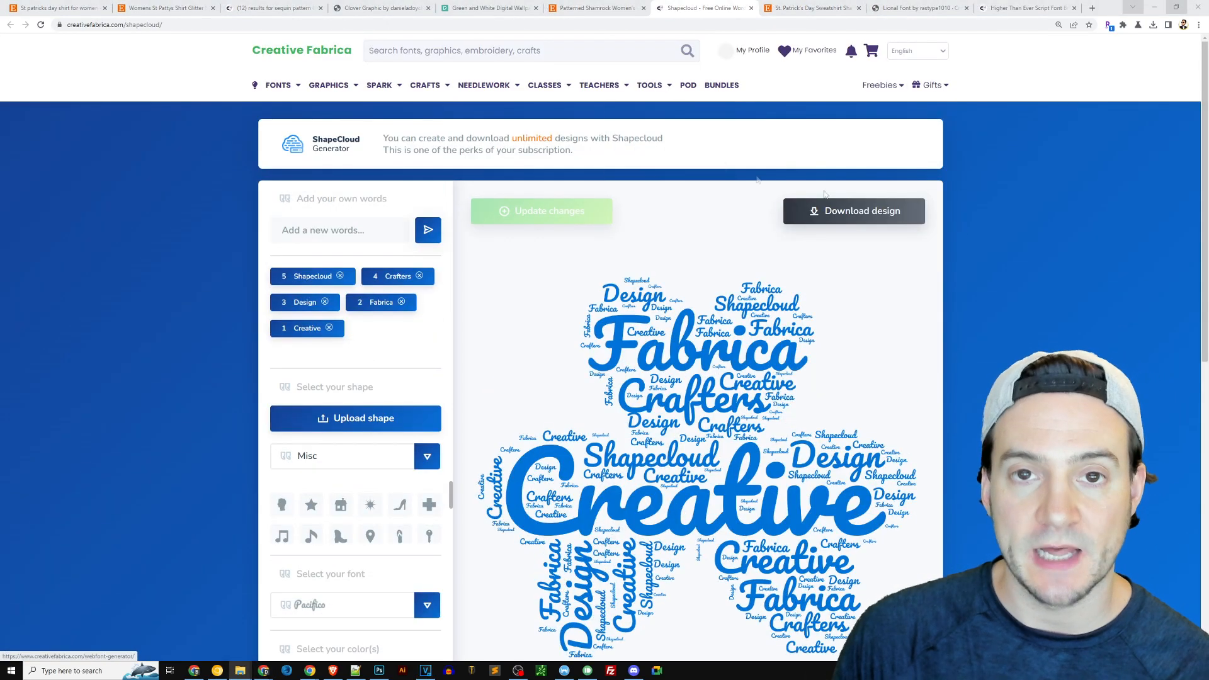
# - Look over ShapeCloud's design options, the Clover-991526 shamrock files, and the Clover graphic's Creative Fabrica page
pyautogui.scroll(-2, 1016, 247)
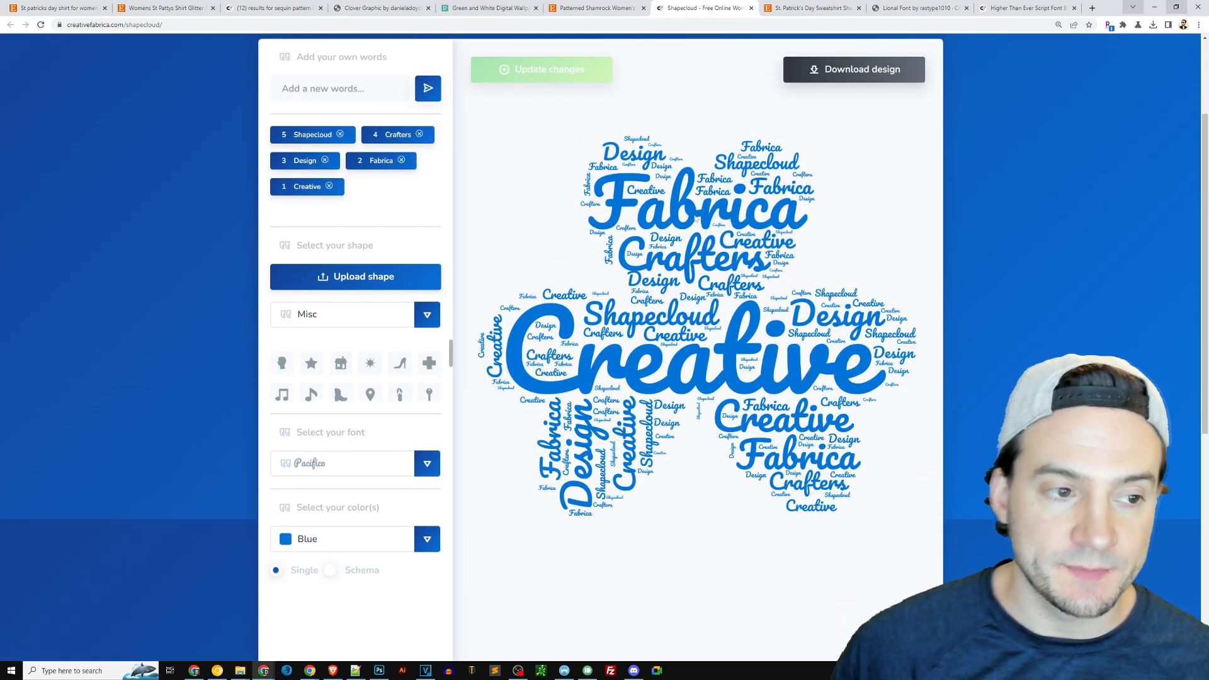
pyautogui.click(240, 671)
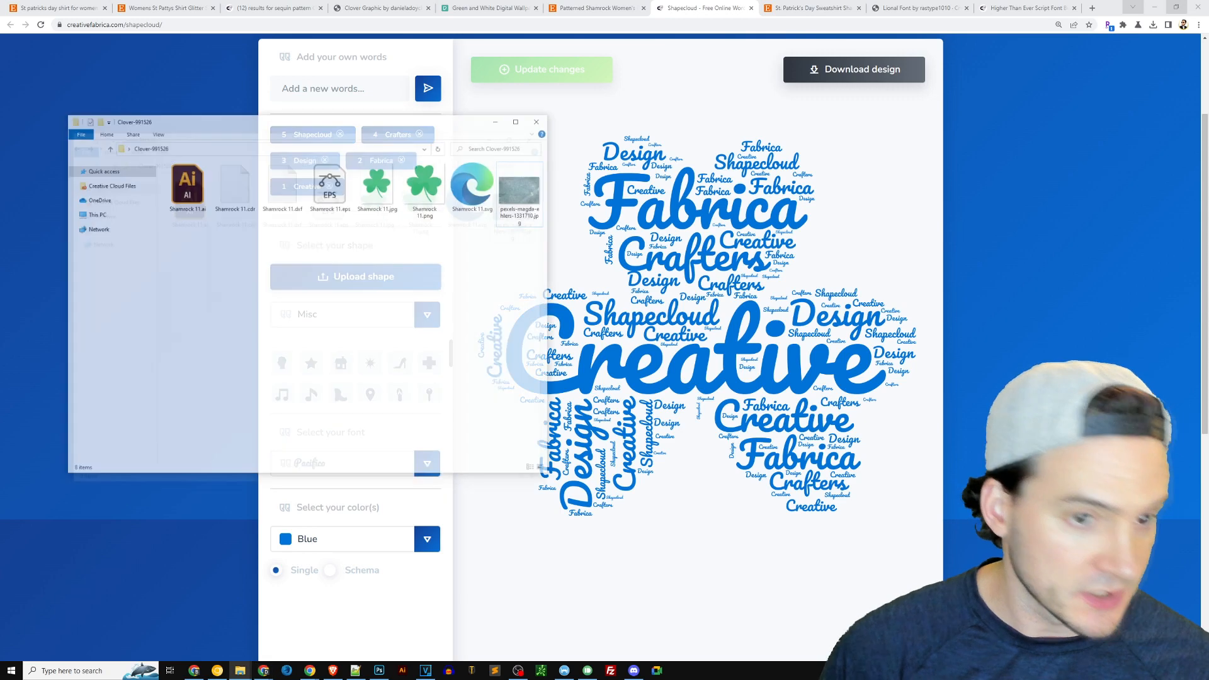
pyautogui.click(485, 159)
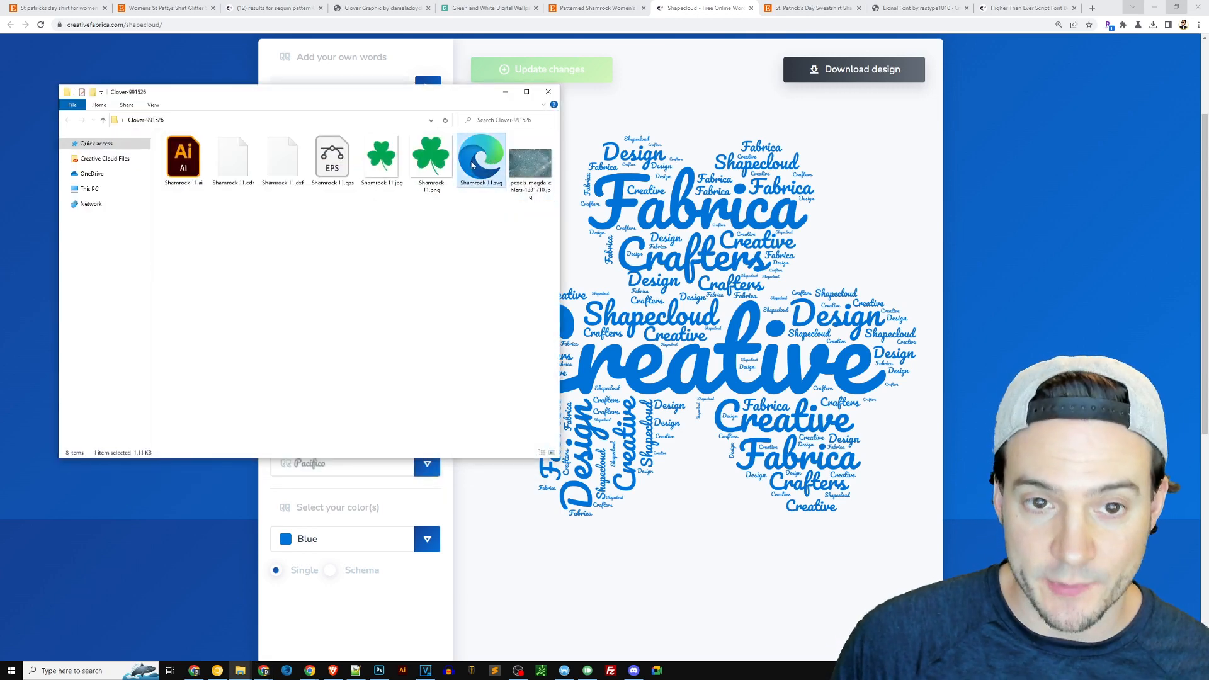
pyautogui.click(378, 8)
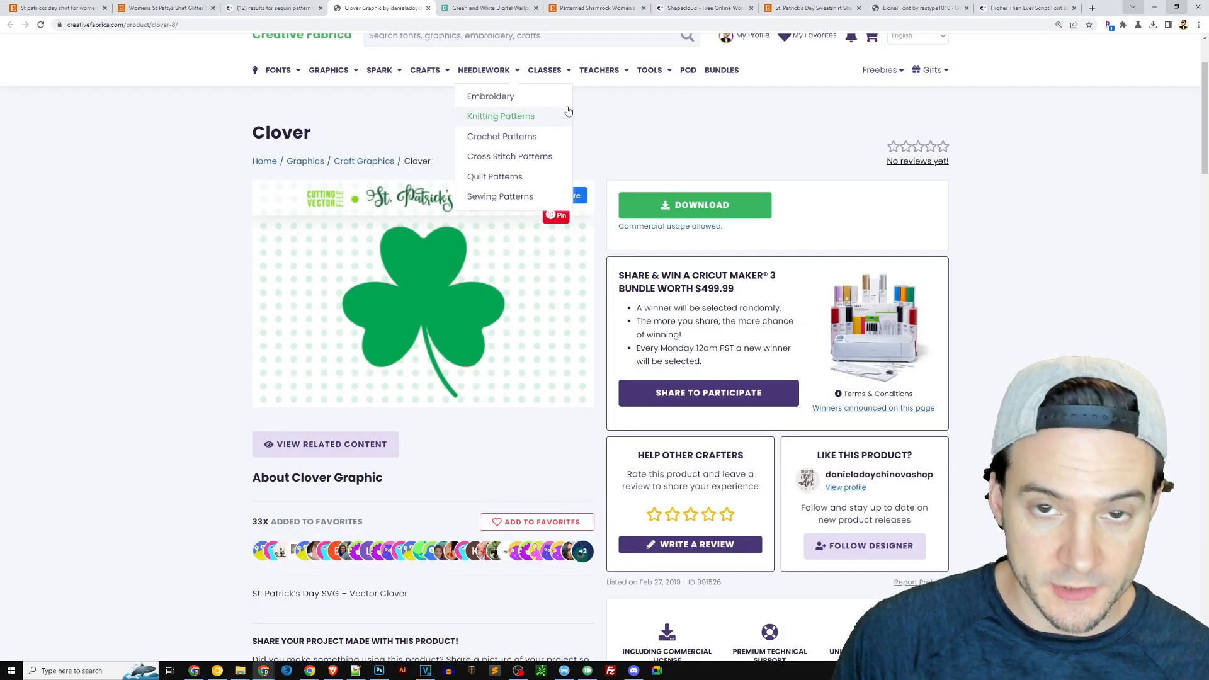
pyautogui.click(688, 9)
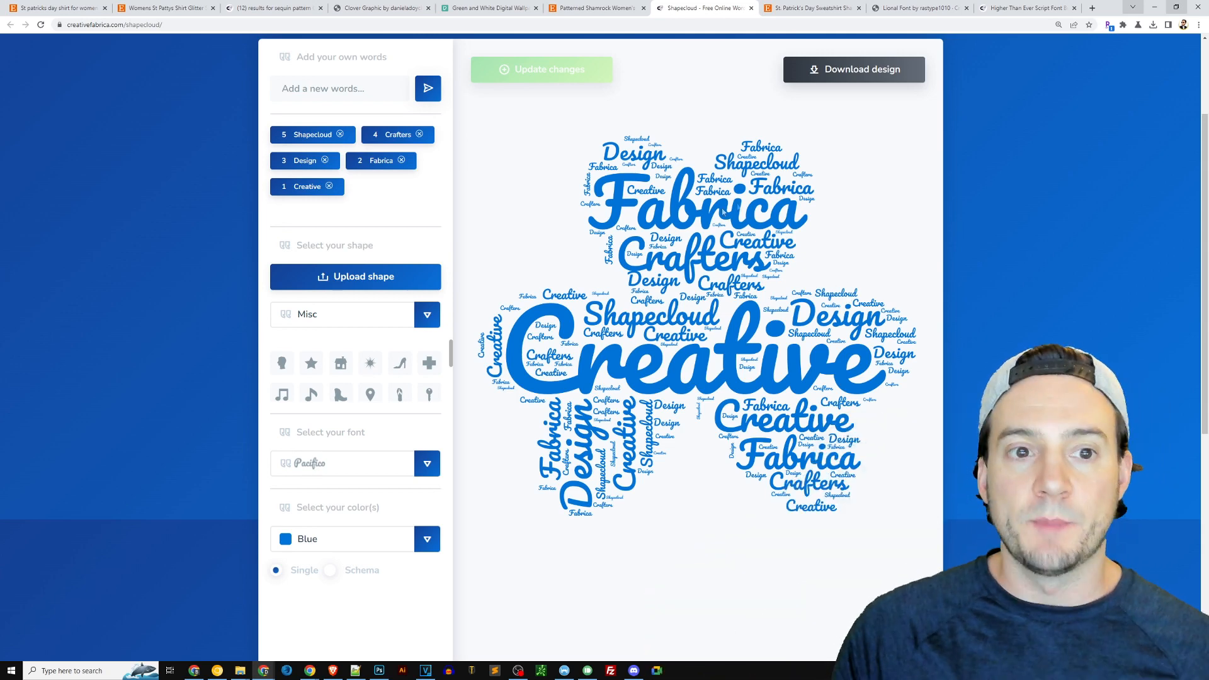
# - Set the ShapeCloud word-cloud color to Green
pyautogui.click(430, 545)
pyautogui.scroll(-3, 303, 486)
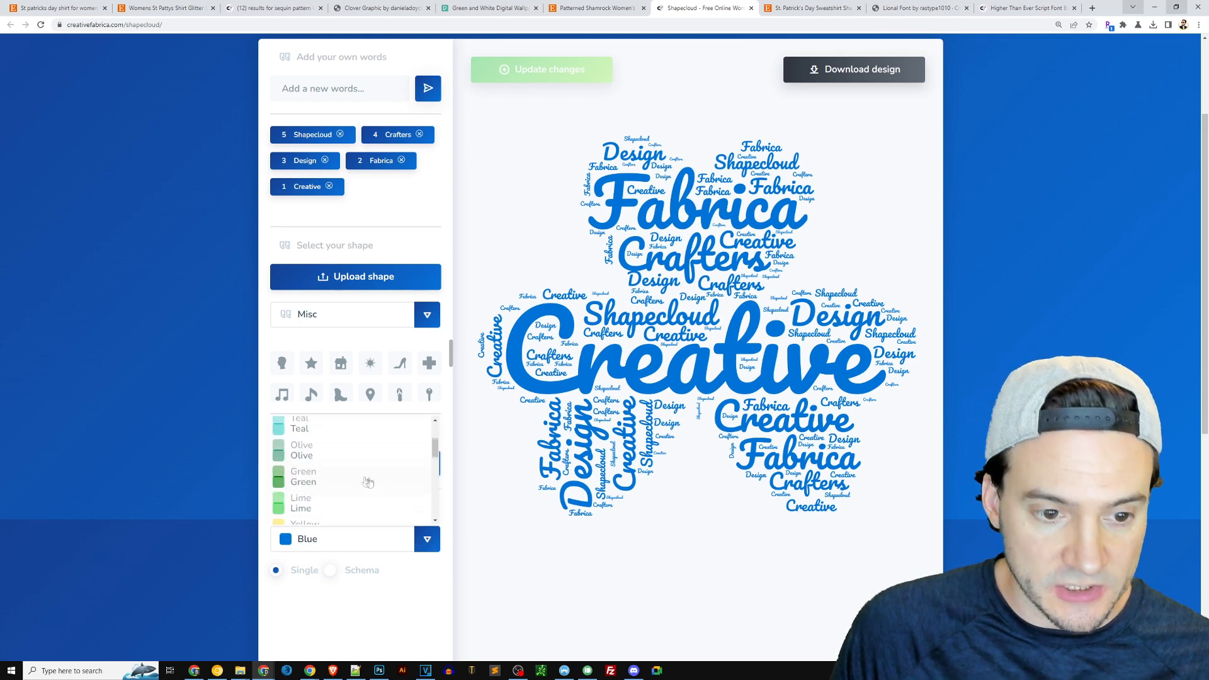
pyautogui.click(295, 470)
pyautogui.scroll(1, 383, 479)
pyautogui.click(424, 513)
pyautogui.click(427, 514)
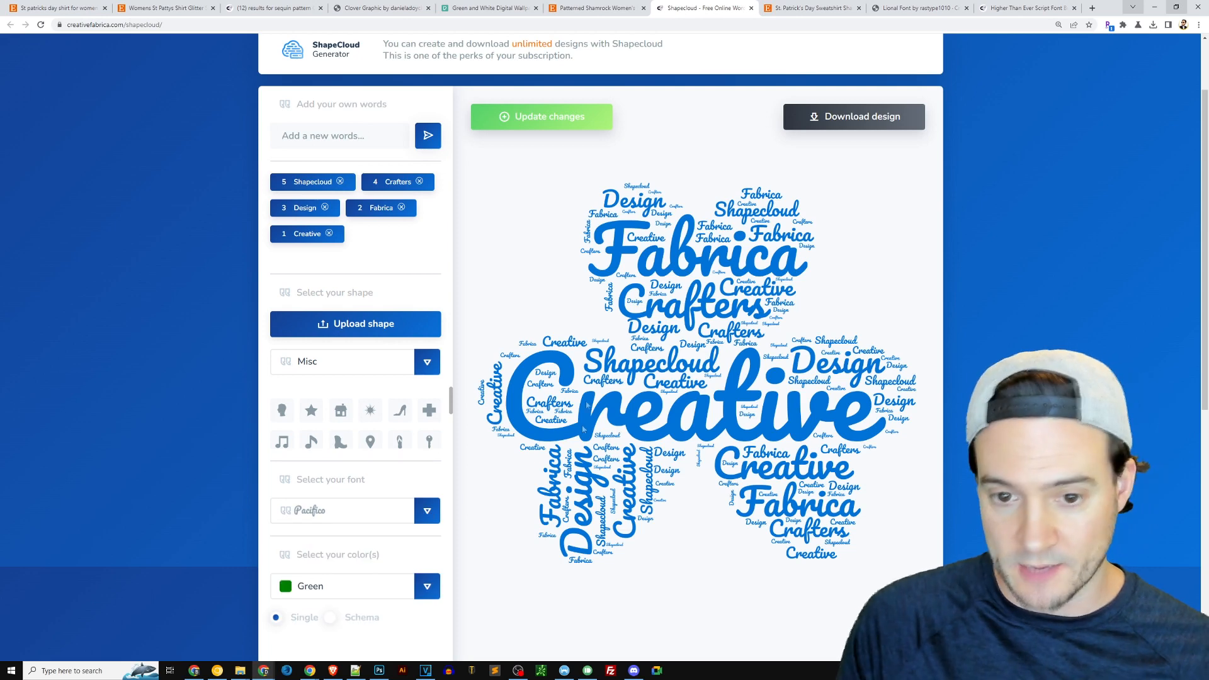
# - Remove all the default words, Shapecloud, Crafters, Design, Fabrica and Creative, from the word-cloud list
pyautogui.scroll(2, 562, 279)
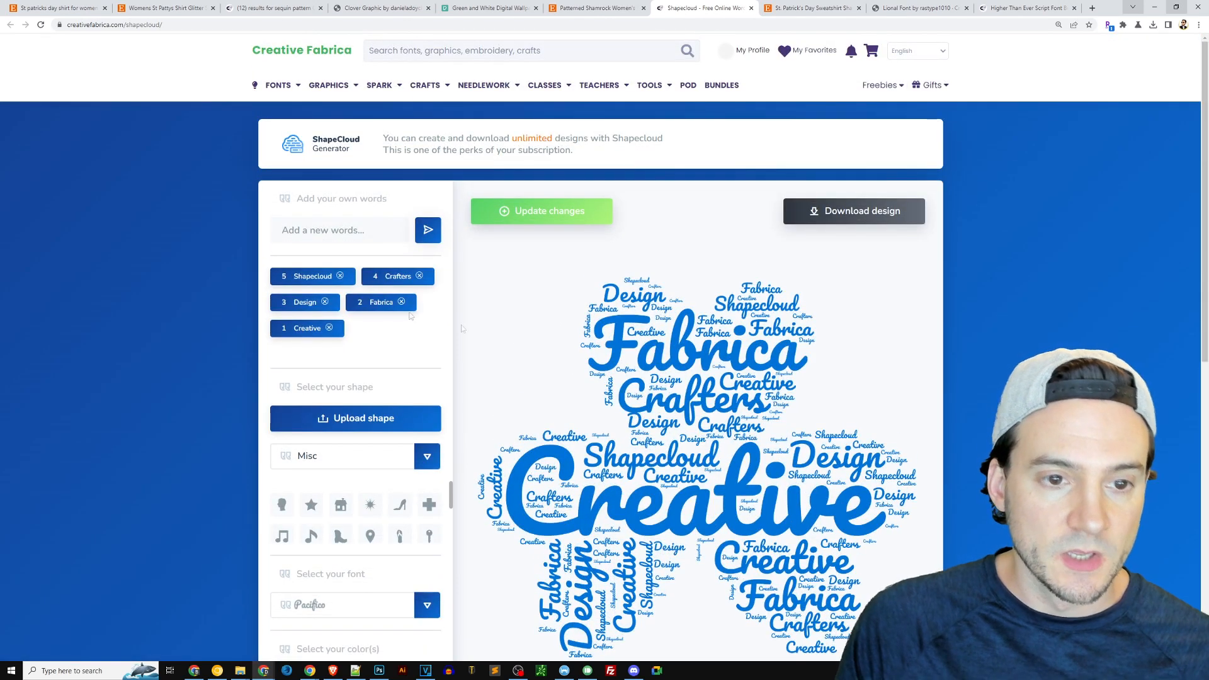
pyautogui.click(340, 278)
pyautogui.click(328, 279)
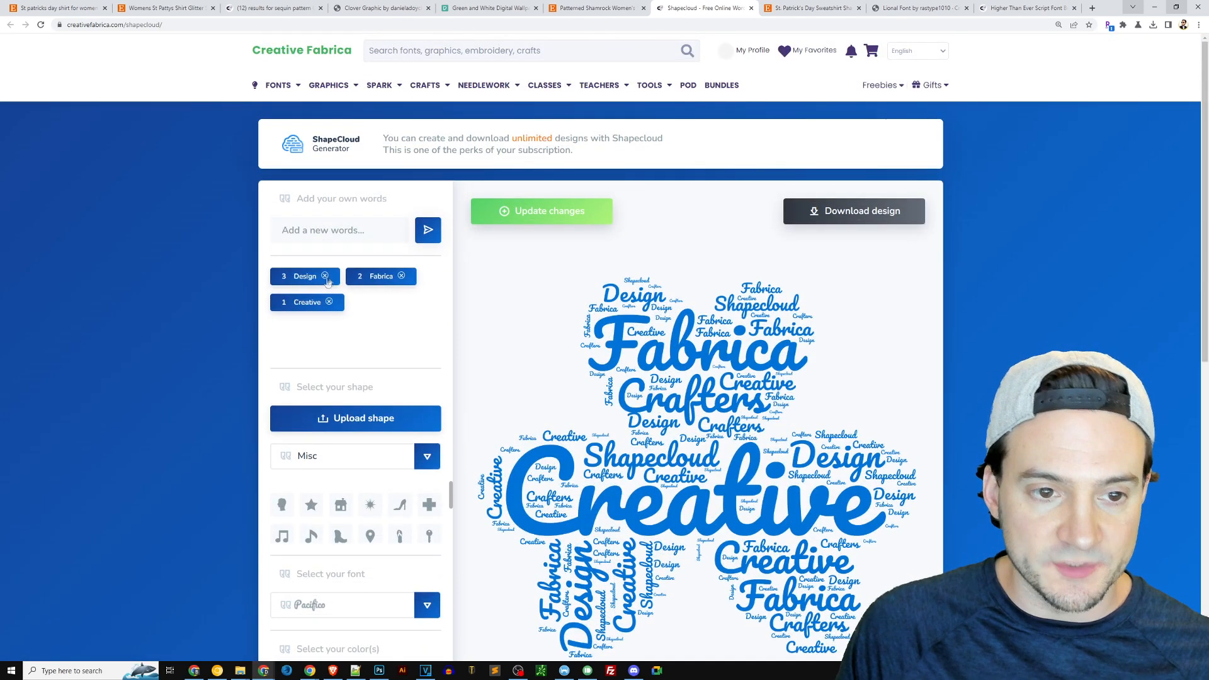
pyautogui.click(325, 279)
pyautogui.click(326, 281)
pyautogui.click(328, 277)
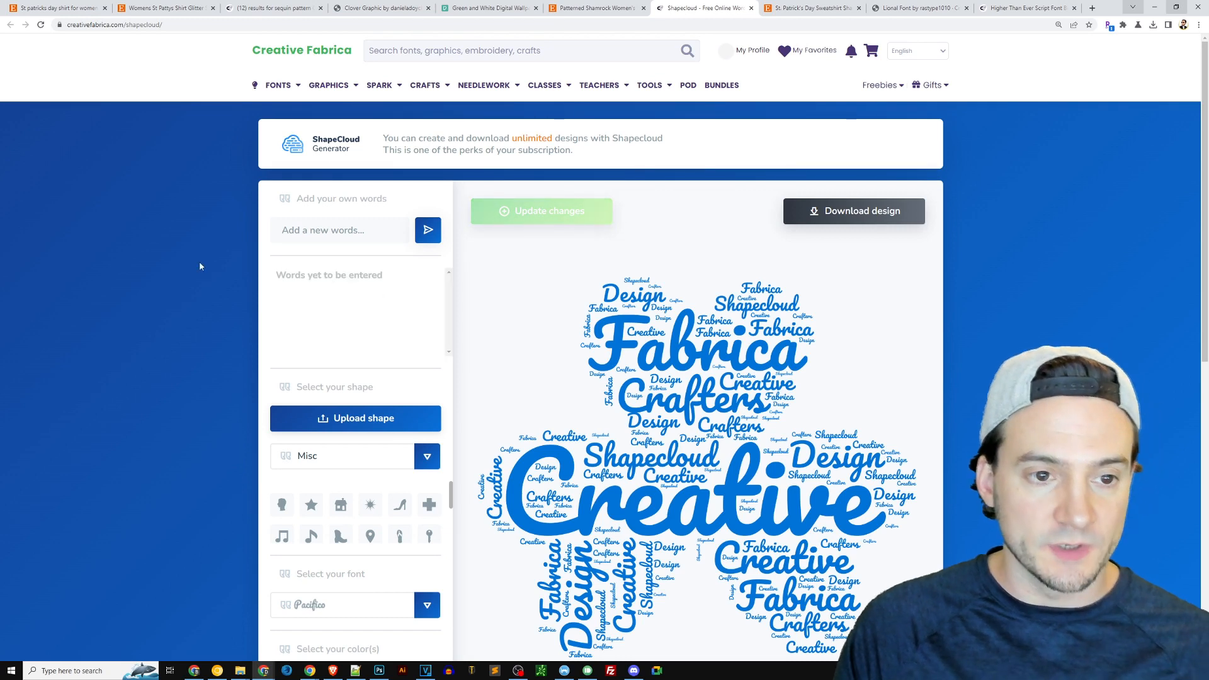
# - Add the words "clover", "leprechaun" and "lucky" to the word-cloud list
pyautogui.click(365, 226)
pyautogui.write('clo')
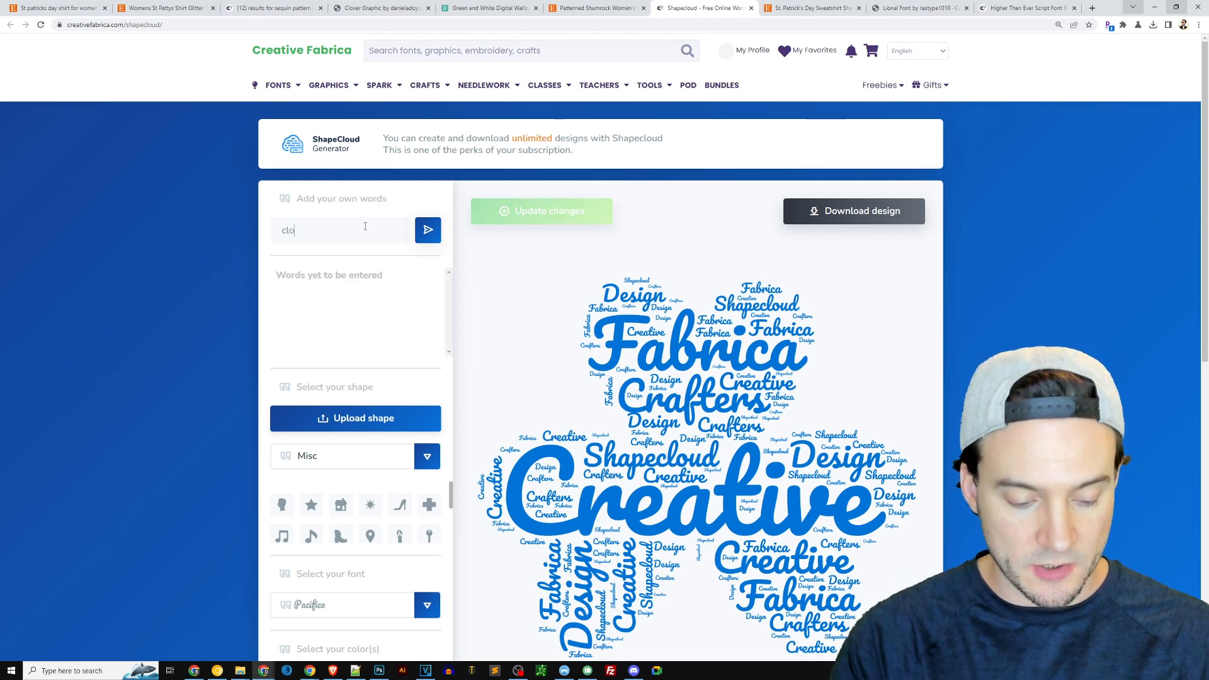
pyautogui.write('ver')
pyautogui.press('Return')
pyautogui.write('leprecha')
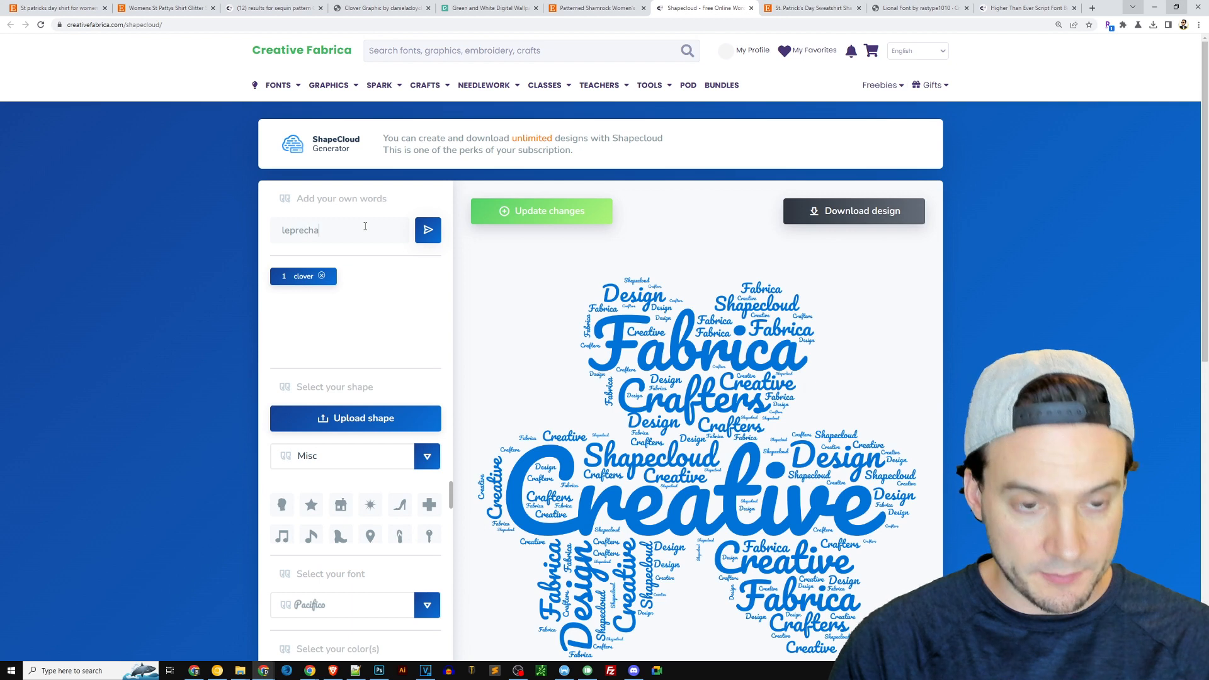
pyautogui.write('un')
pyautogui.press('Return')
pyautogui.write('lucky')
pyautogui.press('Return')
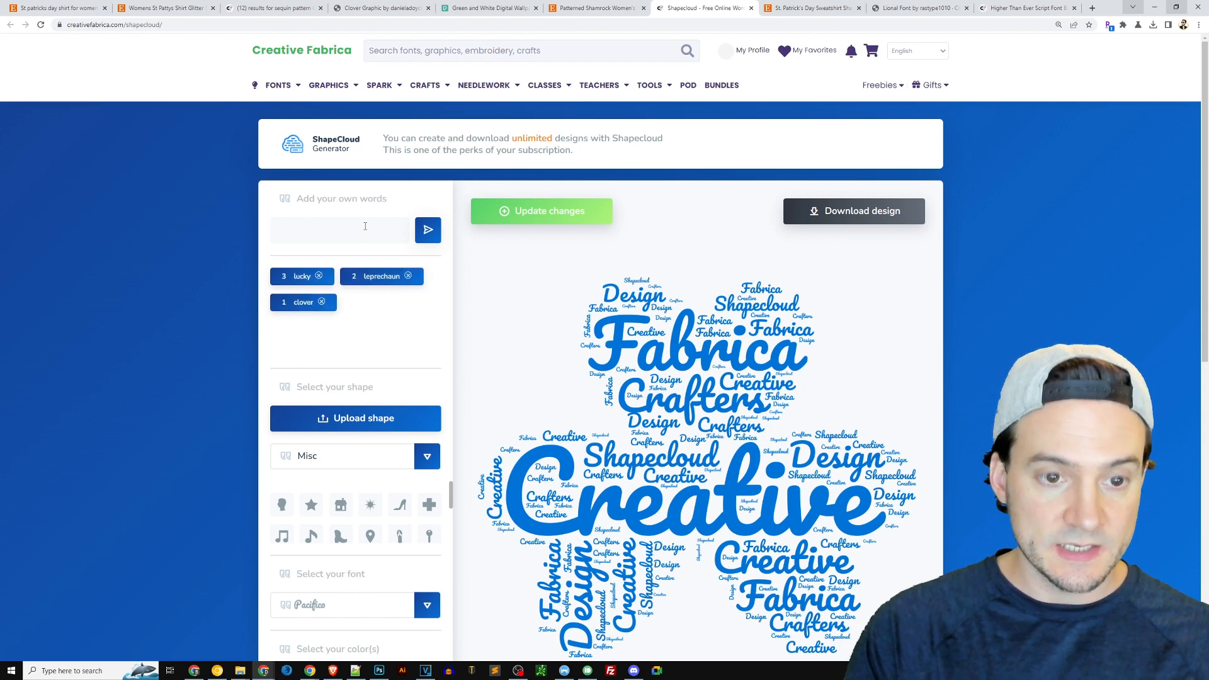
# - Add the words "gold", "st patty" and "green" to the word-cloud list
pyautogui.write('gold')
pyautogui.press('Return')
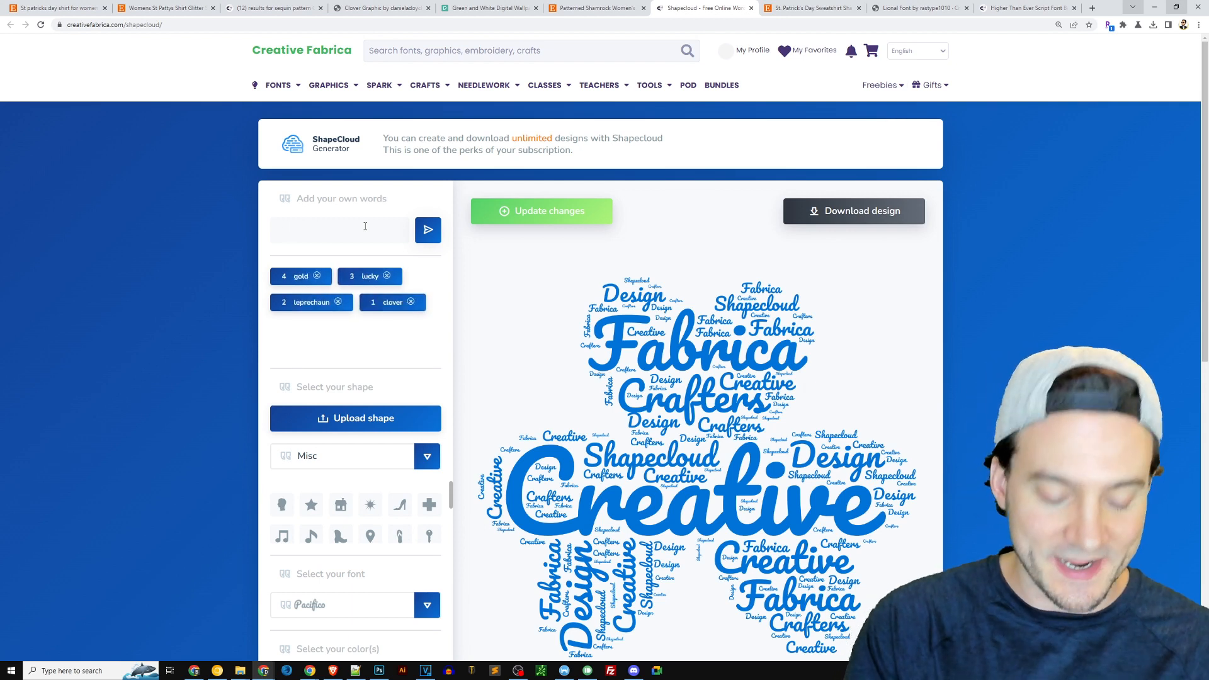
pyautogui.write('st patty')
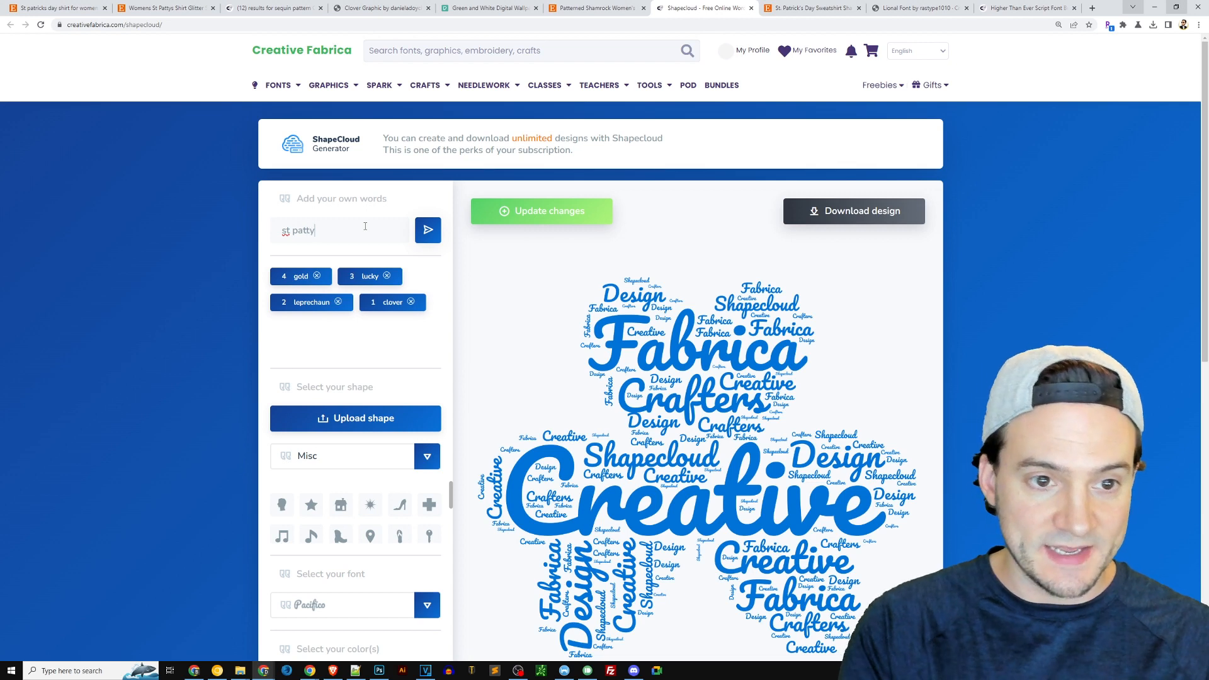
pyautogui.press('Return')
pyautogui.write('gr')
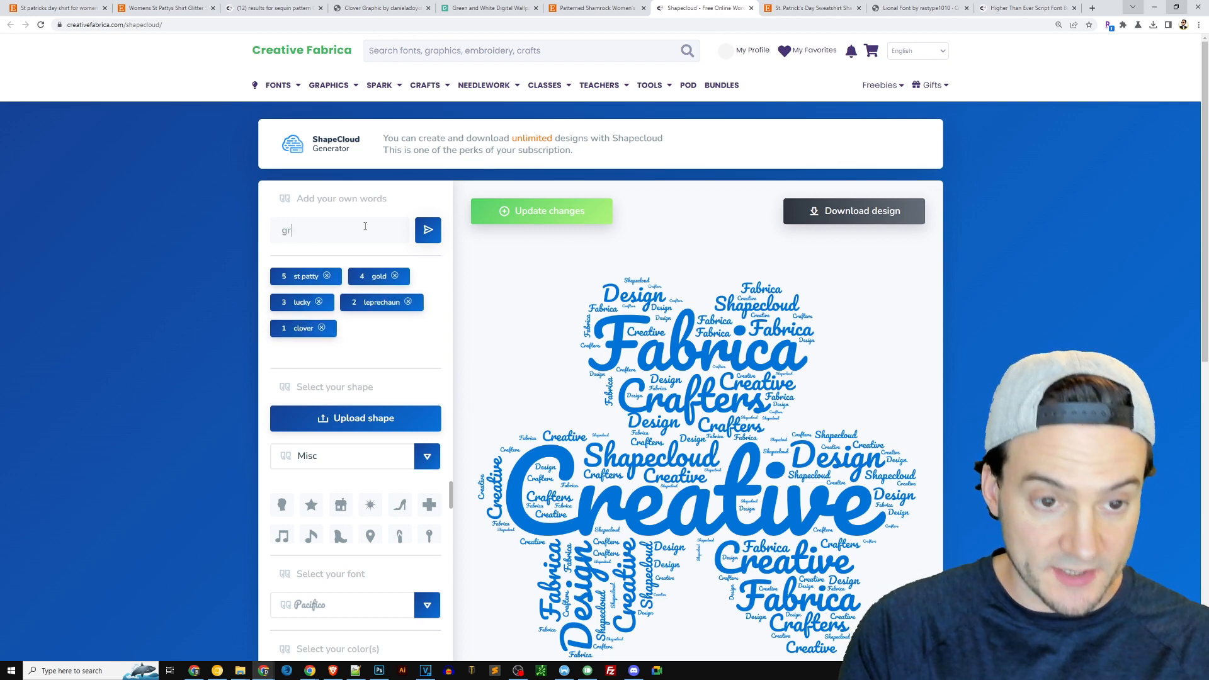
pyautogui.write('een')
pyautogui.press('Return')
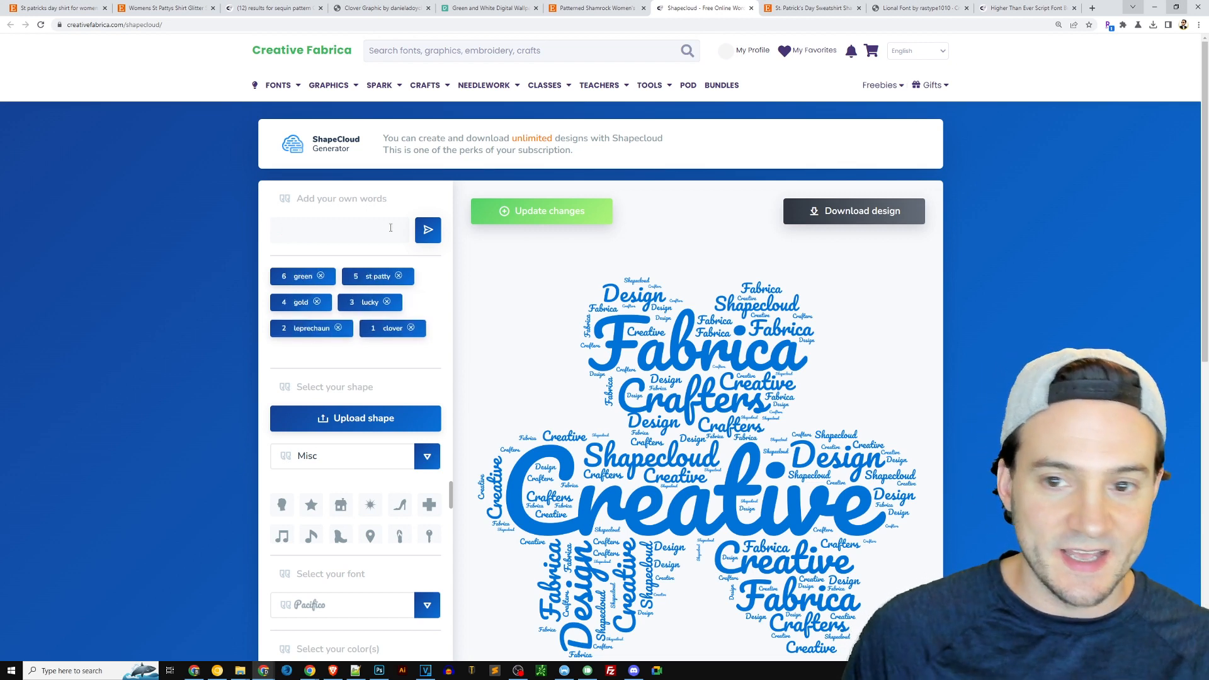
# - Regenerate the shamrock word cloud with the new words and color
pyautogui.click(563, 213)
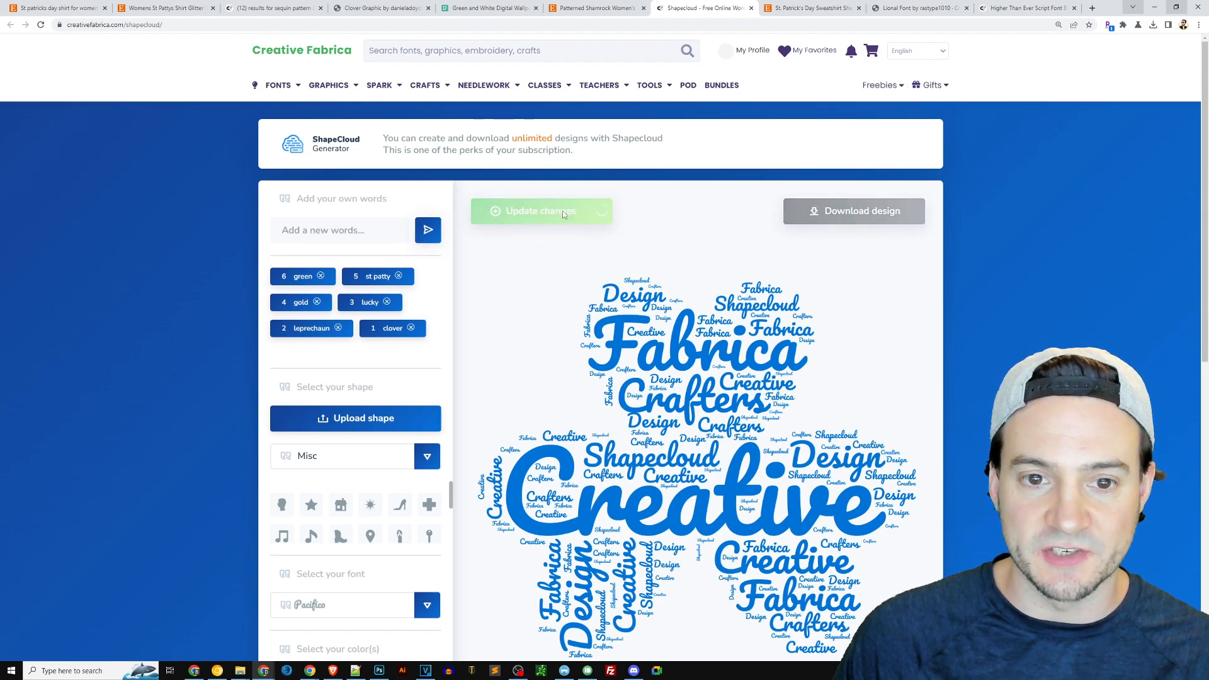
pyautogui.scroll(-3, 693, 353)
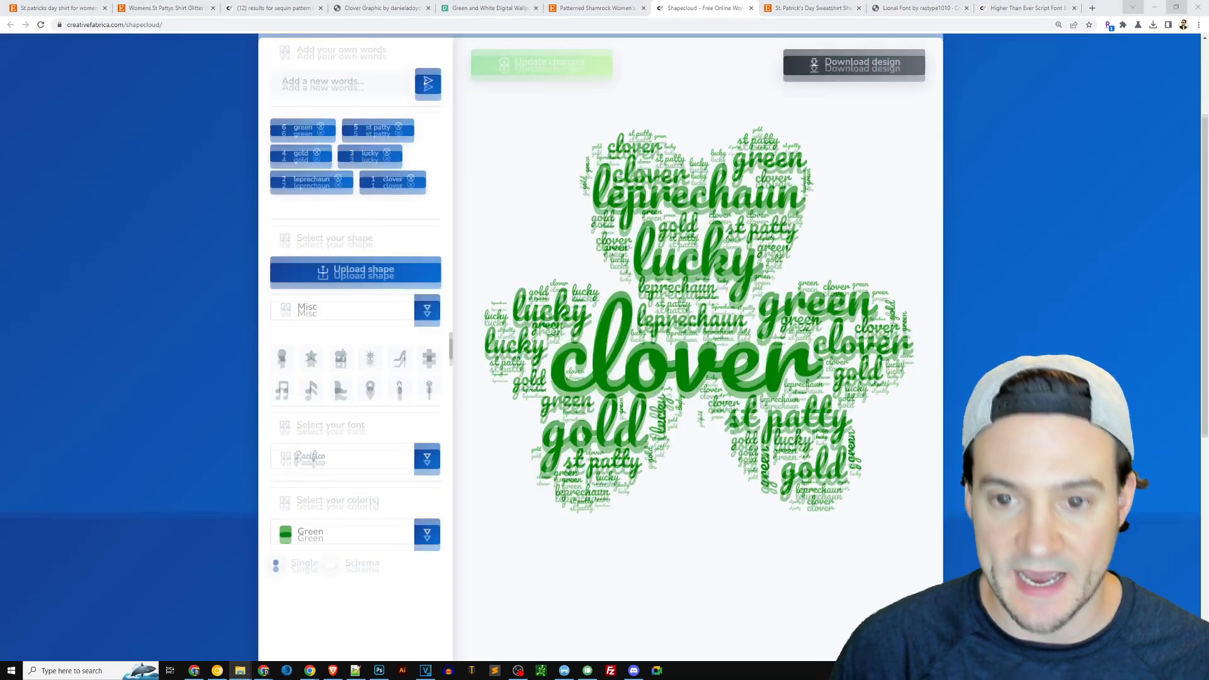
pyautogui.scroll(2, 875, 157)
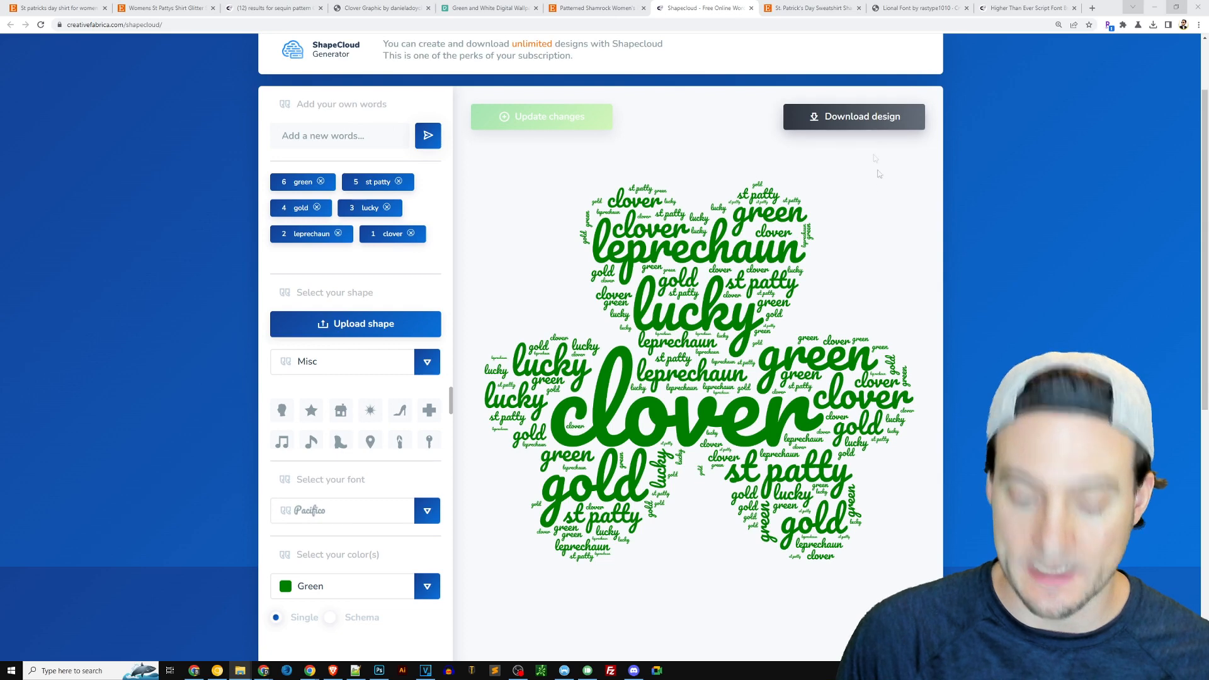
# - Capture the green shamrock word cloud as a screenshot and paste it into the shamrock document in Photoshop
pyautogui.press('Print')
pyautogui.moveTo(482, 167); pyautogui.dragTo(928, 590)
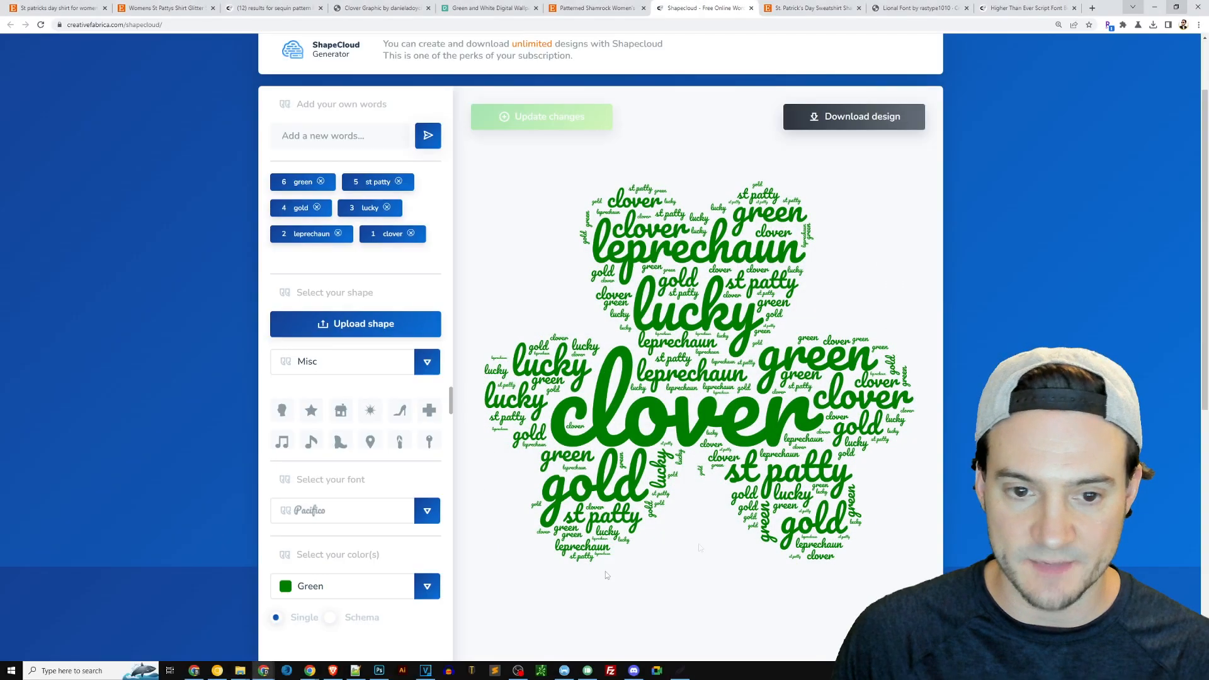
pyautogui.click(379, 670)
pyautogui.click(1080, 399)
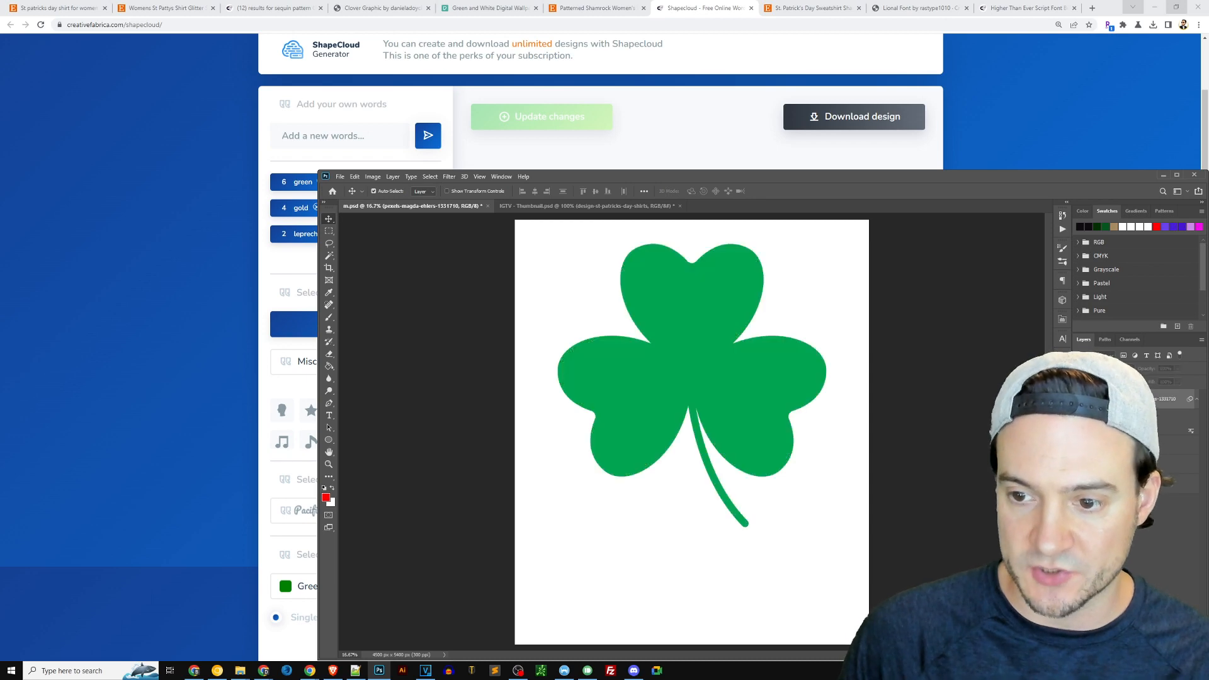
pyautogui.click(1080, 445)
pyautogui.hotkey('ctrl', 'v')
# - Scale the pasted word cloud up to nearly the canvas width and position it in the upper part of the canvas
pyautogui.hotkey('ctrl', 't')
pyautogui.moveTo(679, 428); pyautogui.dragTo(664, 629)
pyautogui.moveTo(679, 498); pyautogui.dragTo(703, 396)
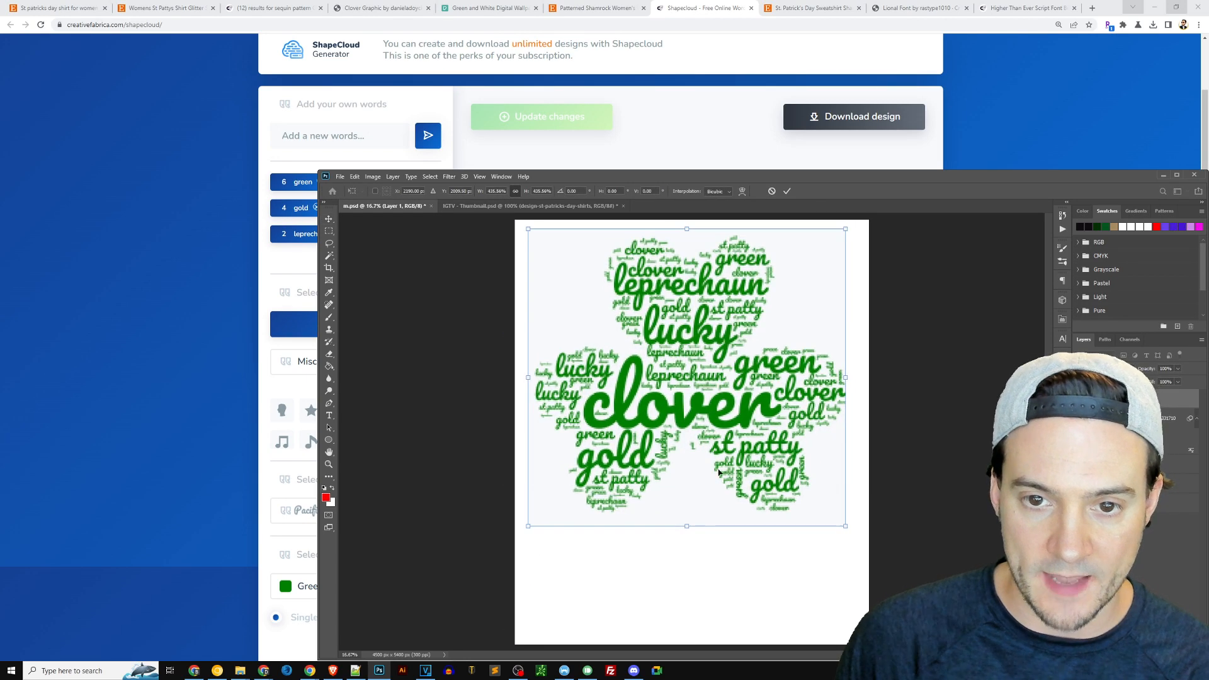
pyautogui.moveTo(688, 526); pyautogui.dragTo(689, 538)
pyautogui.moveTo(697, 488); pyautogui.dragTo(706, 479)
pyautogui.press('Return')
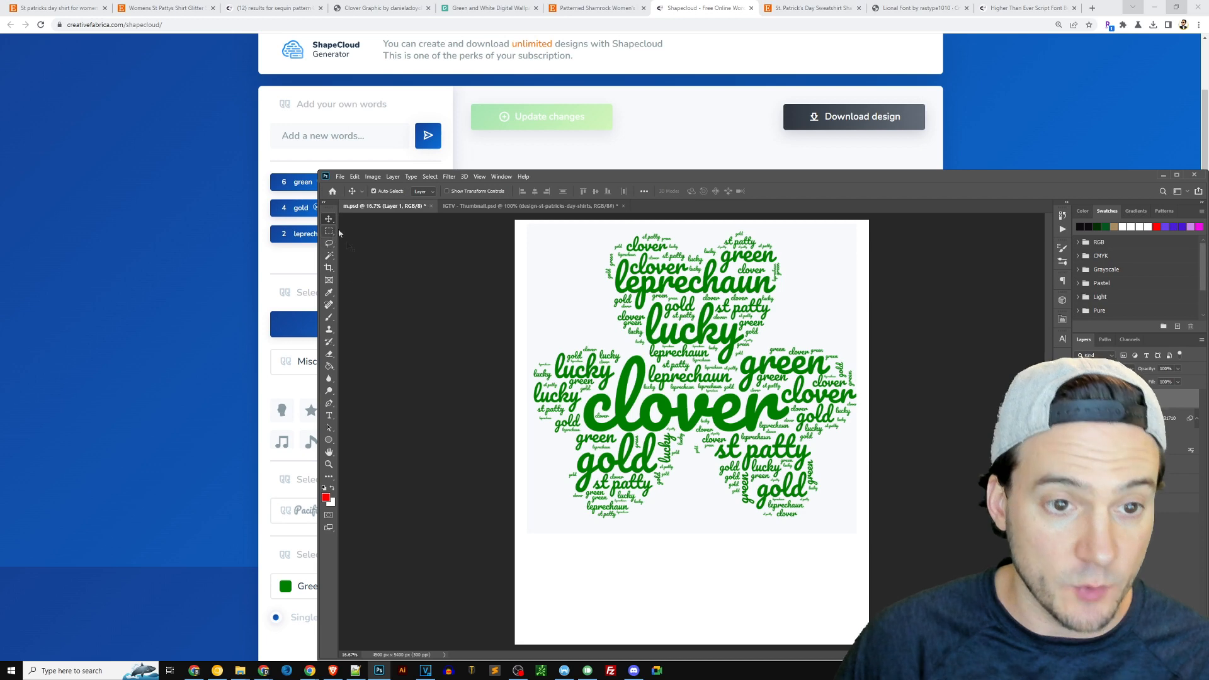
# - Sample the word cloud's dark green as the foreground color and activate the Paint Bucket tool
pyautogui.click(329, 292)
pyautogui.click(641, 371)
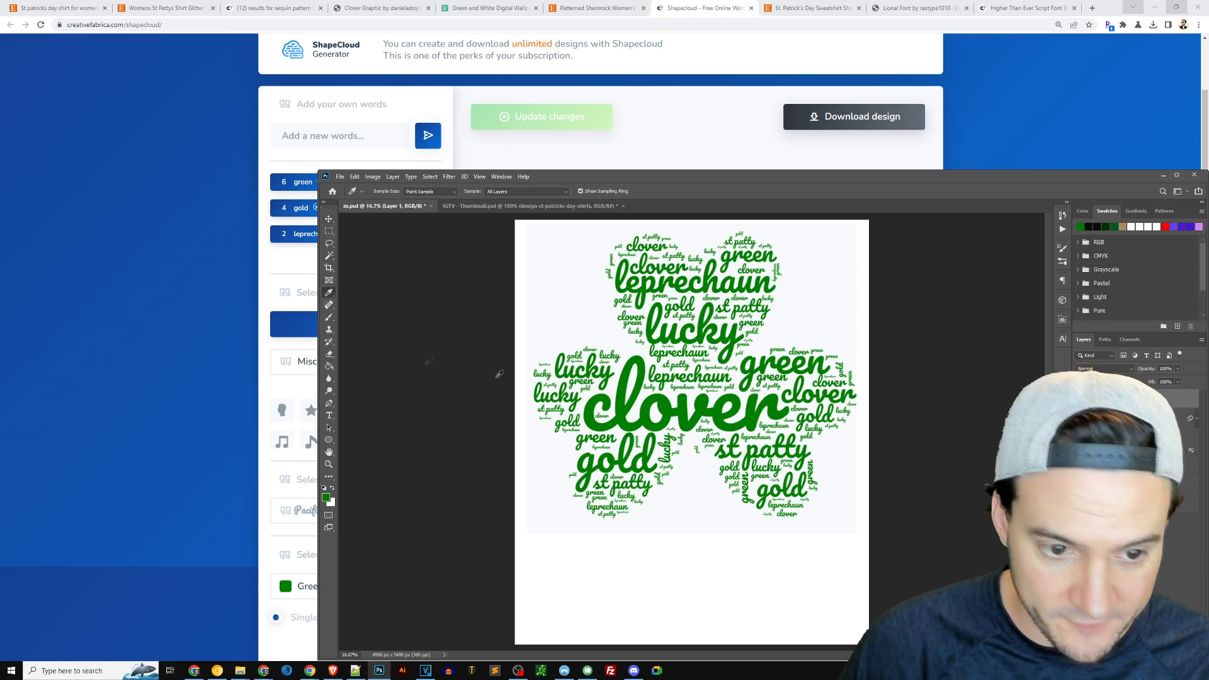
pyautogui.press('g')
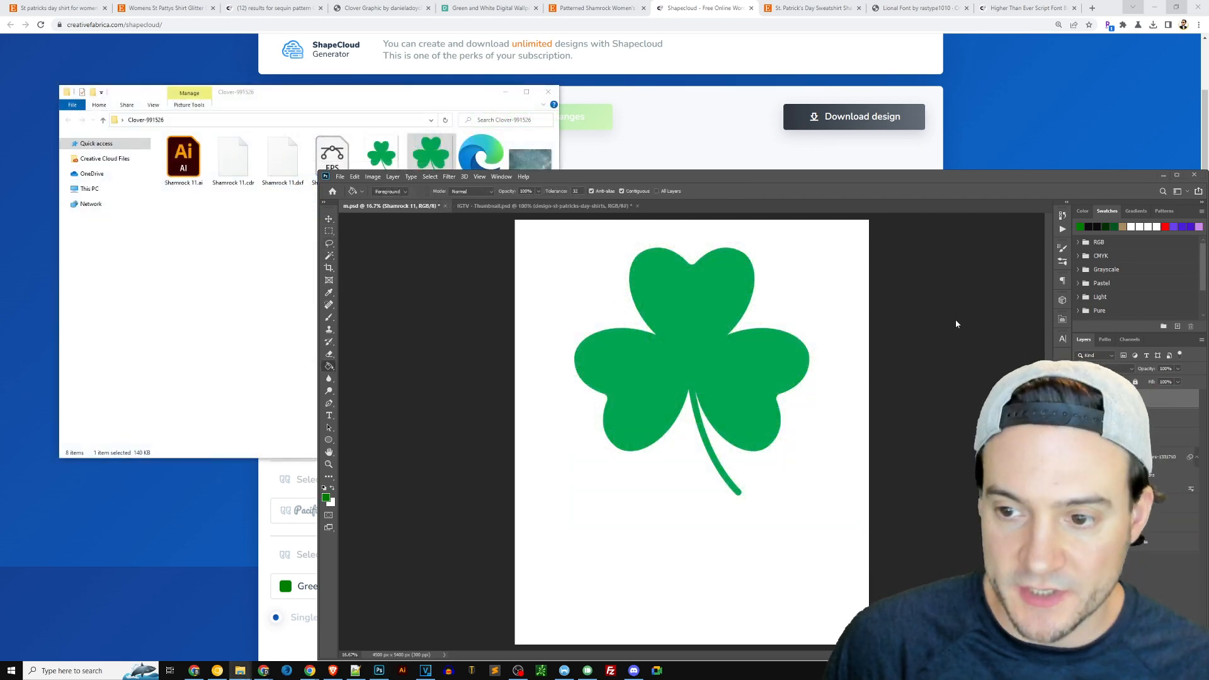
# - Place the Shamrock 11.png clover in the document and merge it with a new blank layer
pyautogui.click(1178, 653)
pyautogui.click(1170, 418)
pyautogui.keyDown('shift'); pyautogui.click(1168, 399); pyautogui.keyUp('shift')
pyautogui.rightClick(1169, 397)
pyautogui.click(1114, 282)
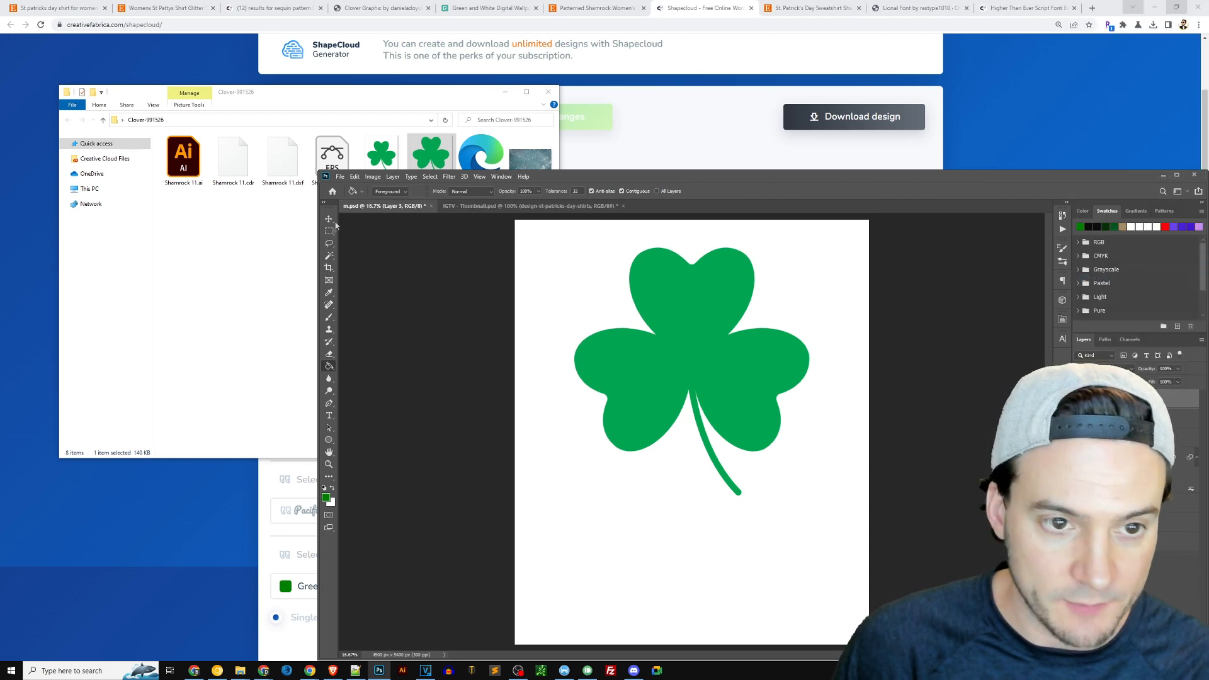
# - Lasso the clover's stem, cut it out, and paste it on its own layer over the word cloud
pyautogui.click(329, 245)
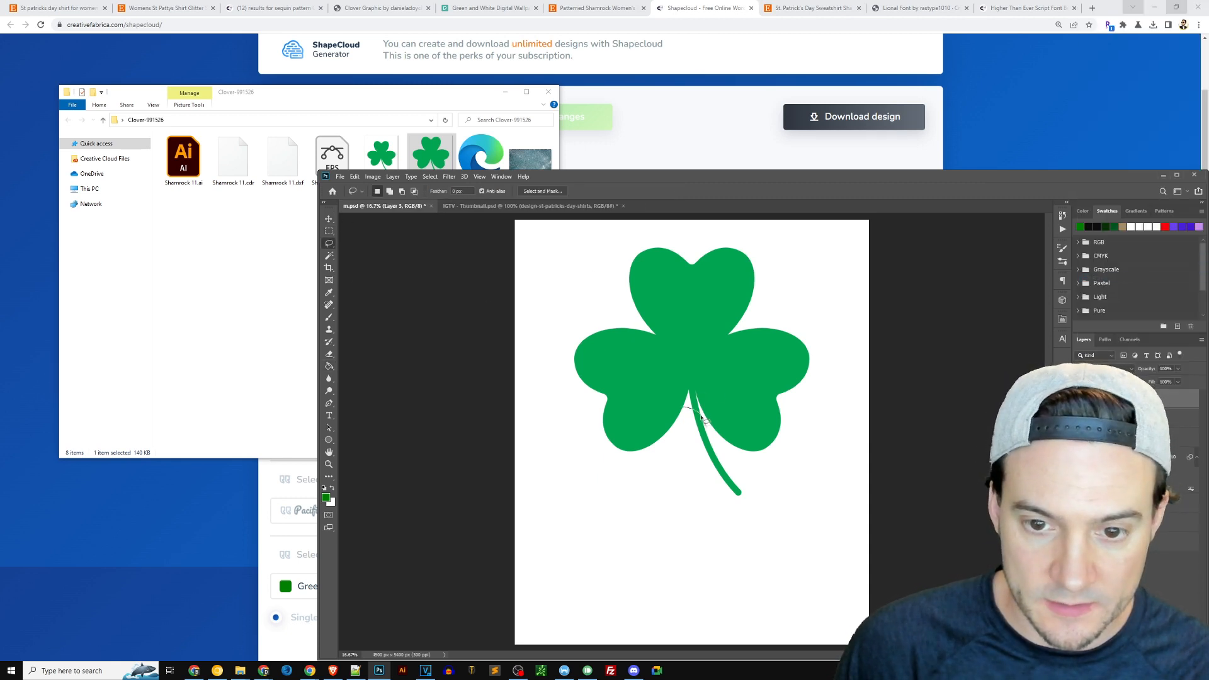
pyautogui.moveTo(733, 460)
pyautogui.mouseDown()
pyautogui.moveTo(688, 480)
pyautogui.moveTo(683, 409)
pyautogui.mouseUp()
pyautogui.press('Delete')
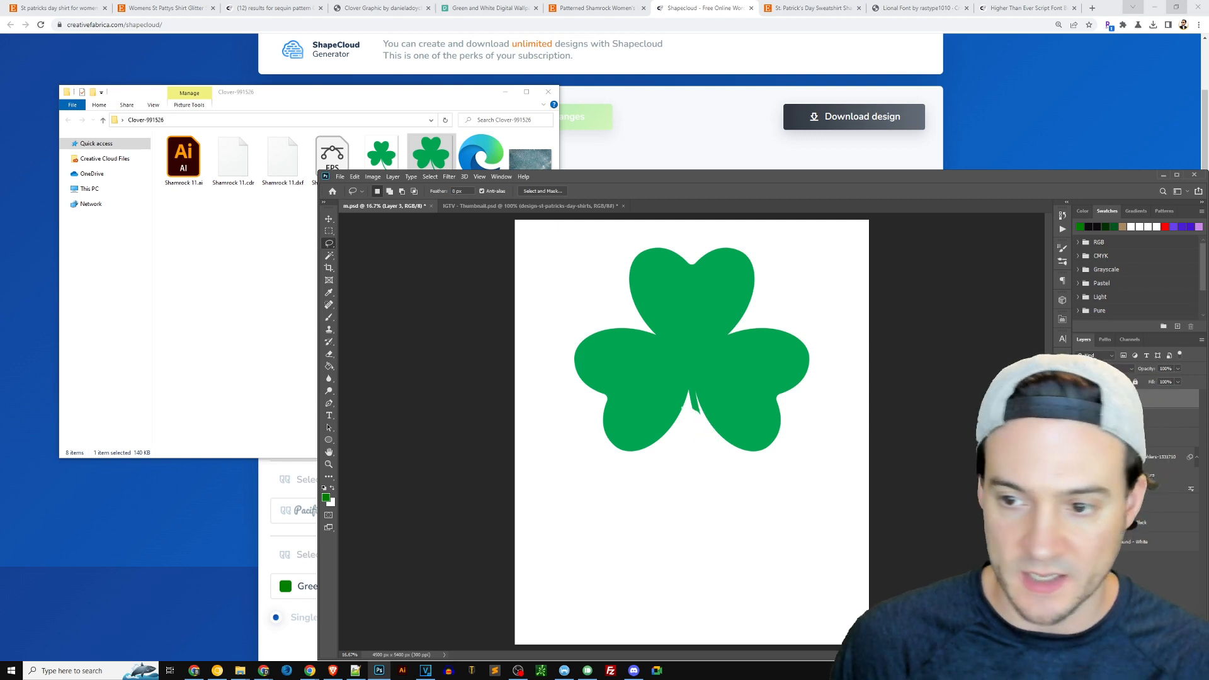
pyautogui.hotkey('ctrl', 'v')
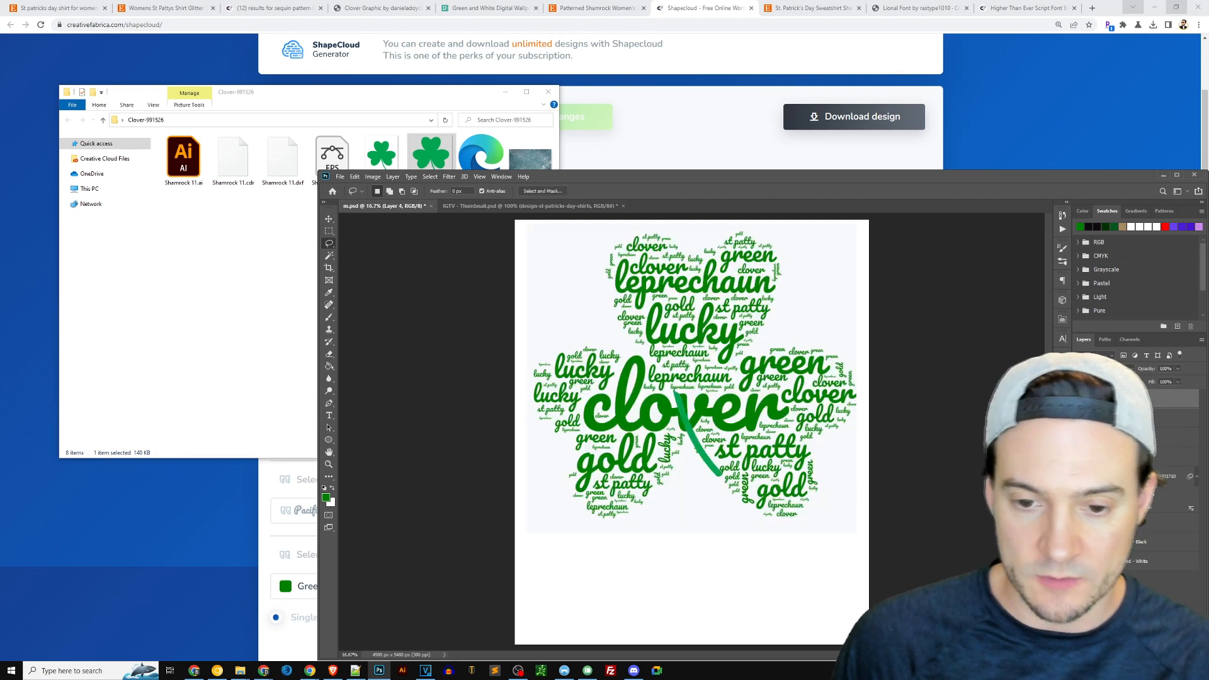
# - Move the stem below the center of the word cloud and enlarge it to suit the shamrock shape
pyautogui.click(328, 219)
pyautogui.moveTo(705, 456); pyautogui.dragTo(760, 576)
pyautogui.hotkey('ctrl', 't')
pyautogui.press('Return')
# - Apply a Color Overlay to the stem layer using the word cloud's green, #007f00
pyautogui.rightClick(1134, 398)
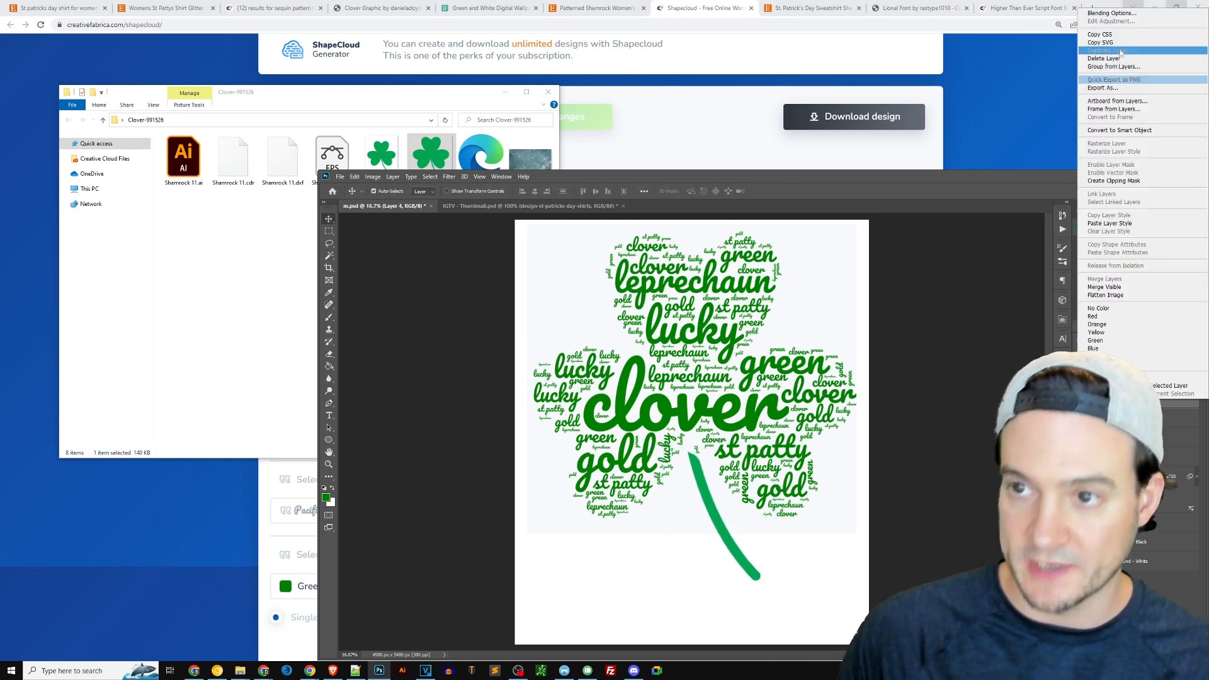
pyautogui.click(1118, 15)
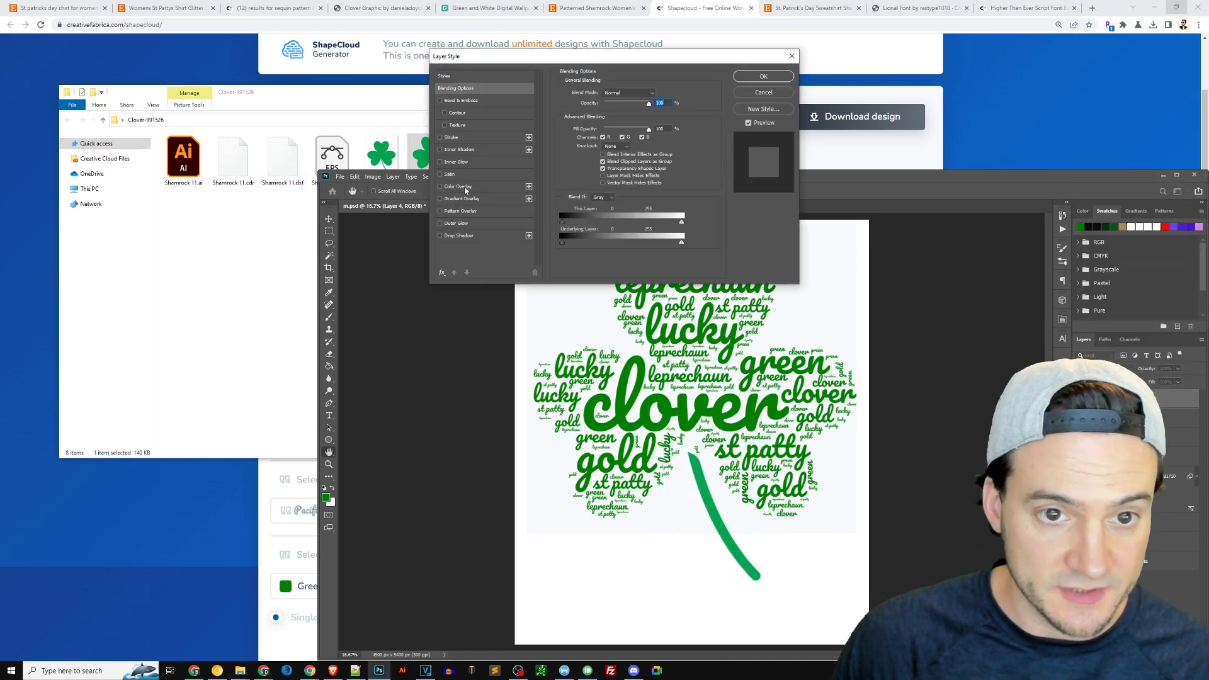
pyautogui.click(458, 186)
pyautogui.click(658, 94)
pyautogui.click(705, 404)
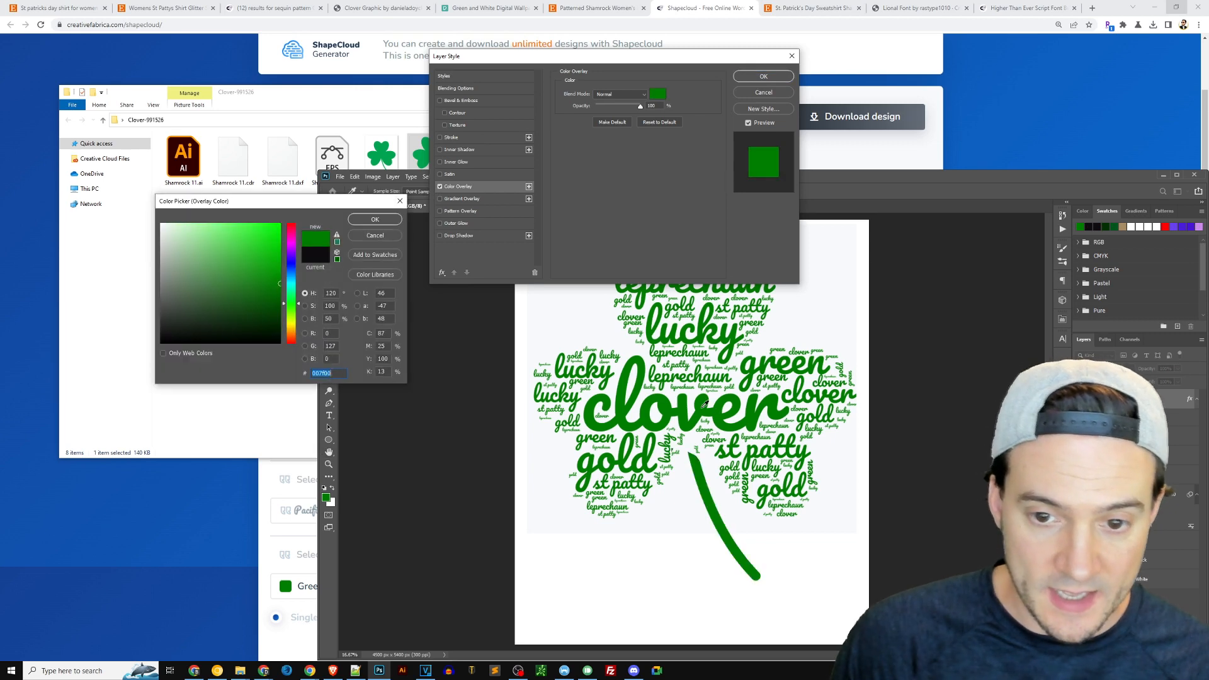
pyautogui.click(397, 219)
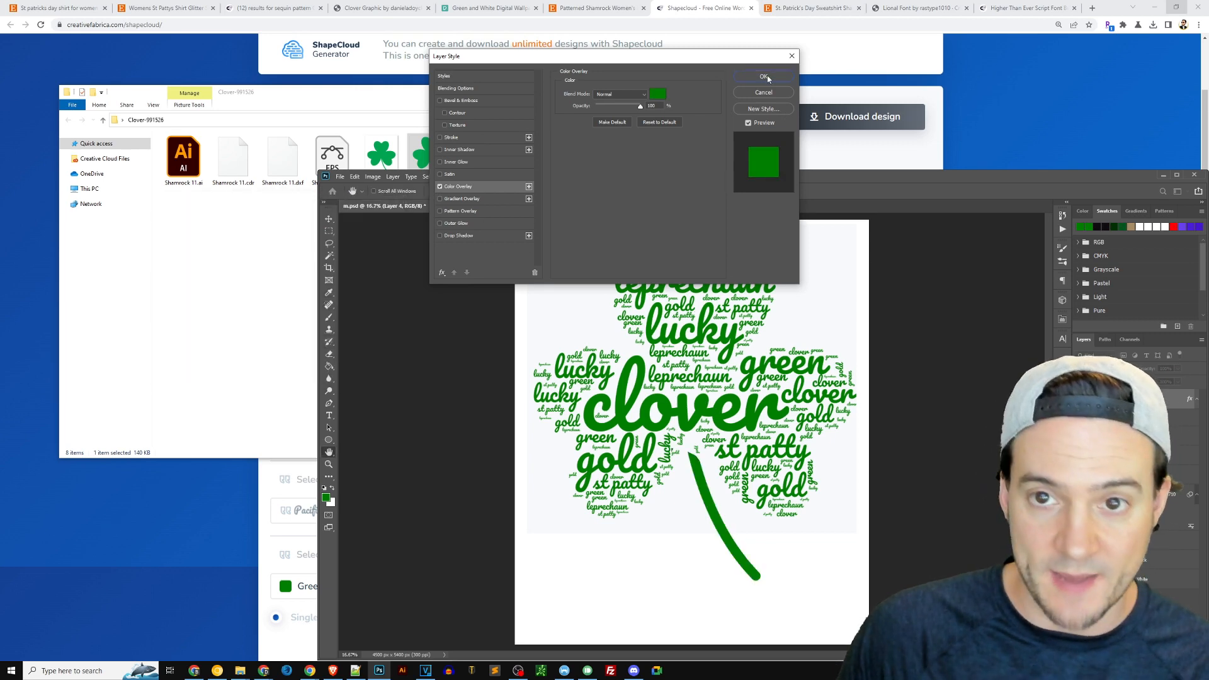
pyautogui.click(763, 76)
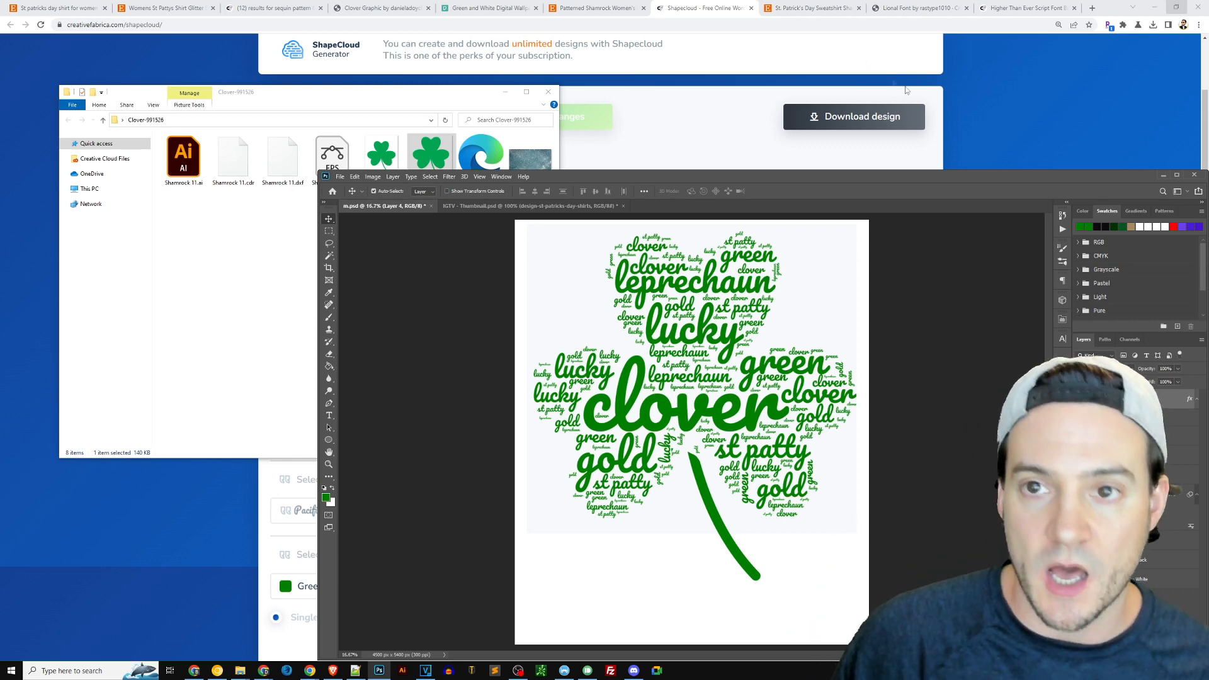
# - Examine the bestselling St. Patrick's Day lucky sweatshirt listing on Etsy, including its title, shop details and enlarged product photo
pyautogui.click(830, 9)
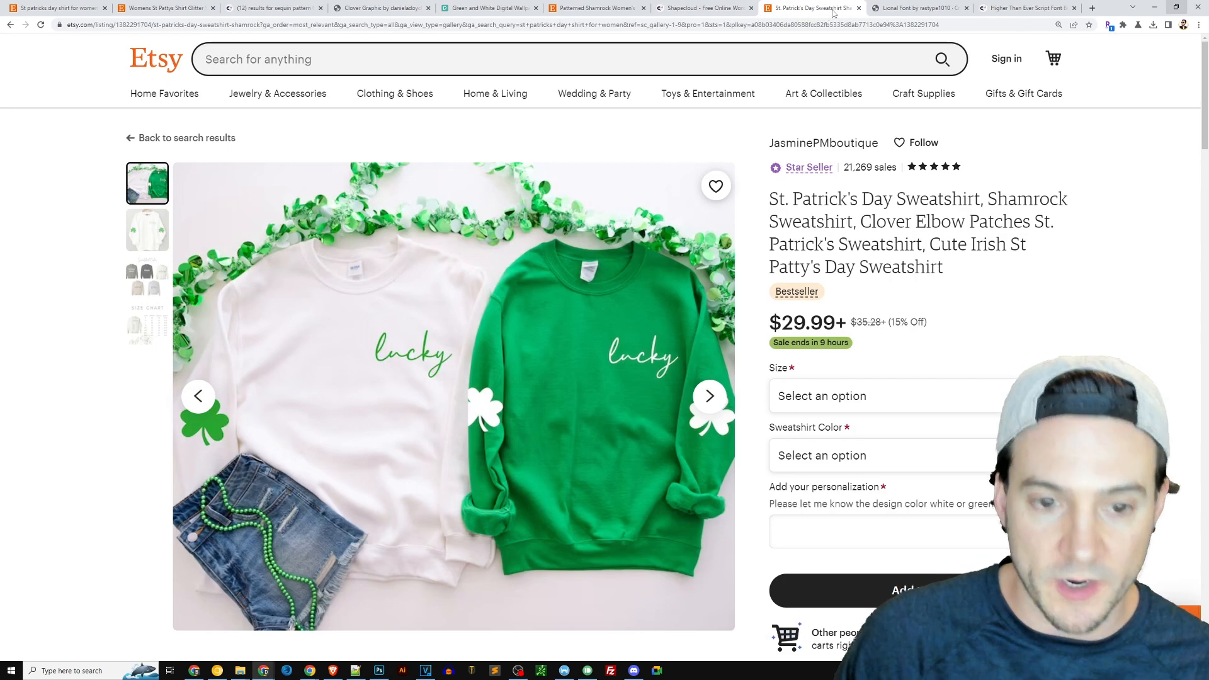
pyautogui.moveTo(911, 96)
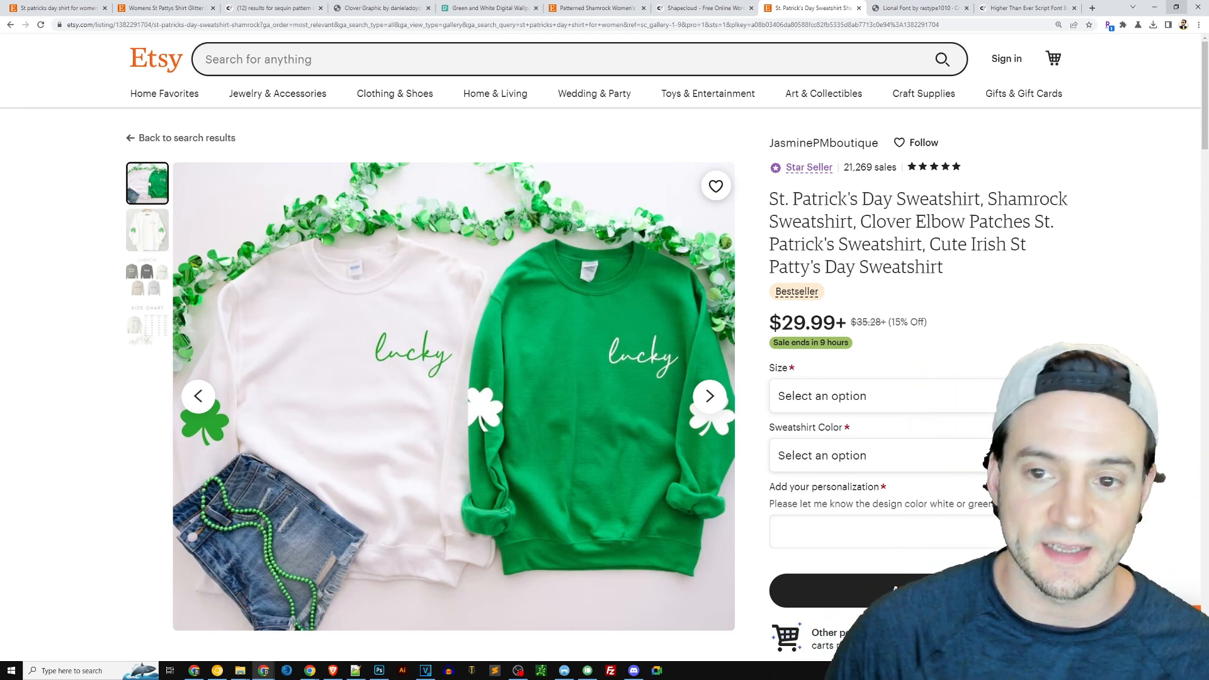
pyautogui.moveTo(899, 169); pyautogui.dragTo(843, 168)
pyautogui.rightClick(843, 167)
pyautogui.click(1026, 172)
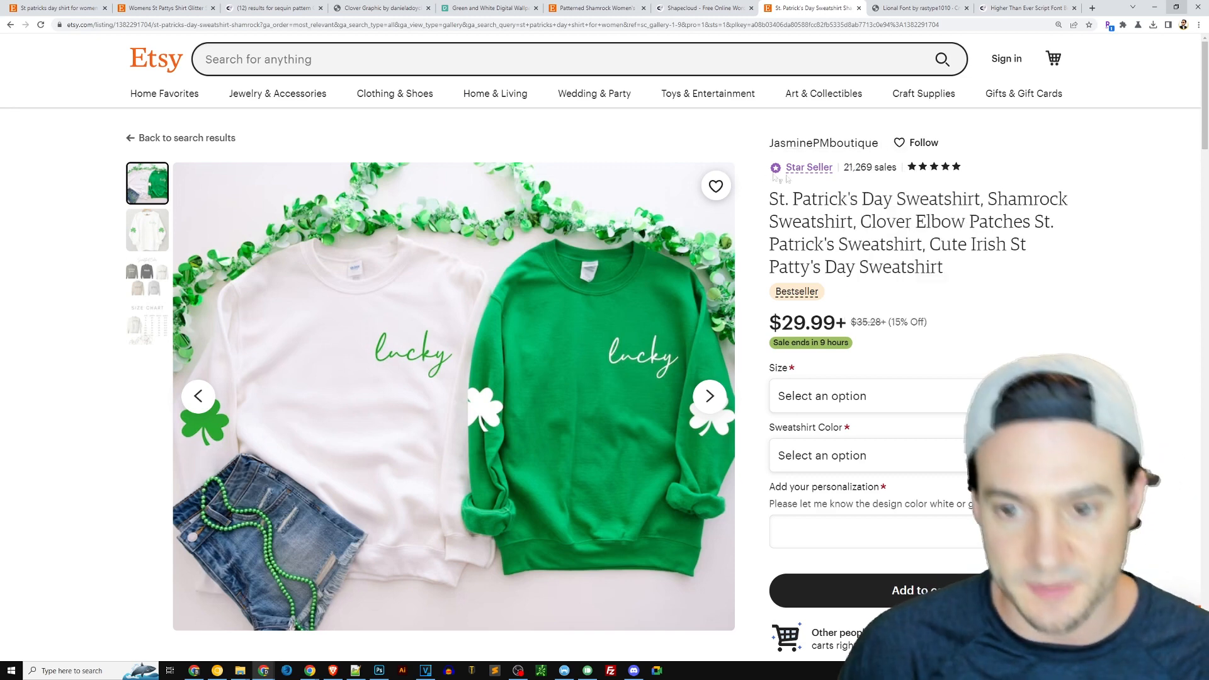
pyautogui.moveTo(772, 200); pyautogui.dragTo(1033, 261)
pyautogui.click(1034, 262)
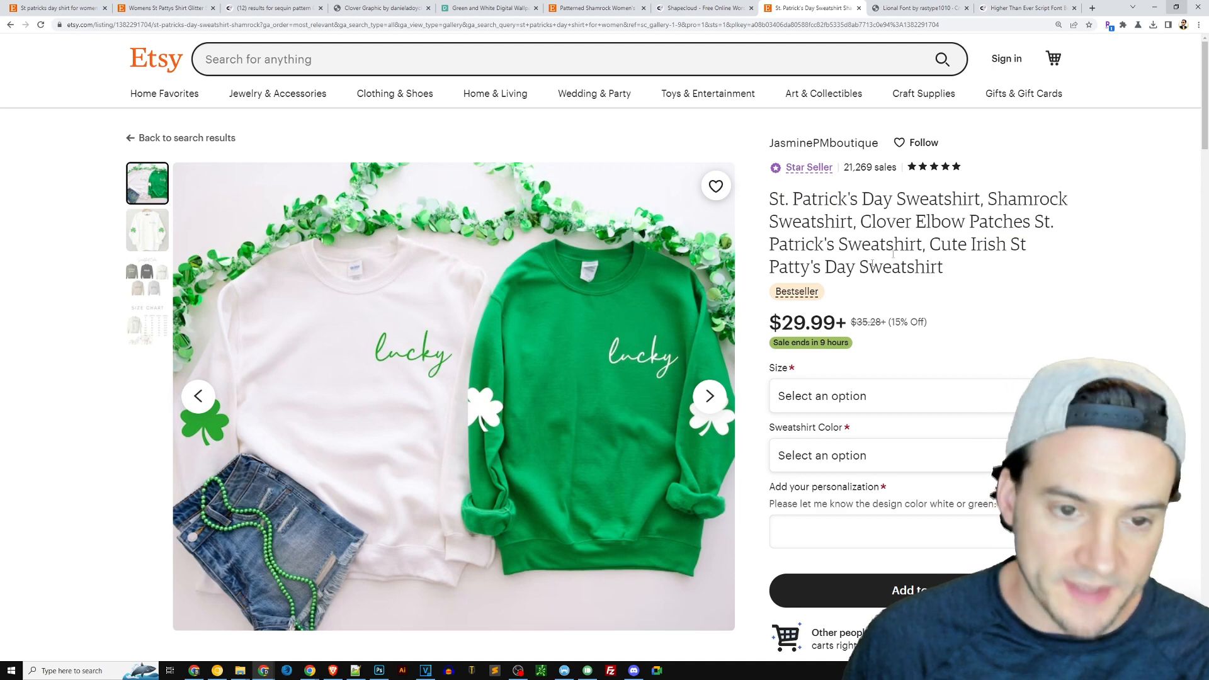
pyautogui.click(507, 342)
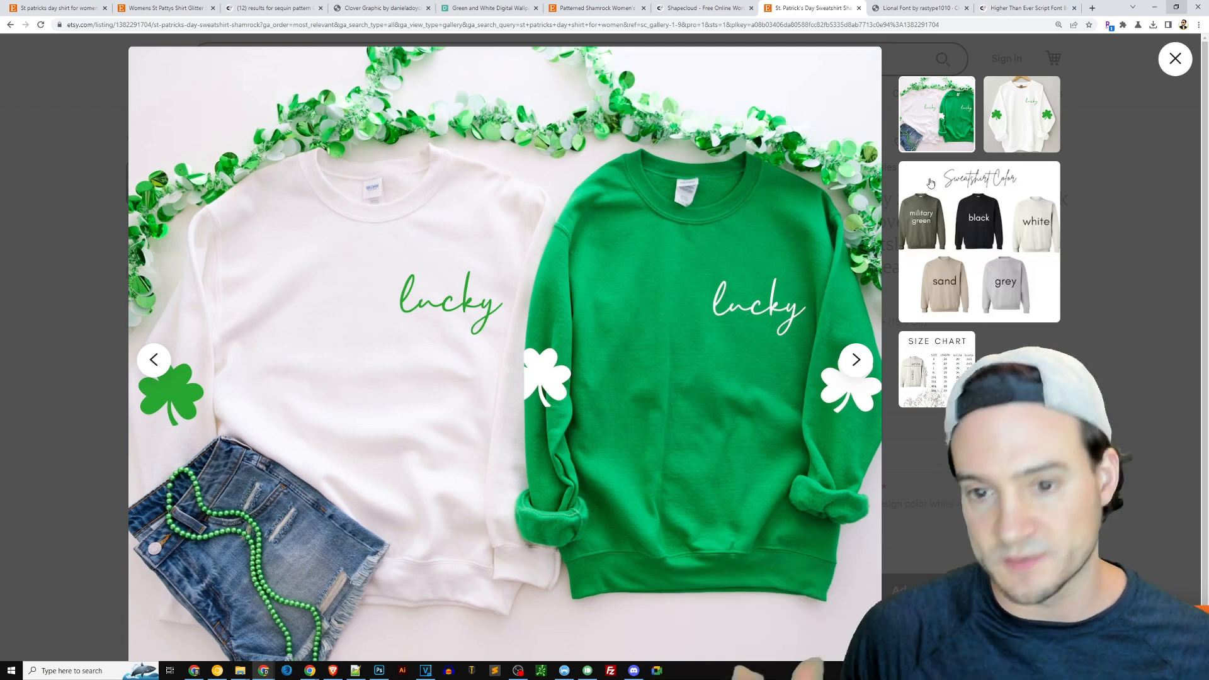
pyautogui.click(91, 212)
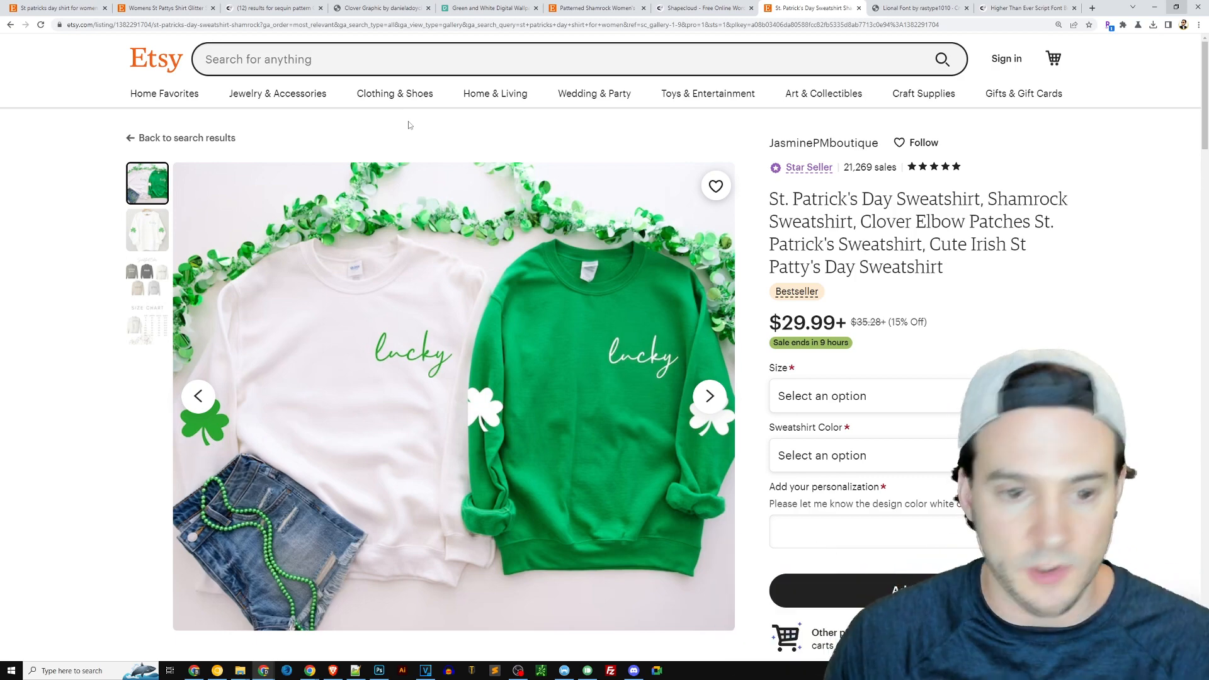
pyautogui.scroll(-2, 1103, 295)
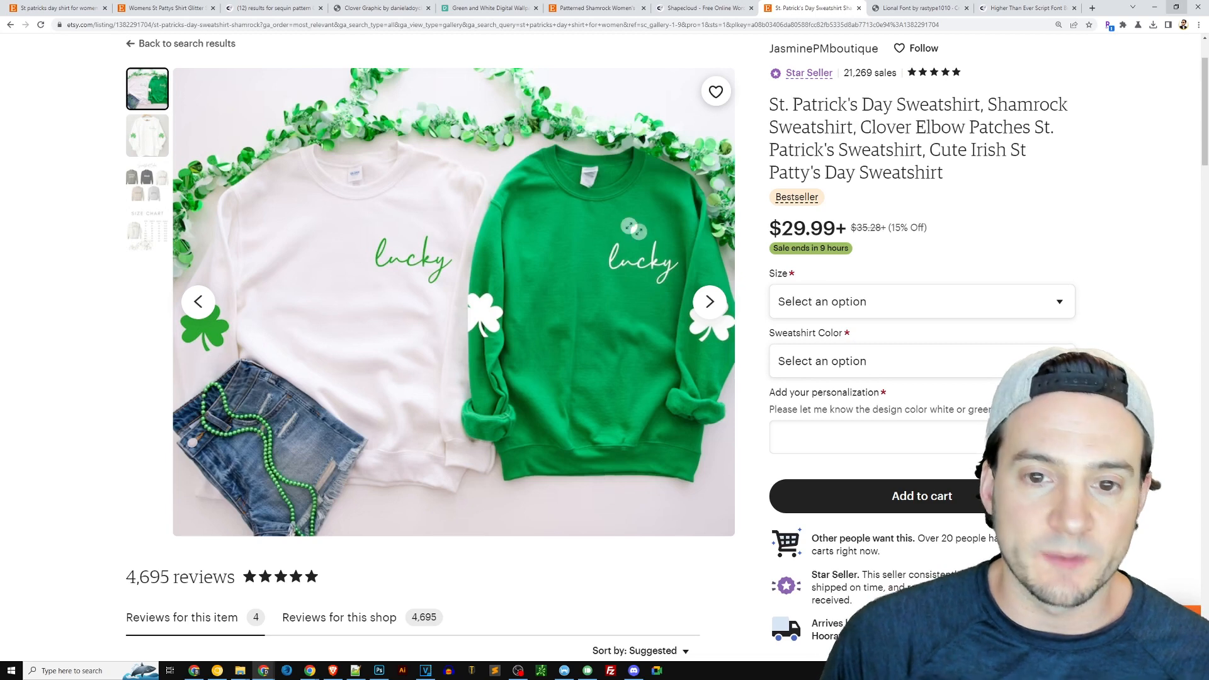
# - Switch to Photoshop, hide the word-cloud shamrock and stem layers, and fill the Background - White layer with the green foreground color
pyautogui.click(380, 670)
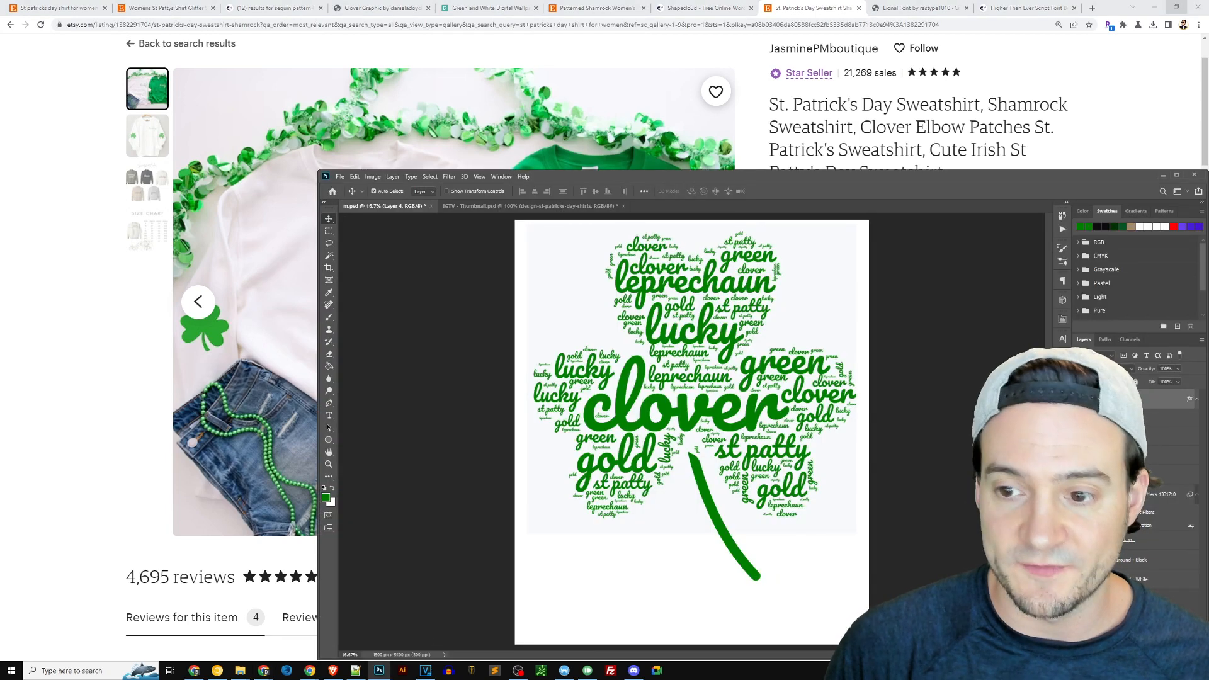
pyautogui.click(1080, 399)
pyautogui.click(1080, 436)
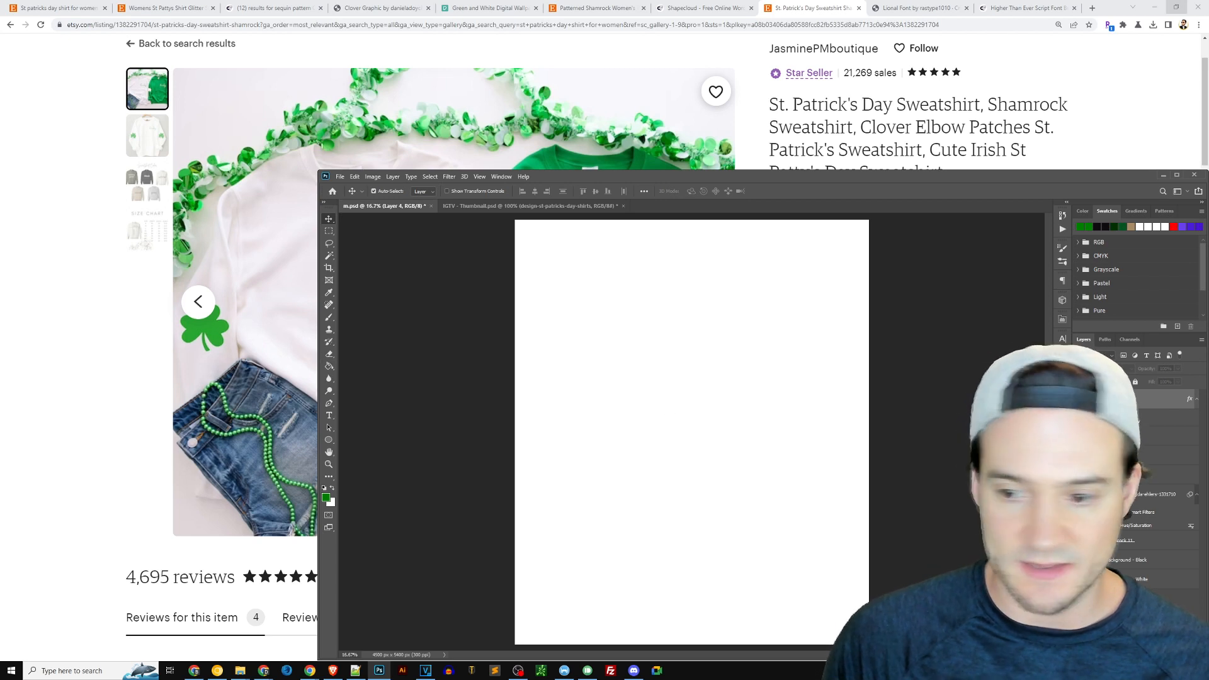
pyautogui.click(1119, 579)
pyautogui.press('g')
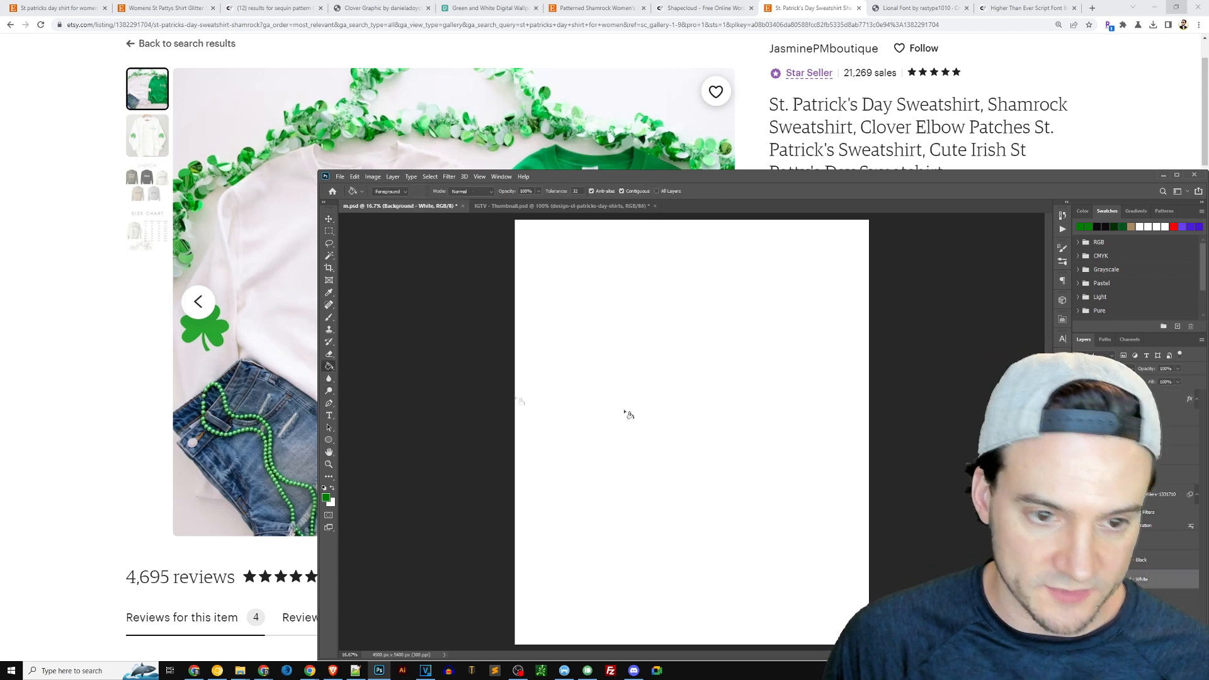
pyautogui.click(714, 416)
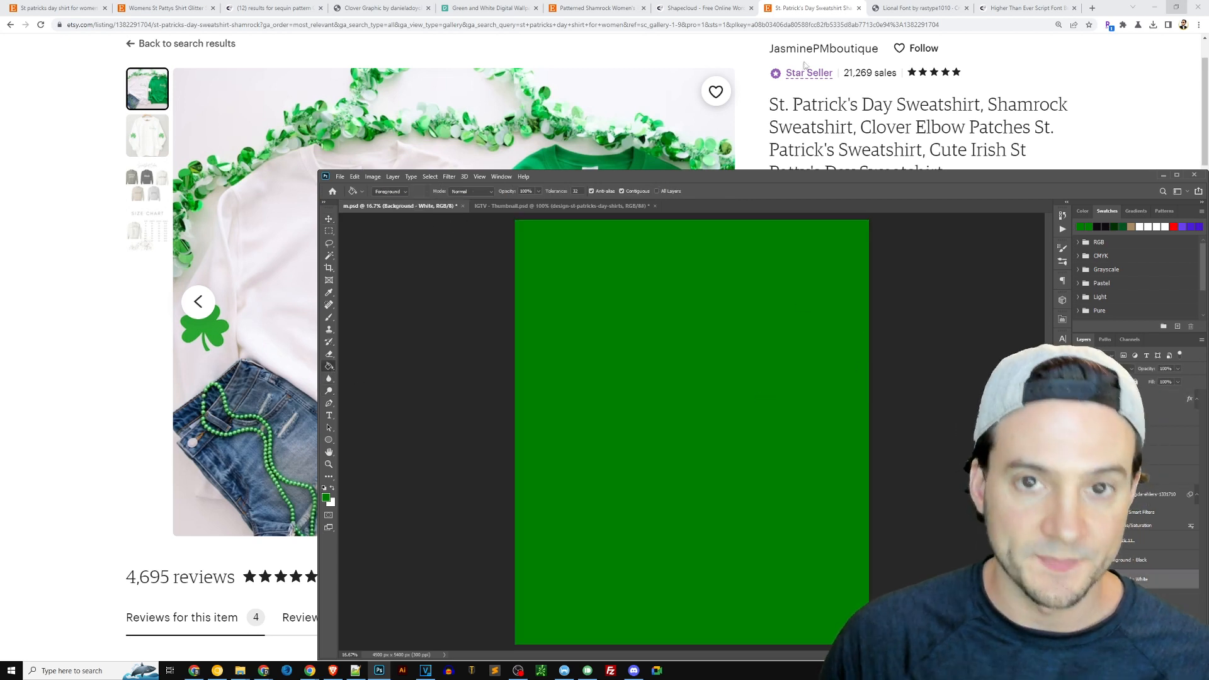
# - Review the Lional Font page on Creative Fabrica and return to the Etsy sweatshirt listing
pyautogui.click(907, 14)
pyautogui.click(944, 12)
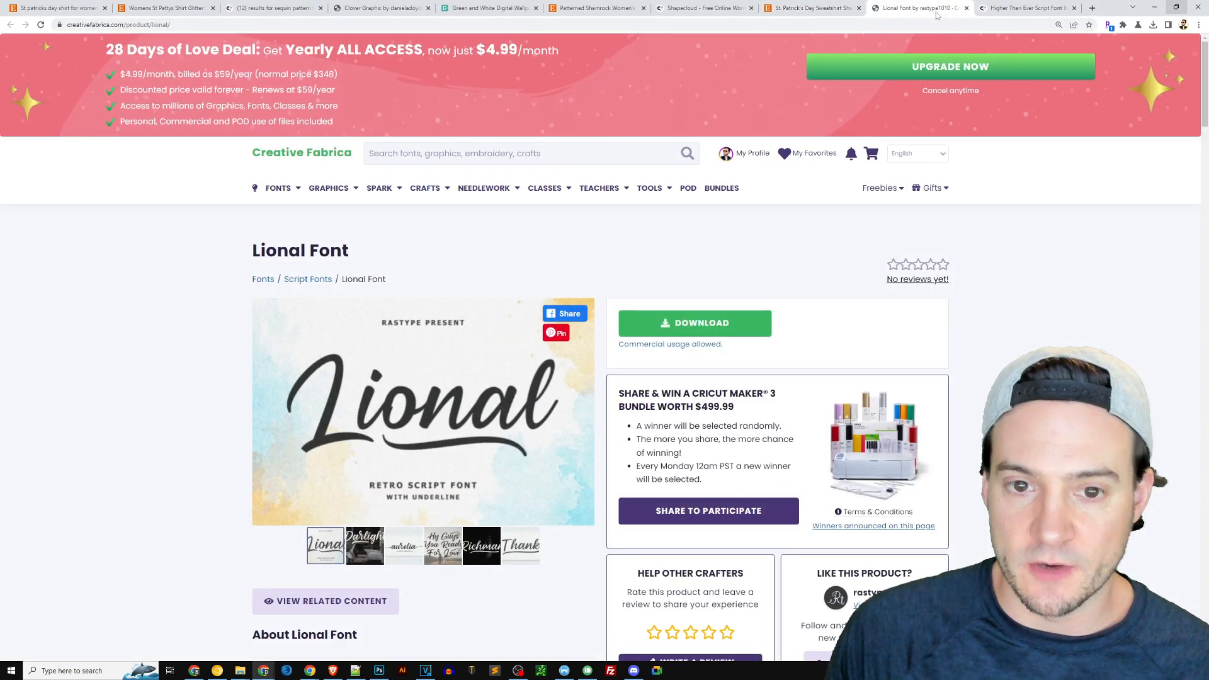
pyautogui.scroll(-2, 792, 268)
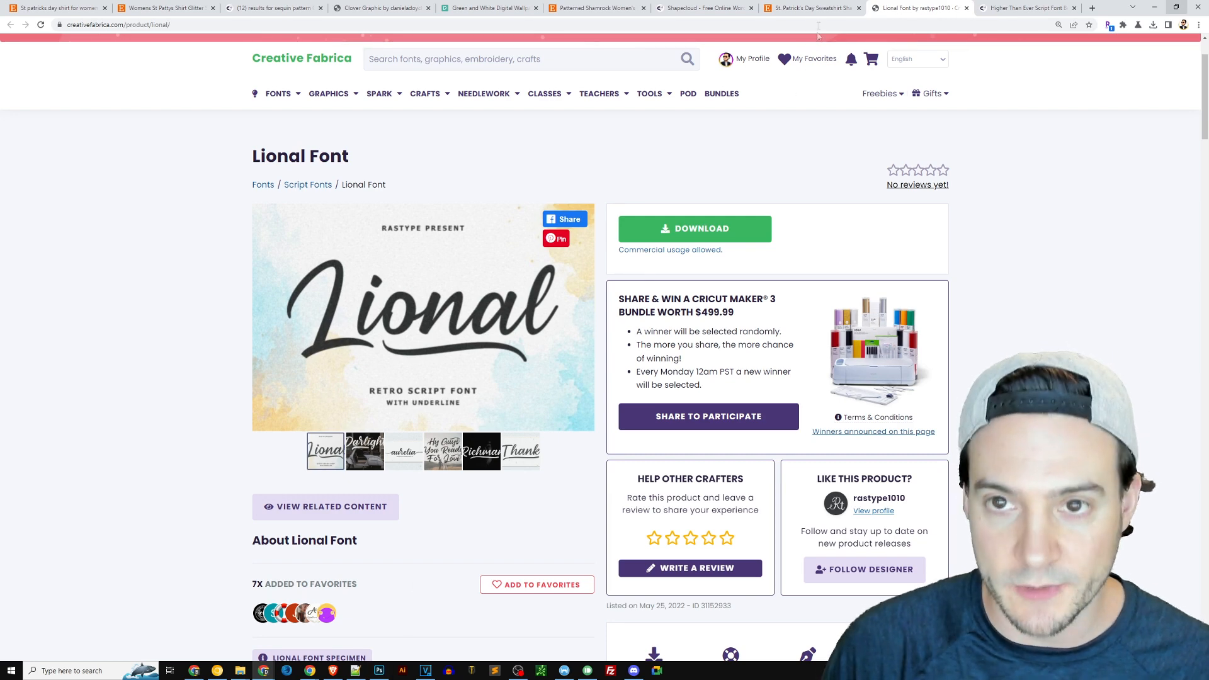
pyautogui.click(813, 8)
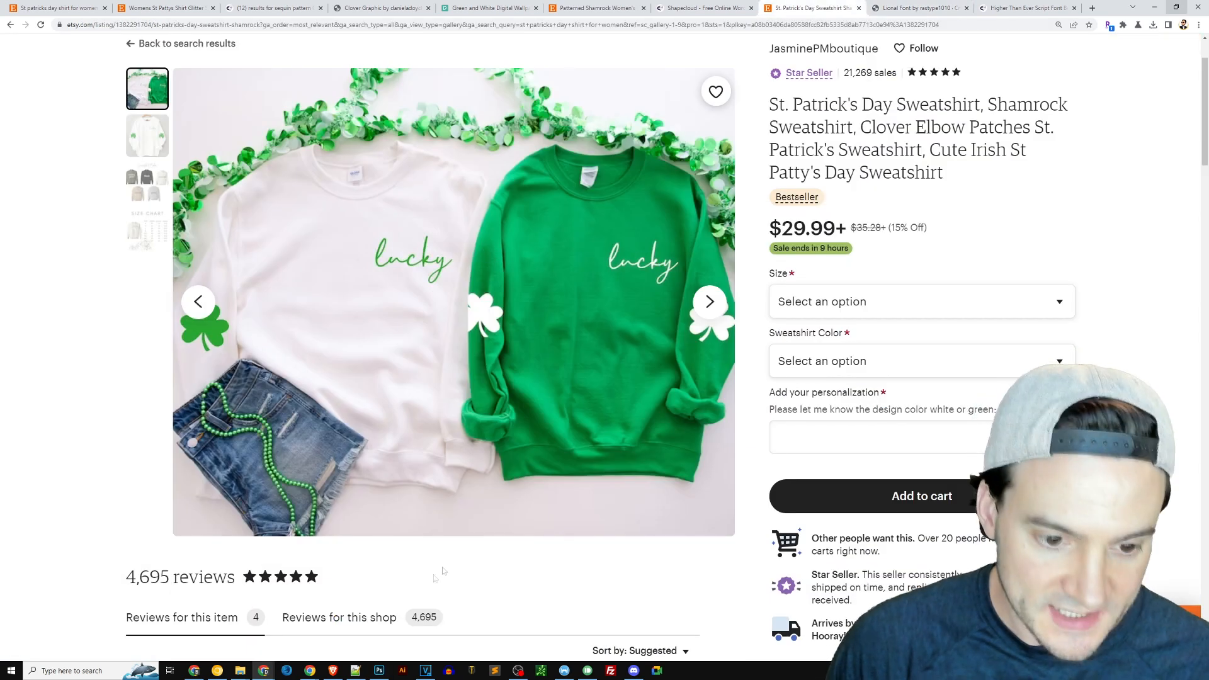
# - In Photoshop, add the white text "Lucky" in the Lional font across the upper half of the green canvas
pyautogui.click(378, 670)
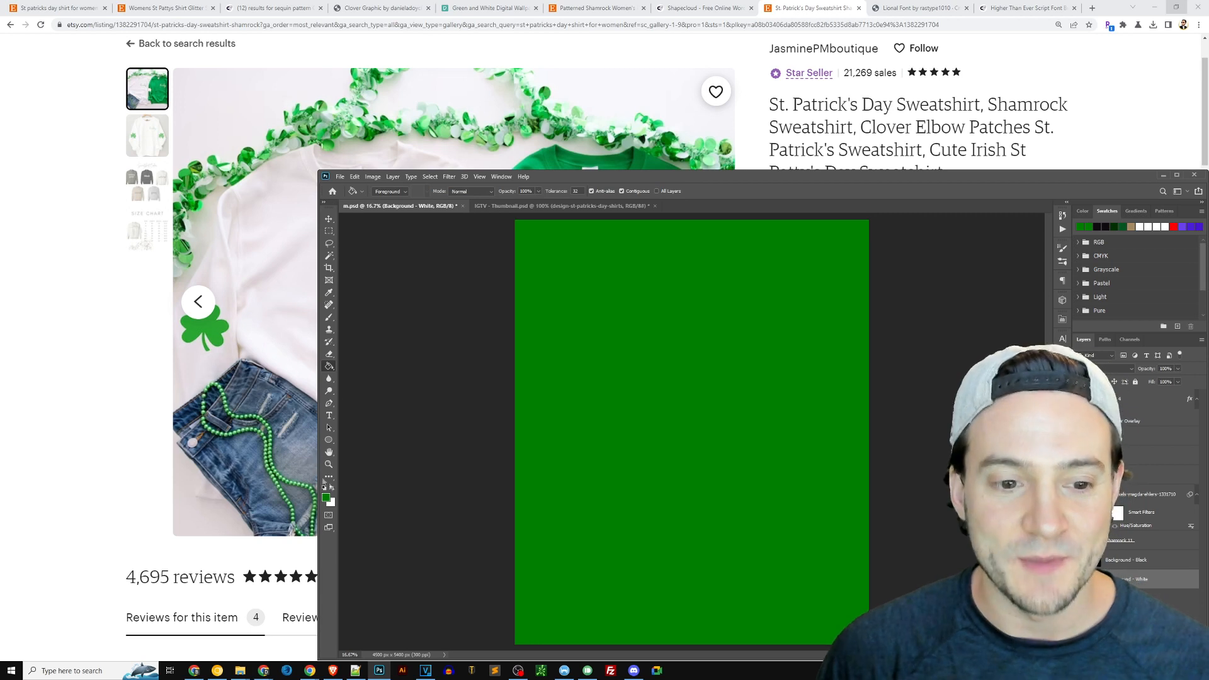
pyautogui.click(332, 490)
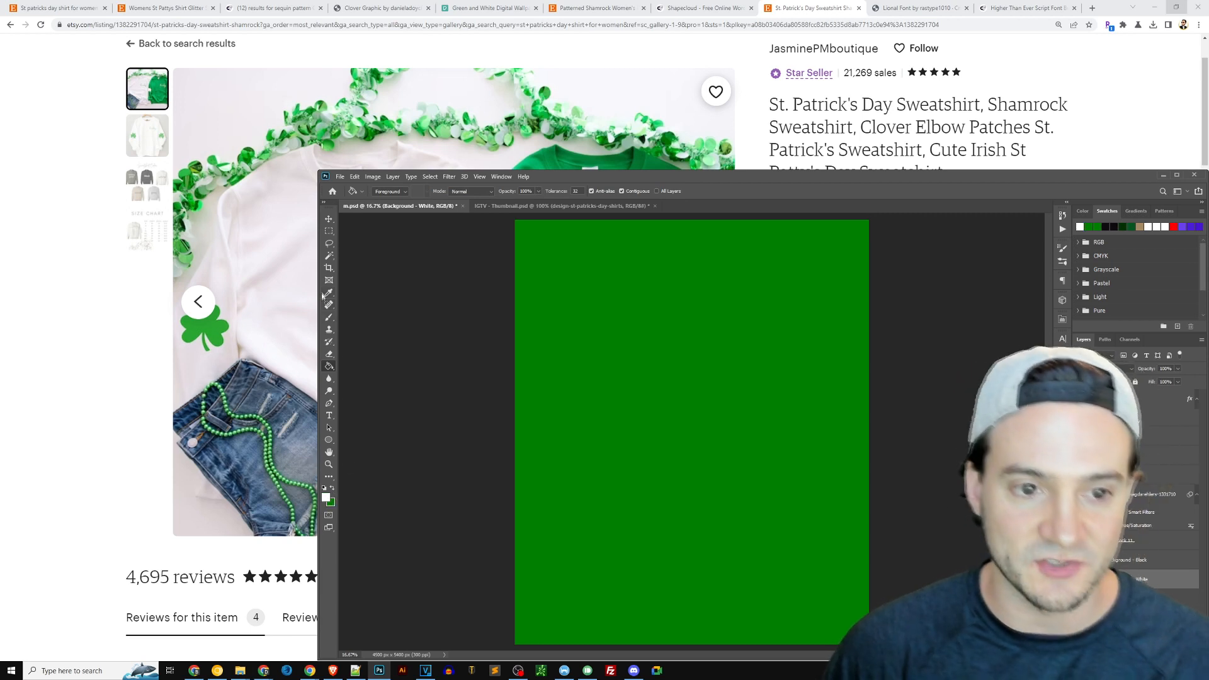
pyautogui.press('t')
pyautogui.moveTo(516, 257)
pyautogui.mouseDown()
pyautogui.moveTo(870, 399)
pyautogui.moveTo(869, 452)
pyautogui.mouseUp()
pyautogui.click(842, 355)
pyautogui.hotkey('ctrl', 'a')
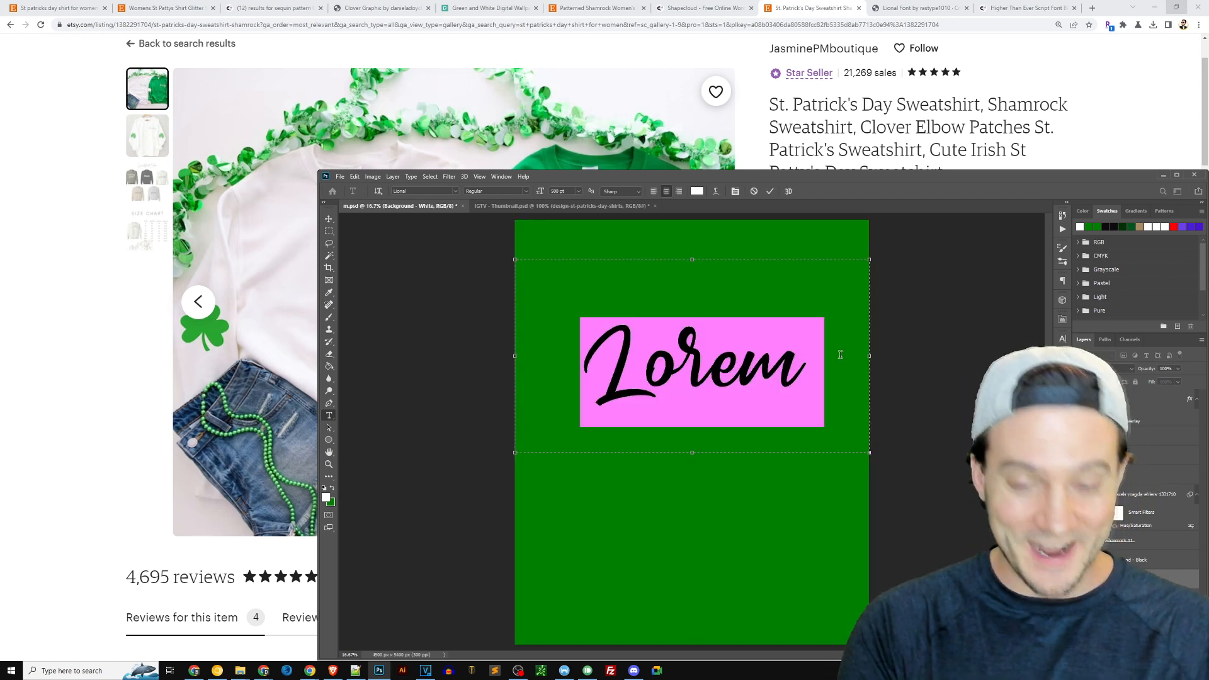
pyautogui.write('Lucky')
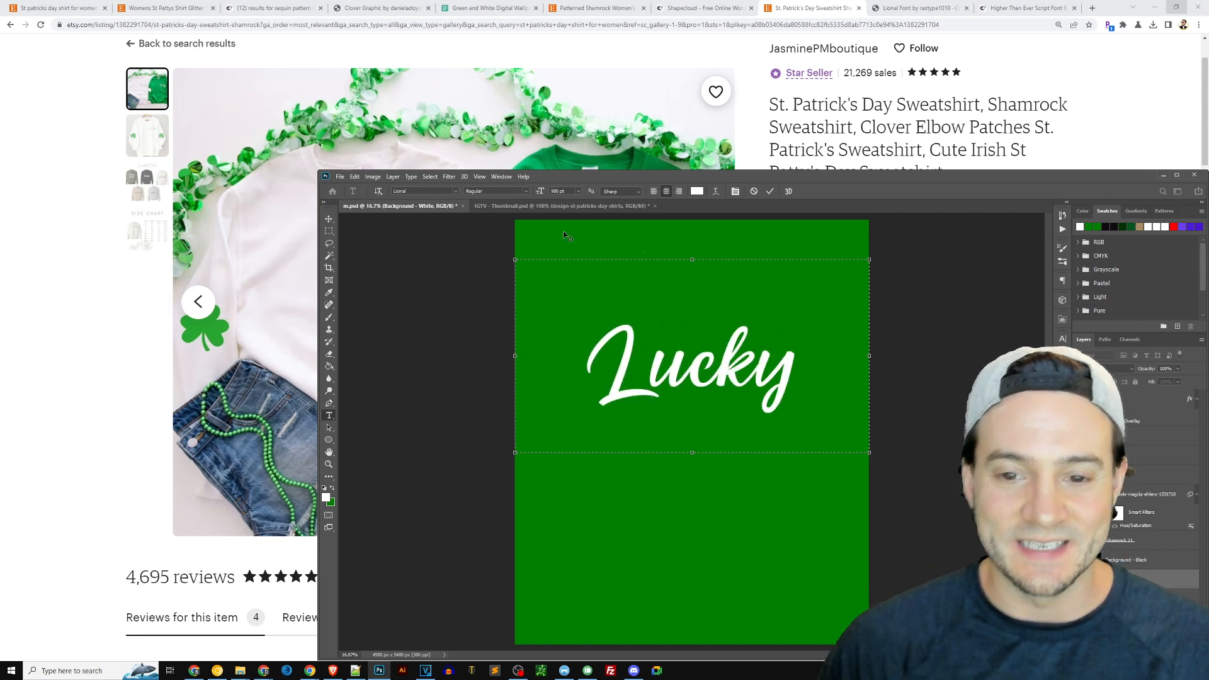
pyautogui.click(328, 219)
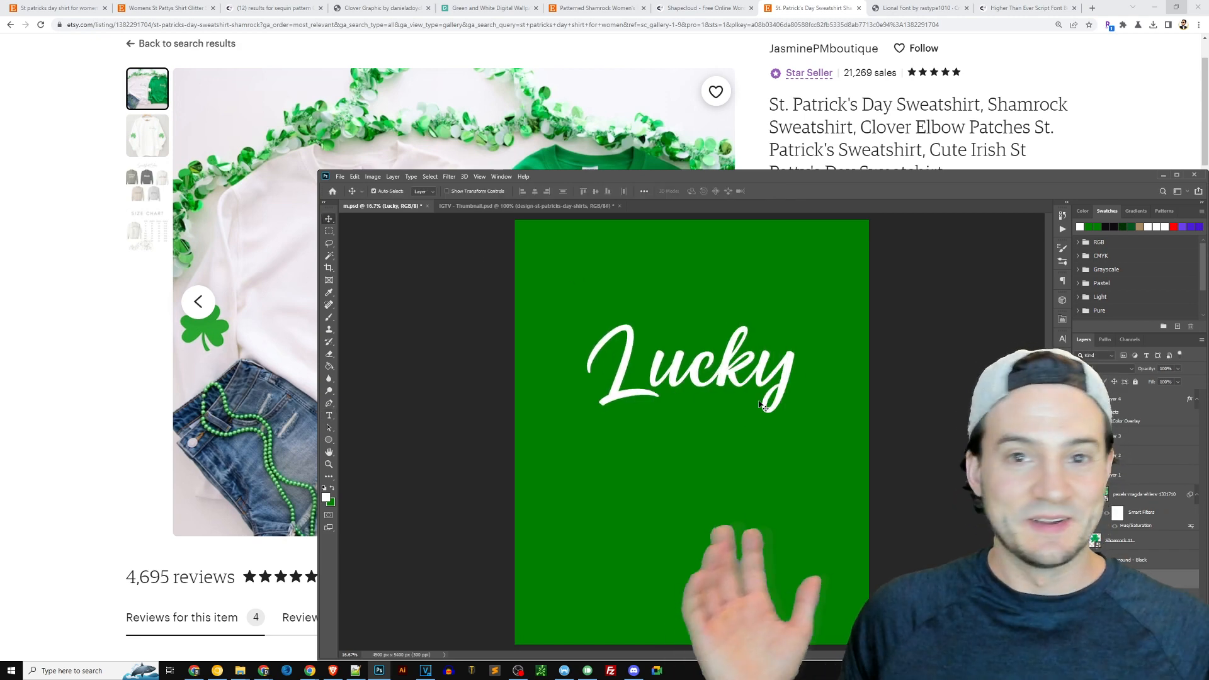
# - Check the lettering in the enlarged Etsy listing photo and reposition the Lucky text centrally near the canvas's upper edge in Photoshop
pyautogui.click(69, 288)
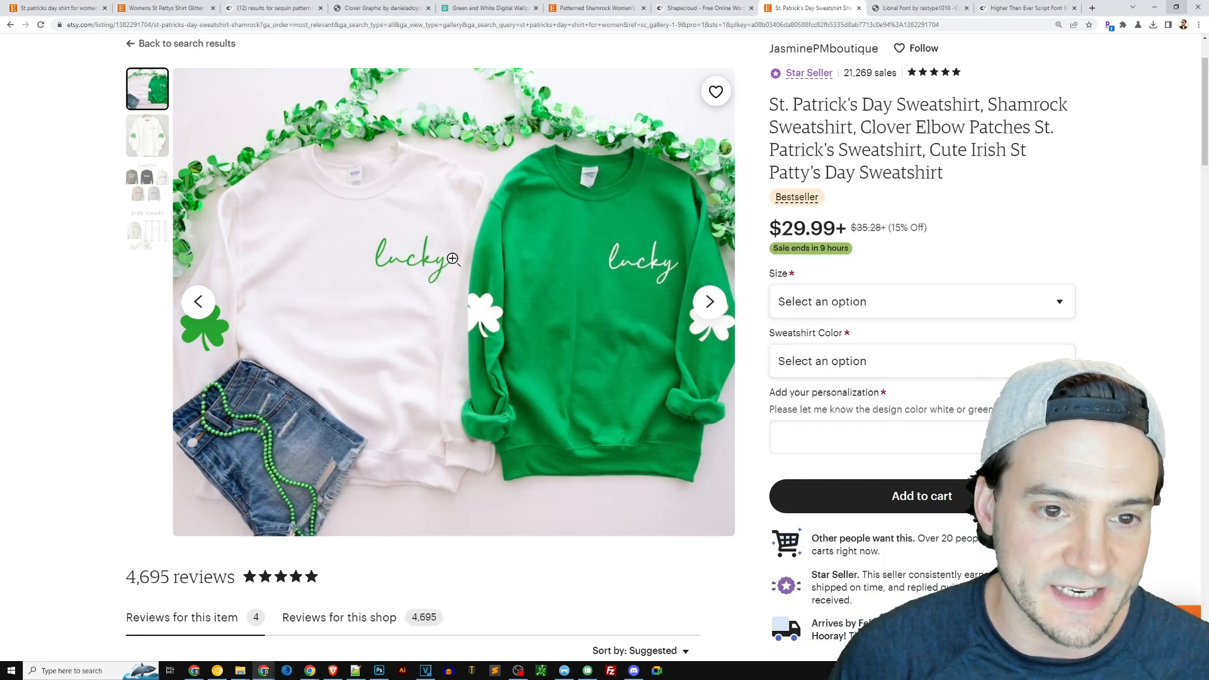
pyautogui.click(453, 260)
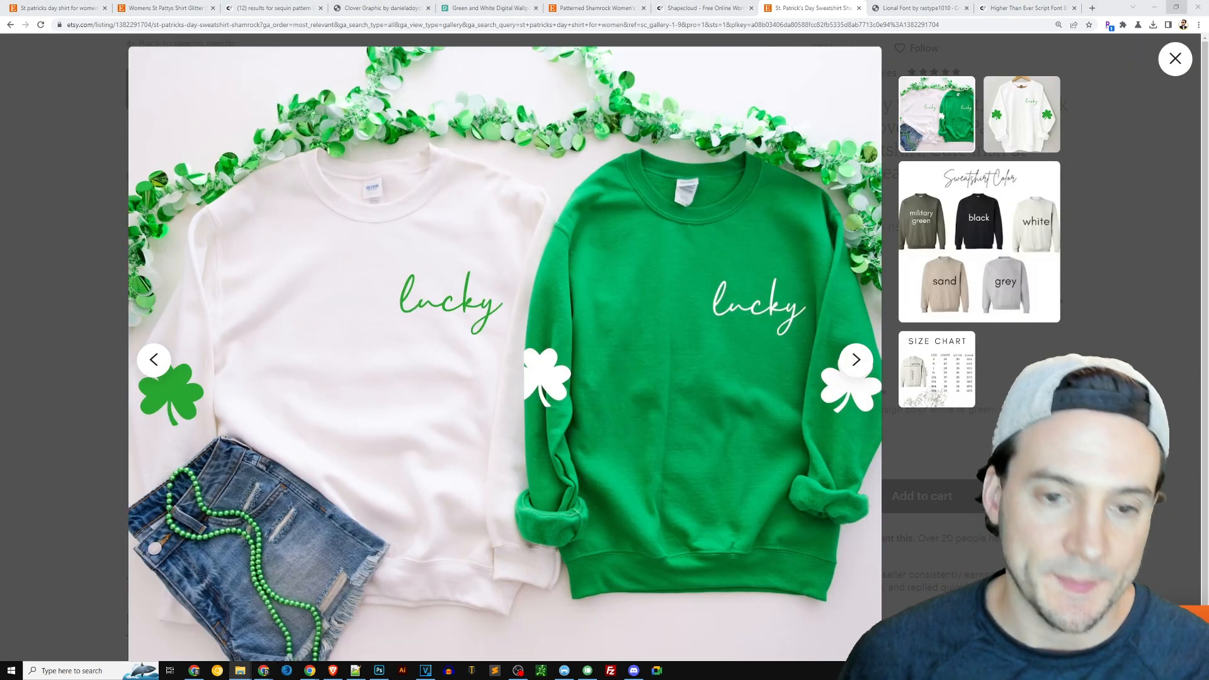
pyautogui.click(379, 671)
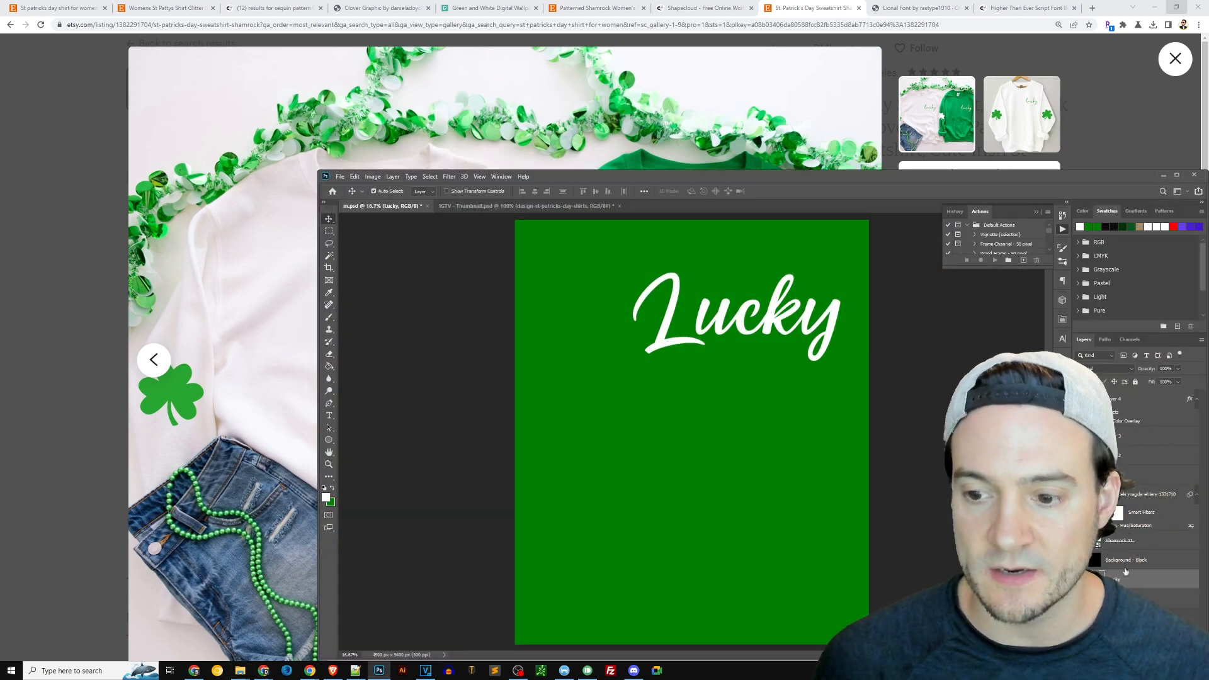
pyautogui.moveTo(773, 312); pyautogui.dragTo(724, 309)
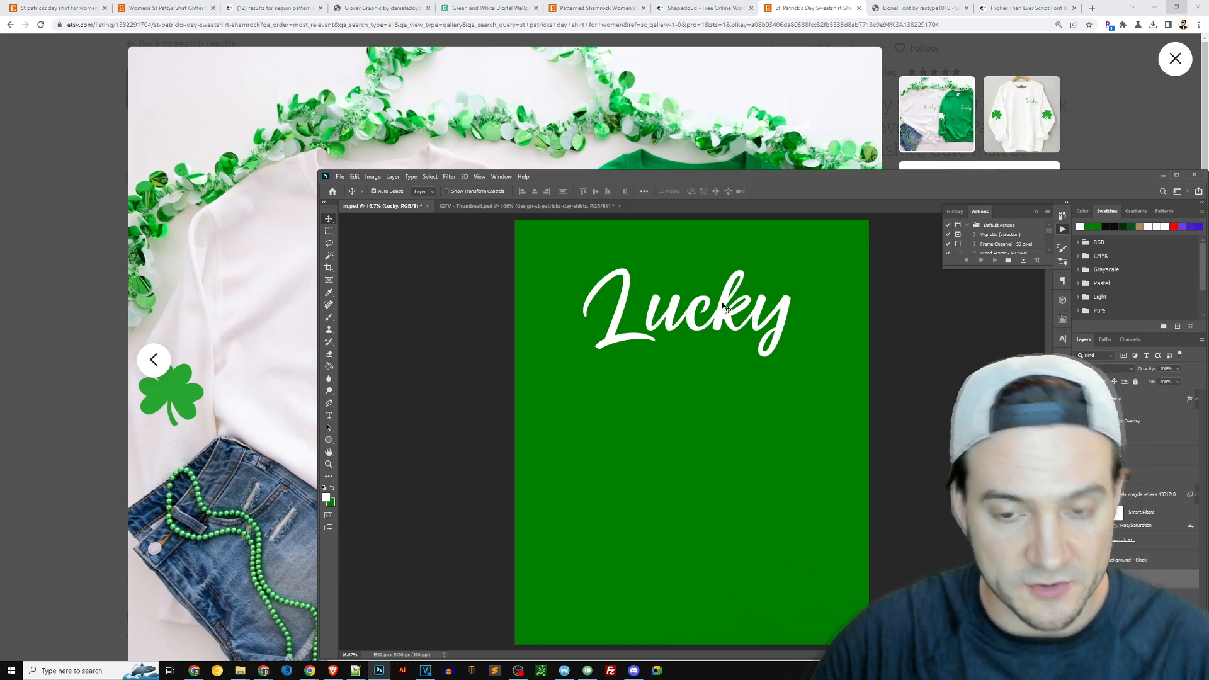
# - In the Awkward Styles catalog, browse women's sweatshirts and open the Unisex Heavy Blend Crewneck Sweatshirt - 18000 in the mockup generator
pyautogui.click(693, 57)
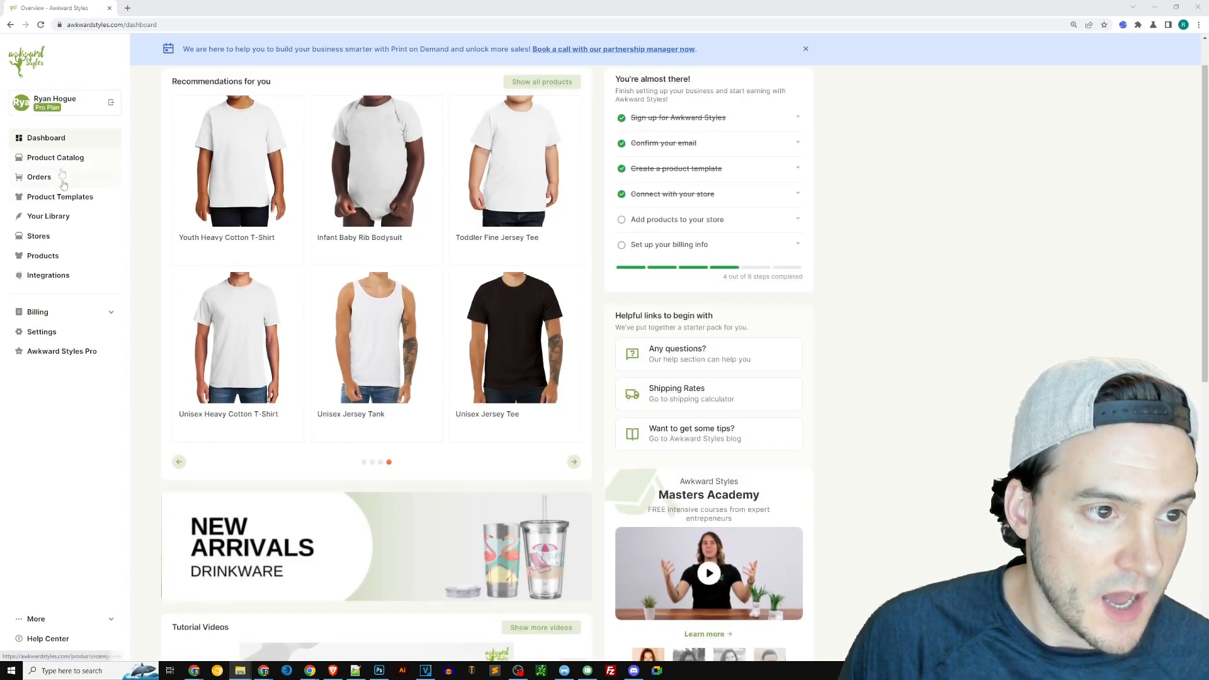
pyautogui.click(60, 160)
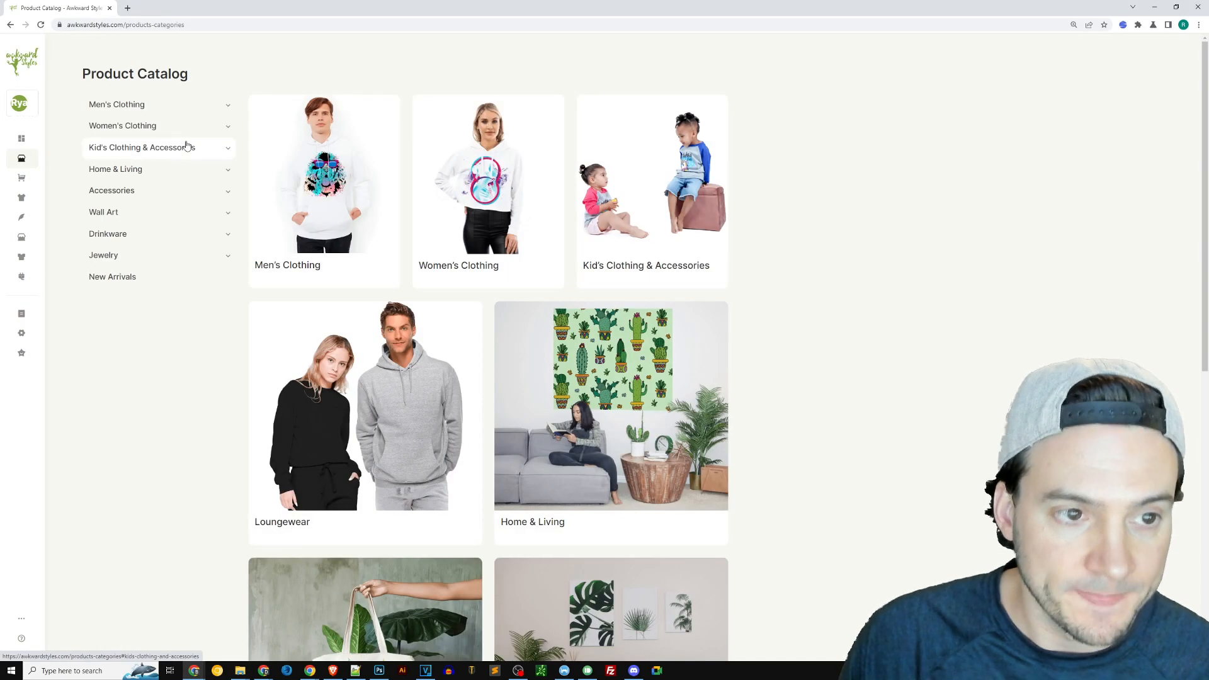
pyautogui.click(229, 130)
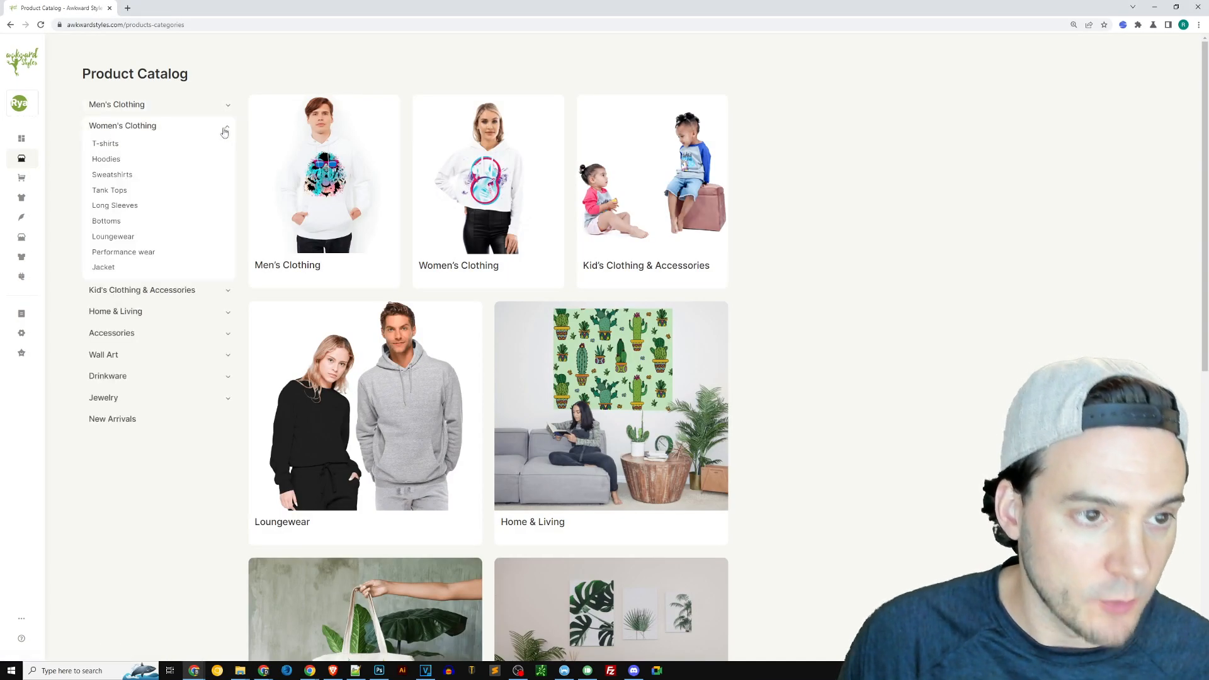
pyautogui.click(113, 176)
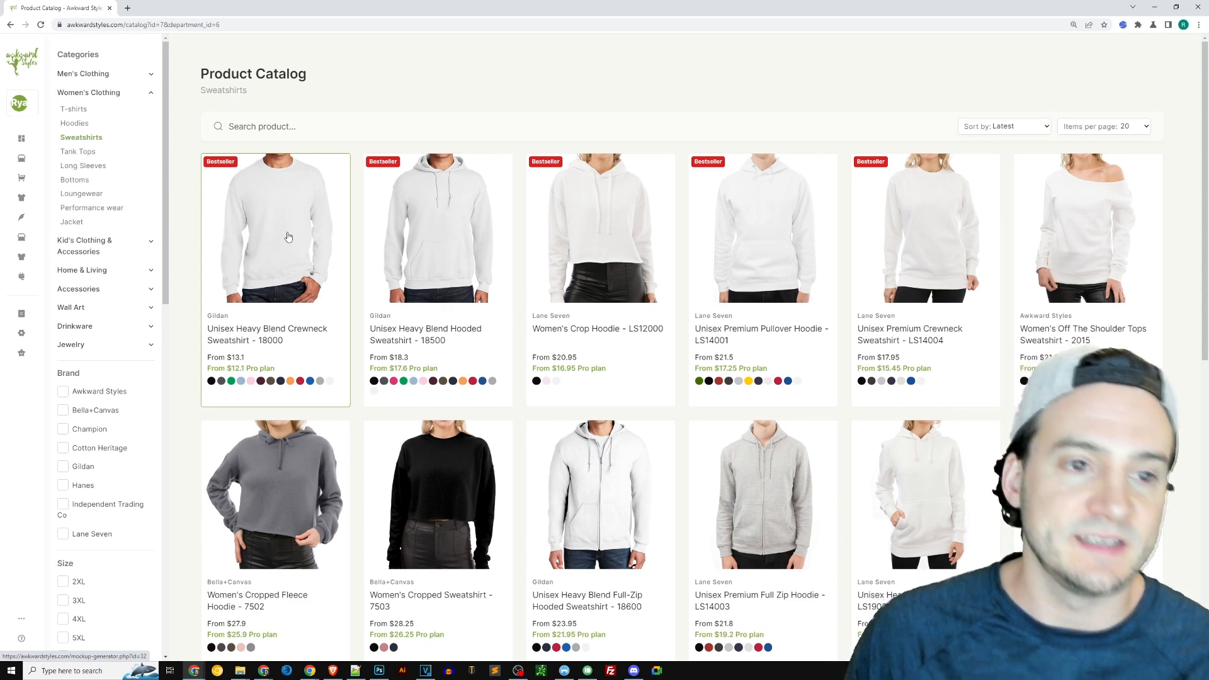
pyautogui.hotkey('ctrl', '+')
pyautogui.hotkey('ctrl', '+')
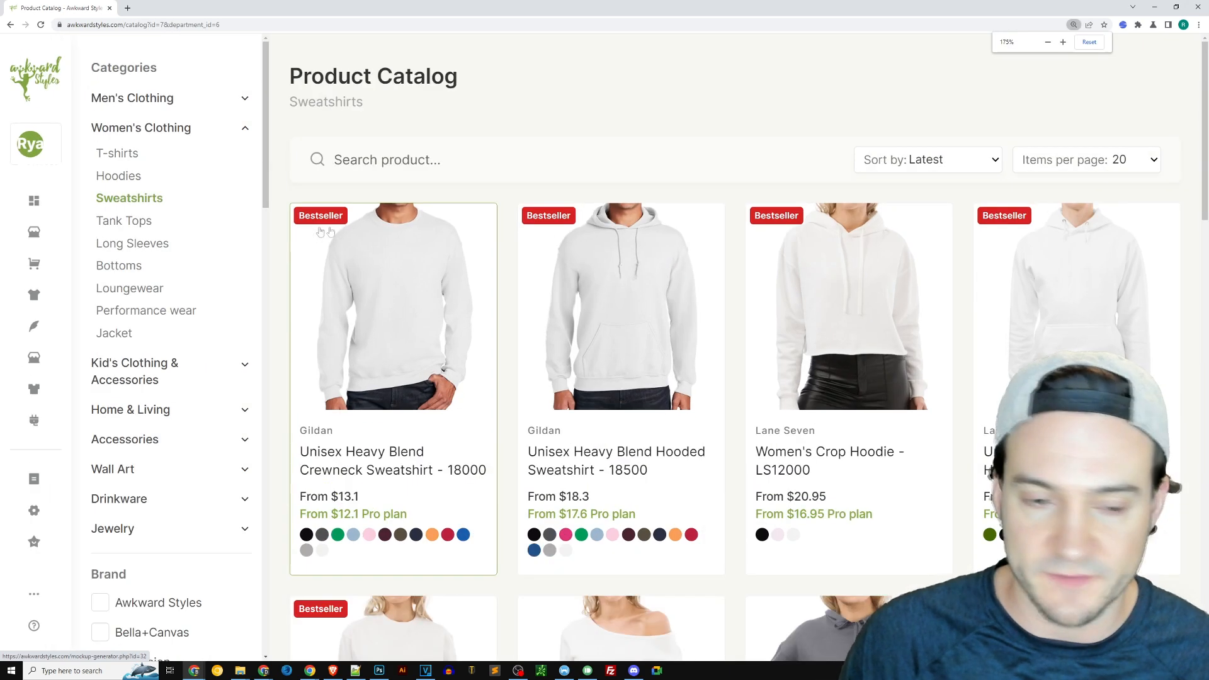
pyautogui.click(388, 261)
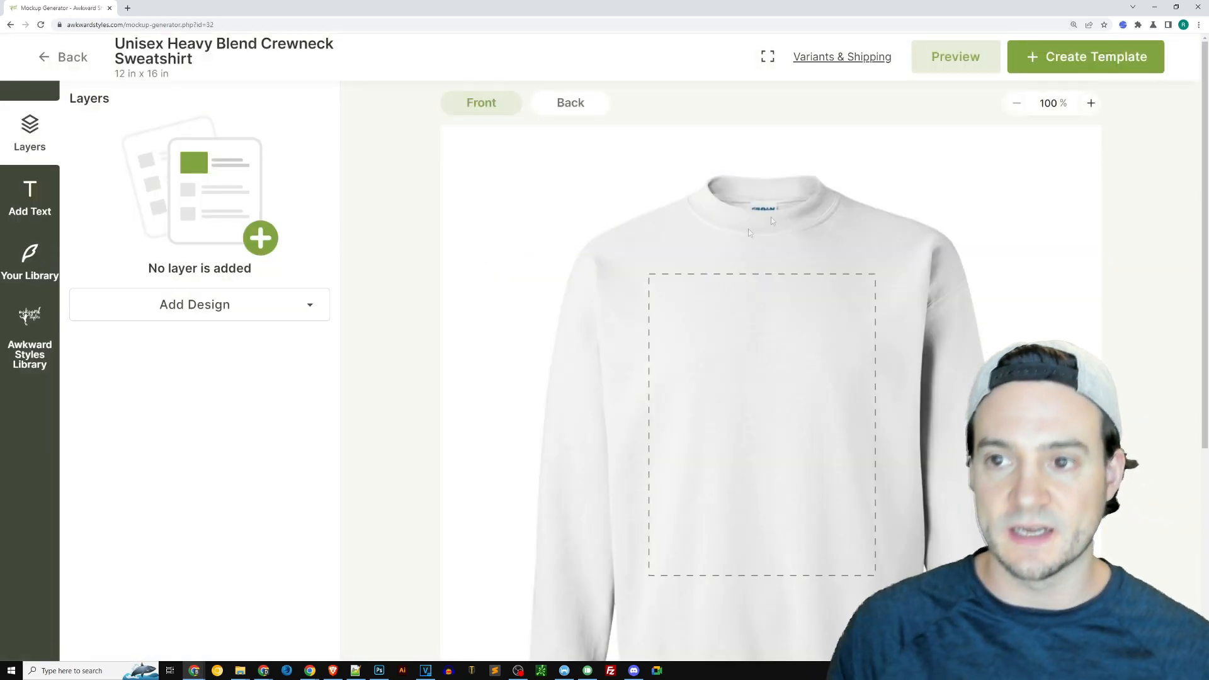
# - Set the sweatshirt color to Irish Green and deselect white
pyautogui.scroll(-5, 747, 255)
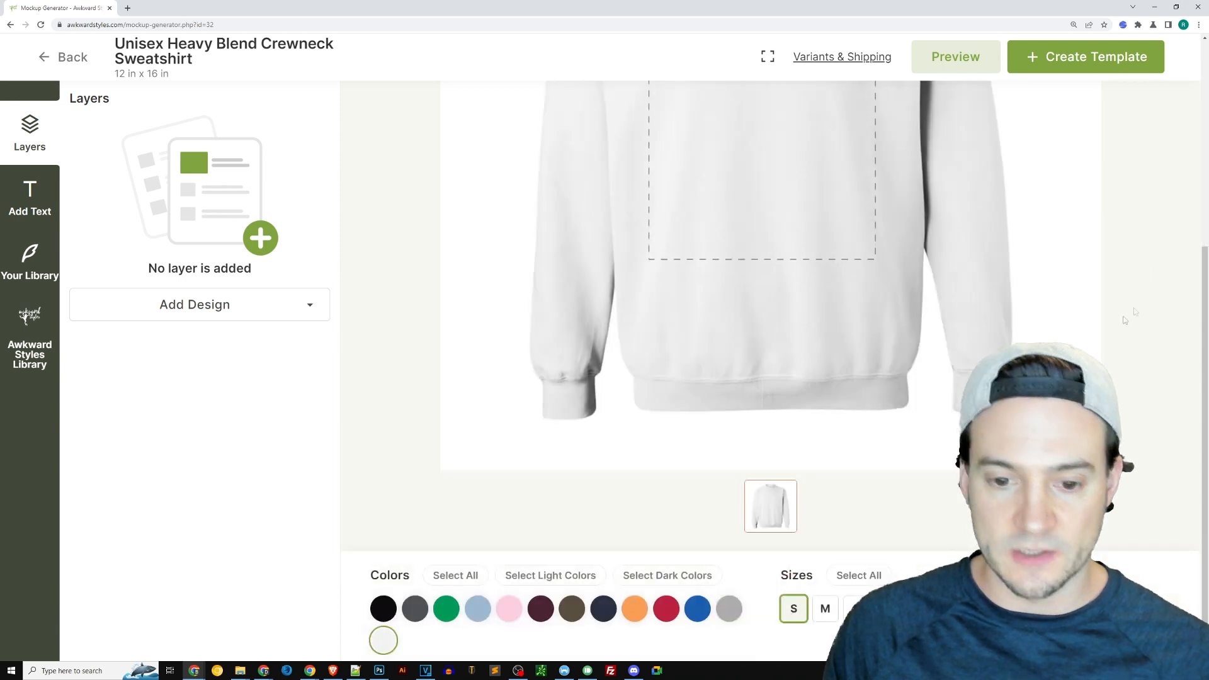
pyautogui.click(446, 609)
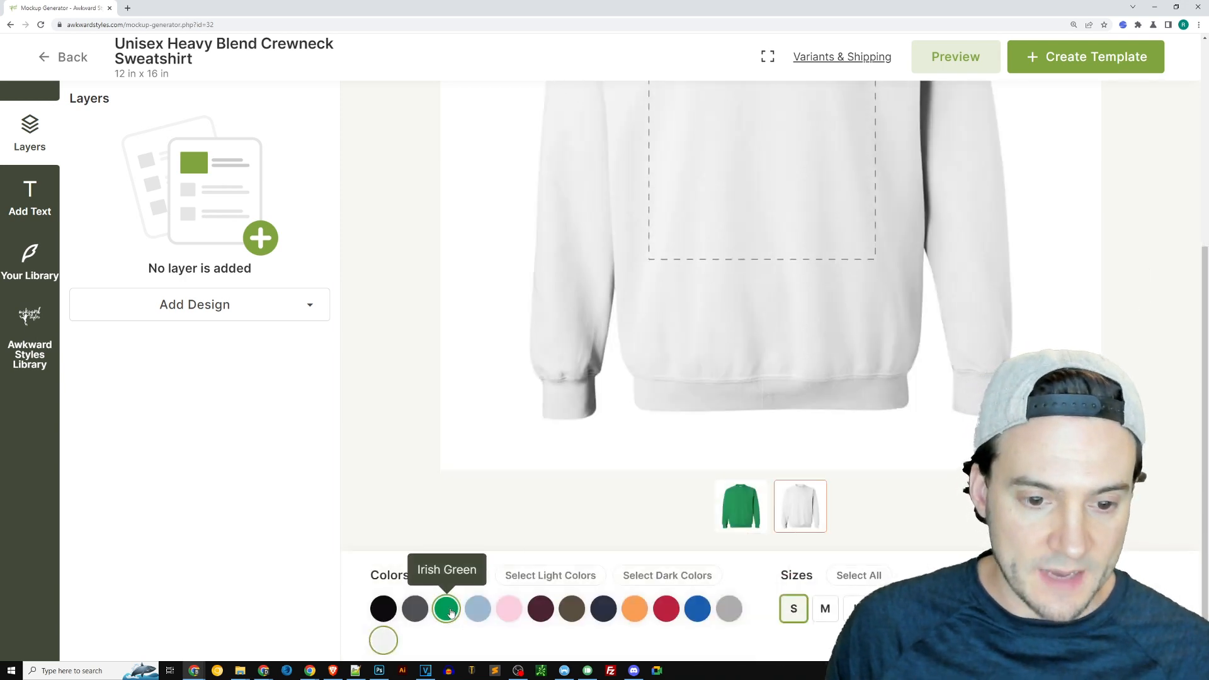
pyautogui.click(384, 639)
pyautogui.scroll(5, 864, 488)
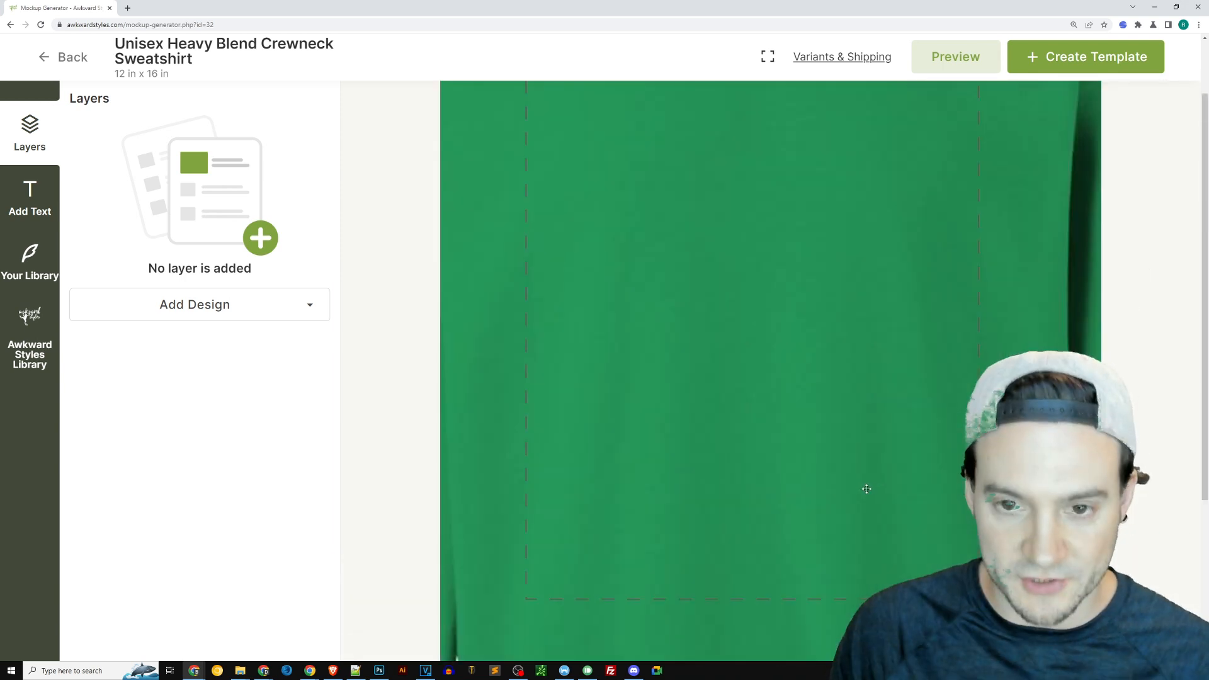
pyautogui.scroll(-5, 868, 487)
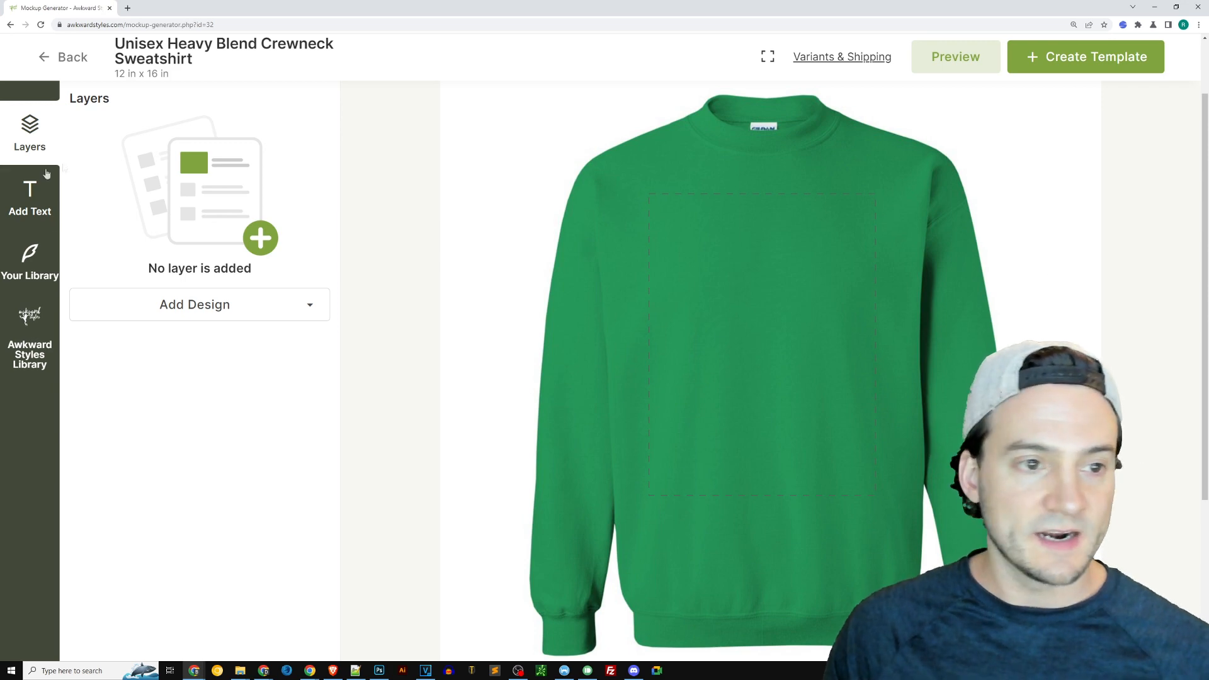
# - Upload the lucky design file, resize it to about 6.86 by 8.23 in, and place it on the sweatshirt's left chest
pyautogui.click(168, 295)
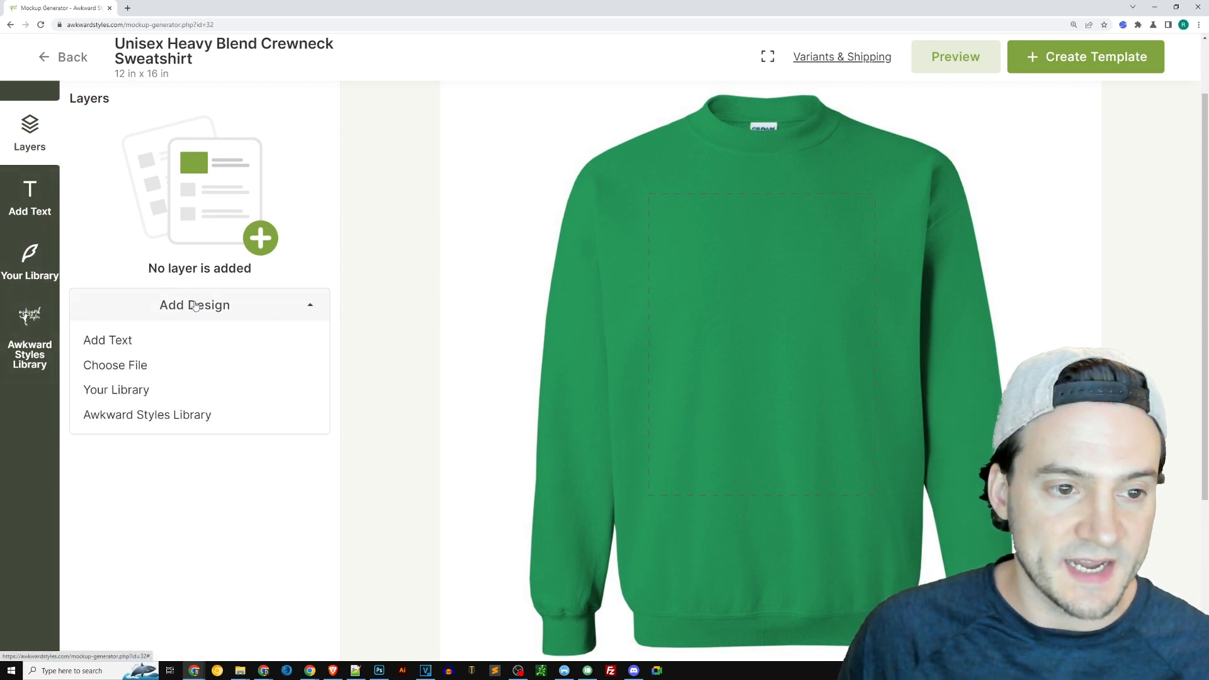
pyautogui.click(114, 364)
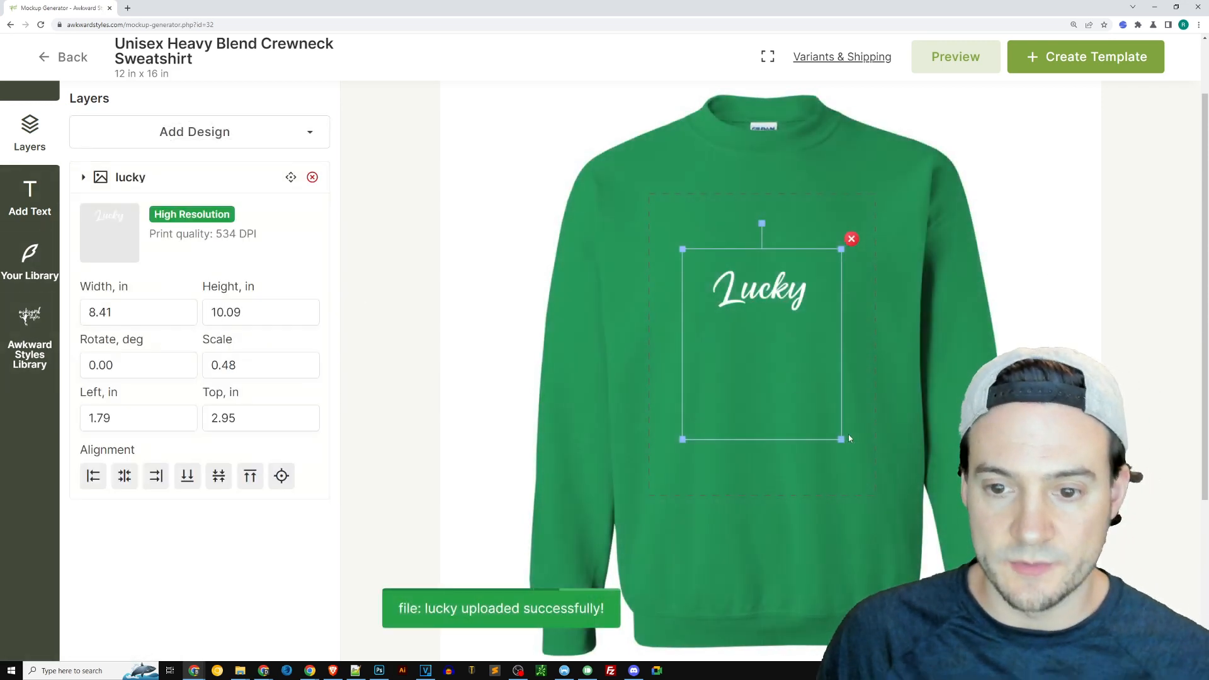
pyautogui.moveTo(841, 439); pyautogui.dragTo(997, 618)
pyautogui.moveTo(920, 487); pyautogui.dragTo(846, 409)
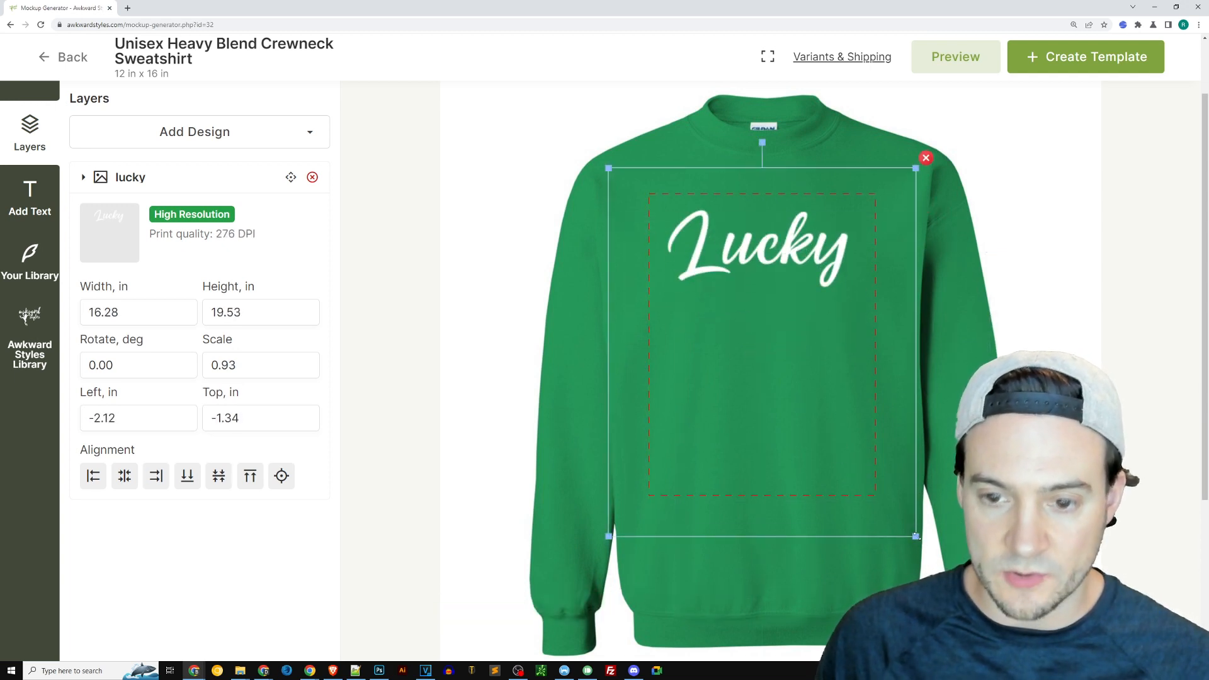
pyautogui.moveTo(913, 535); pyautogui.dragTo(754, 344)
pyautogui.moveTo(694, 246); pyautogui.dragTo(833, 296)
pyautogui.moveTo(747, 395); pyautogui.dragTo(766, 373)
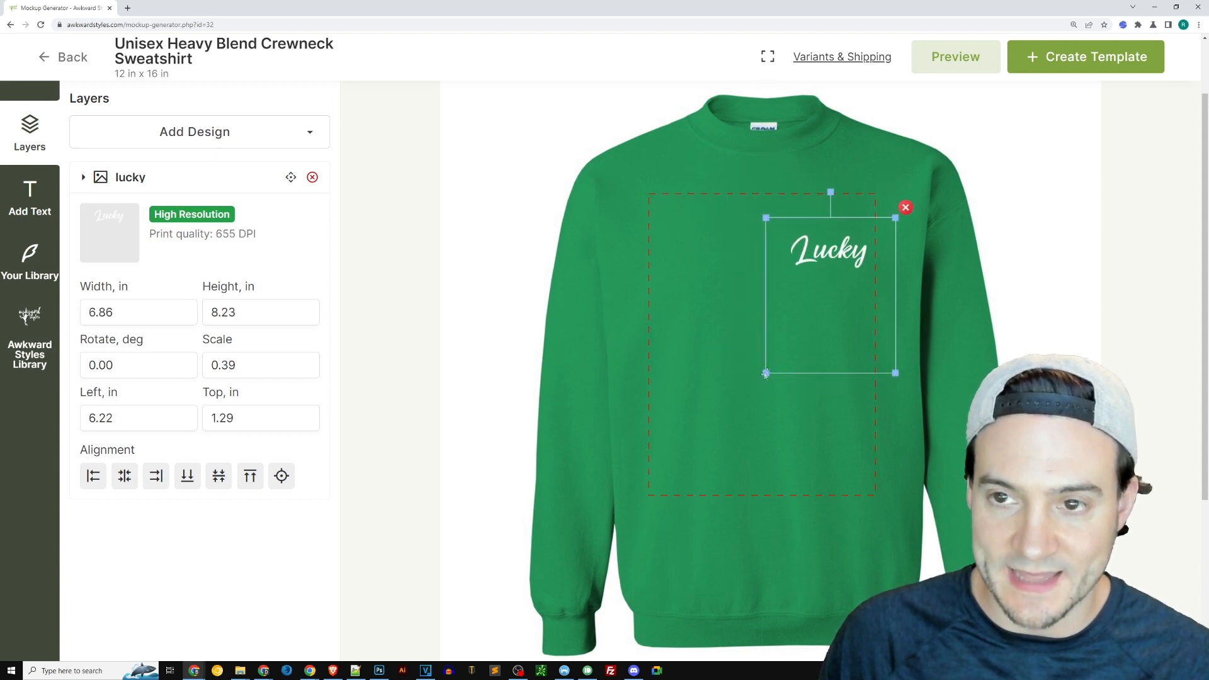
# - Preview the Irish Green sweatshirt mockup with the Lucky chest design and inspect its front view
pyautogui.click(956, 58)
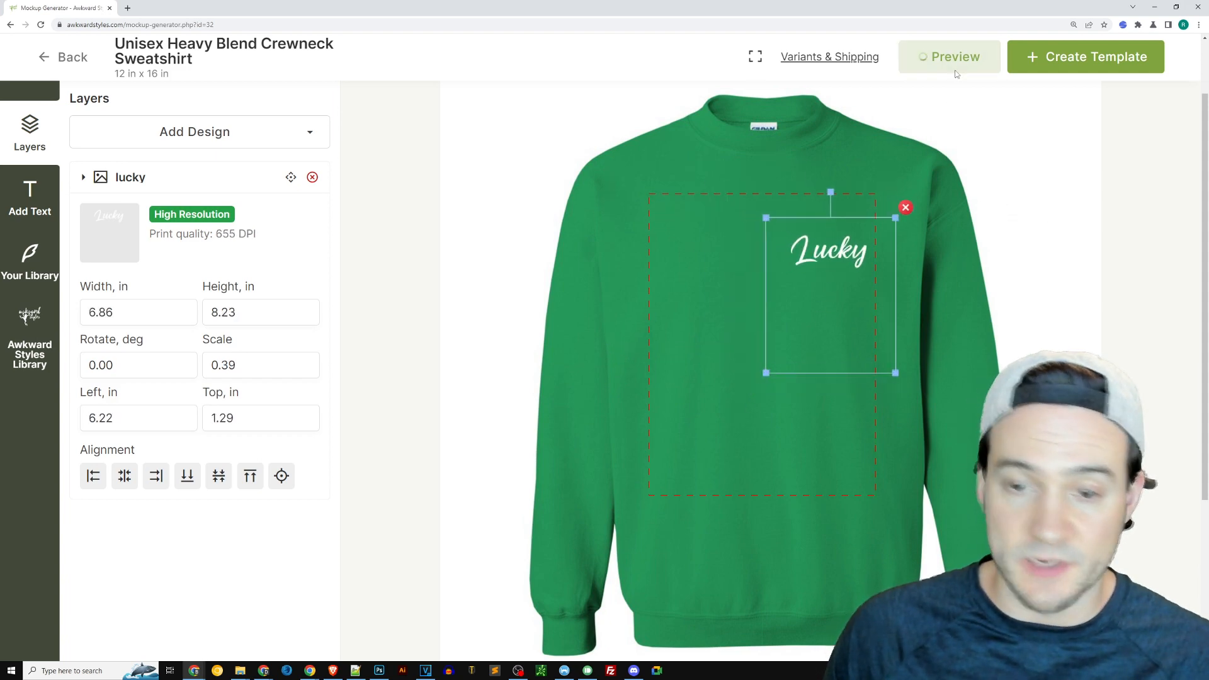
pyautogui.scroll(-3, 669, 335)
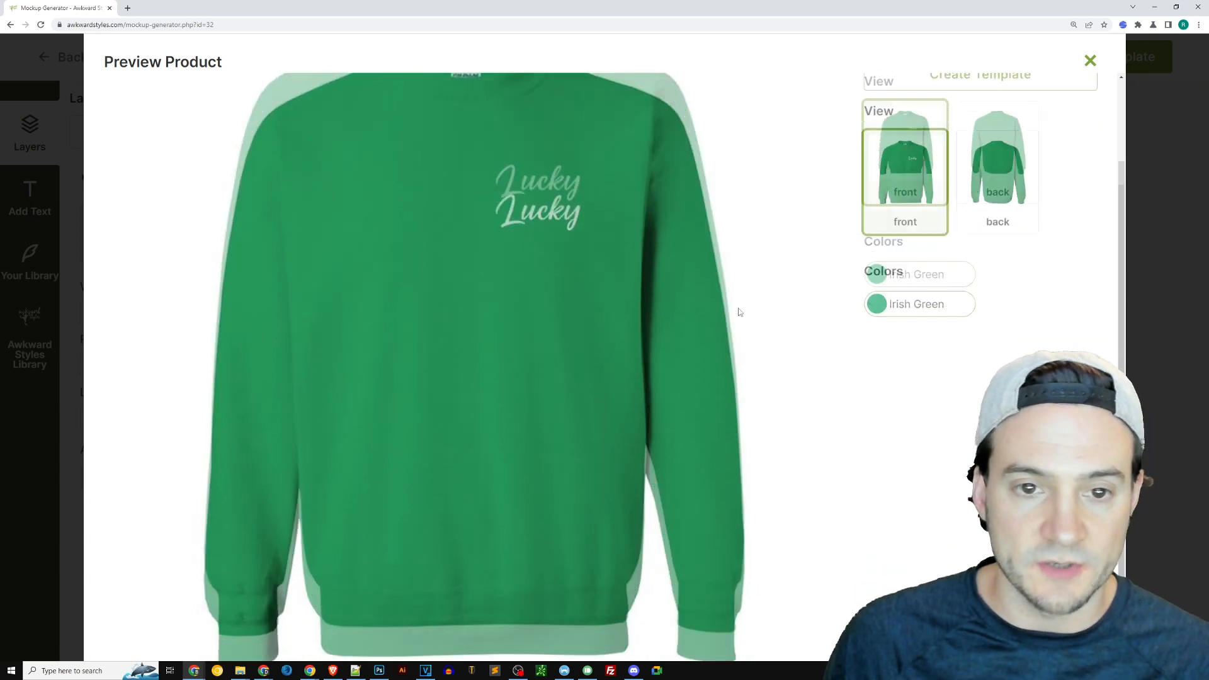
pyautogui.scroll(3, 752, 318)
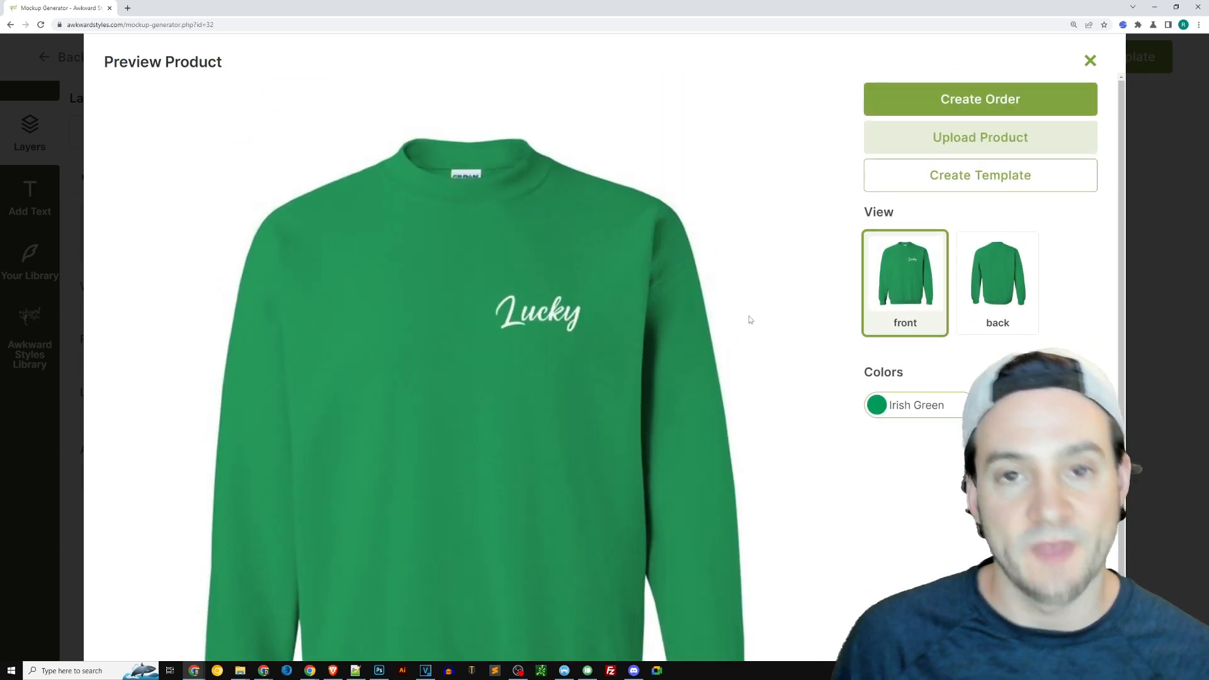